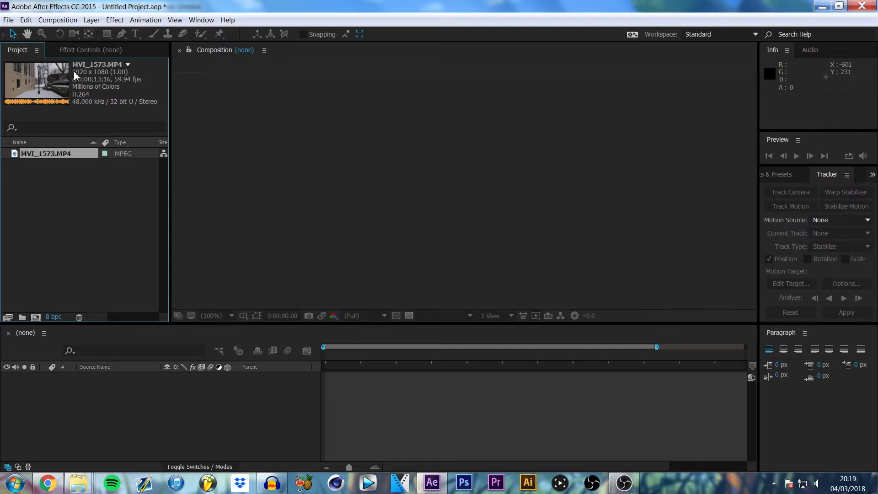
- Interpret the MVI_1573.MP4 footage so that it conforms to a frame rate of 23.976 frames per second
{"action": "right_click", "coordinate": [54, 157]}
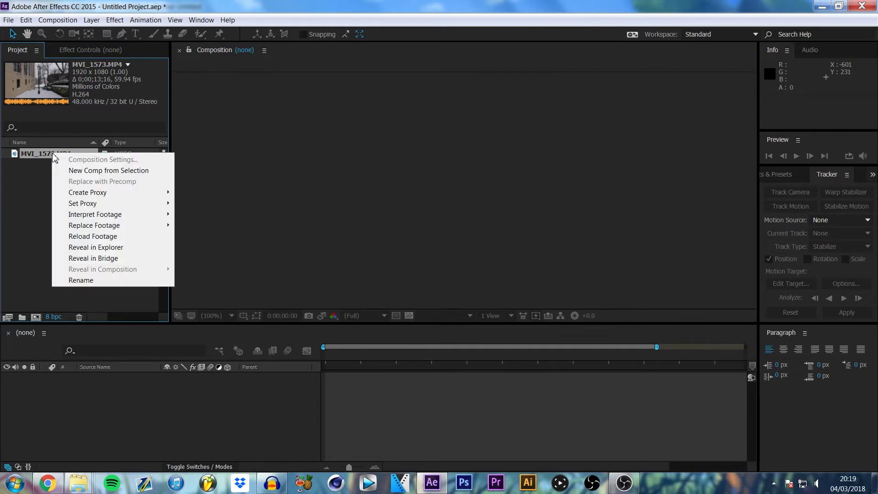
{"action": "mouse_move", "coordinate": [118, 217]}
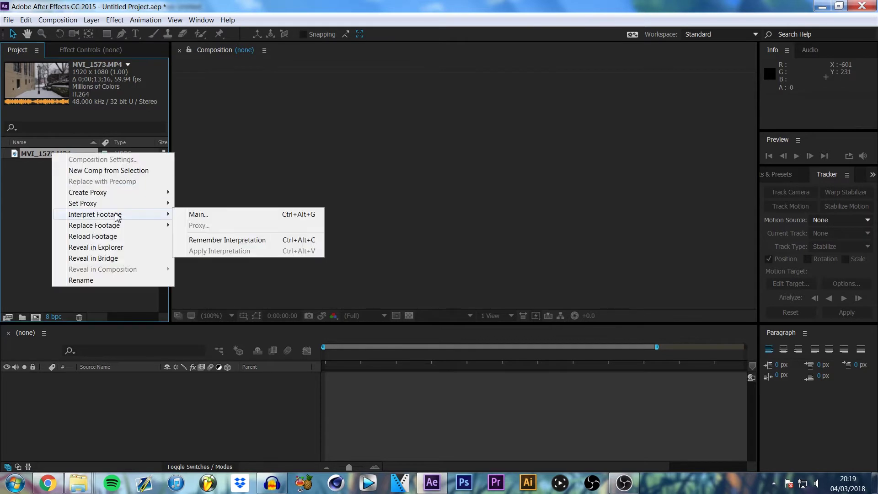
{"action": "left_click", "coordinate": [236, 219]}
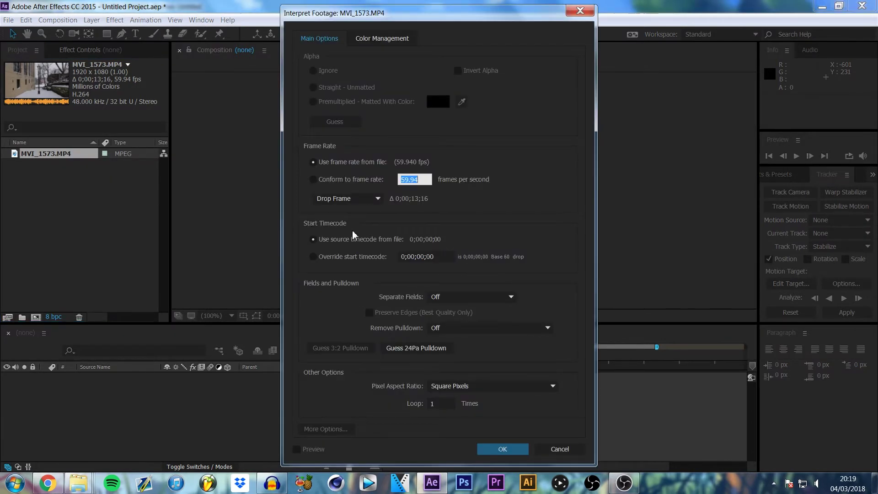
{"action": "type", "text": "23.976"}
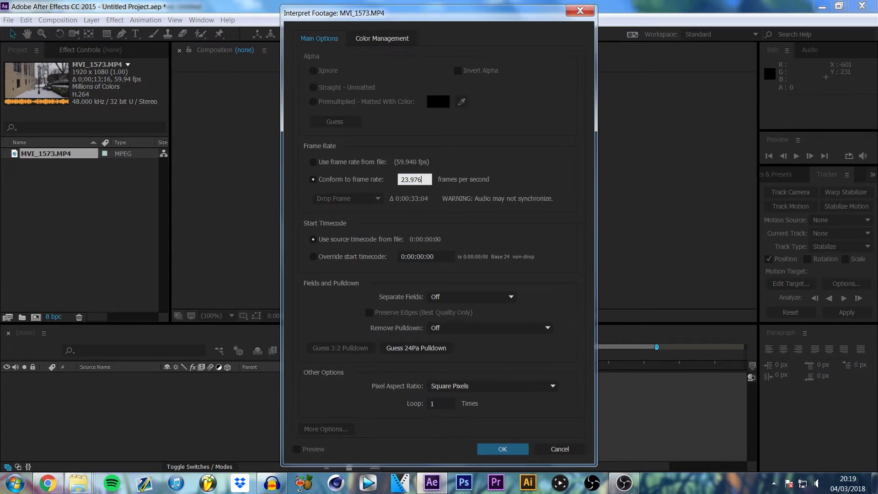
{"action": "left_click", "coordinate": [502, 447]}
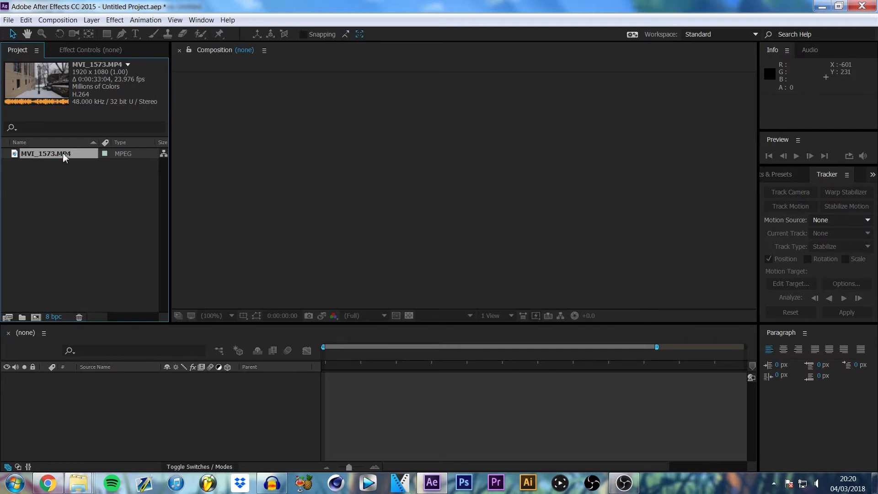
- Rename the MVI_1573.MP4 clip as Footage and create a new composition from it
{"action": "key", "text": "Return"}
{"action": "type", "text": "Footage"}
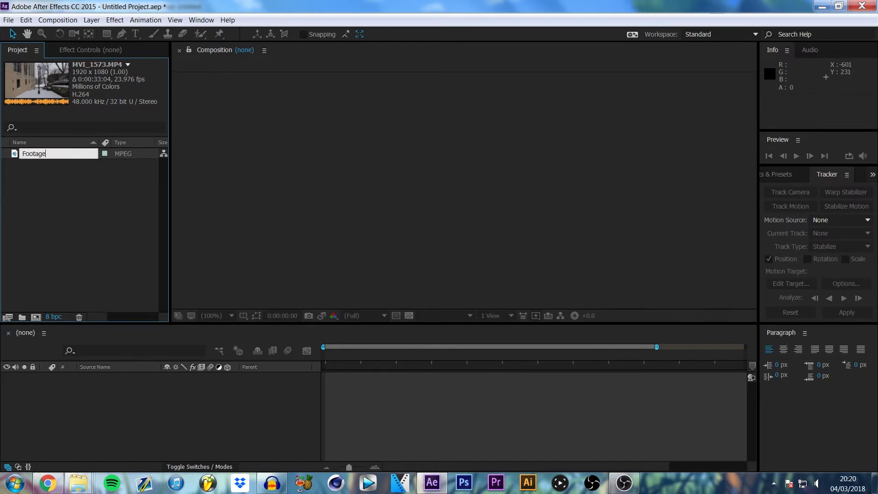
{"action": "key", "text": "Return"}
{"action": "left_click_drag", "start_coordinate": [70, 150], "coordinate": [39, 319]}
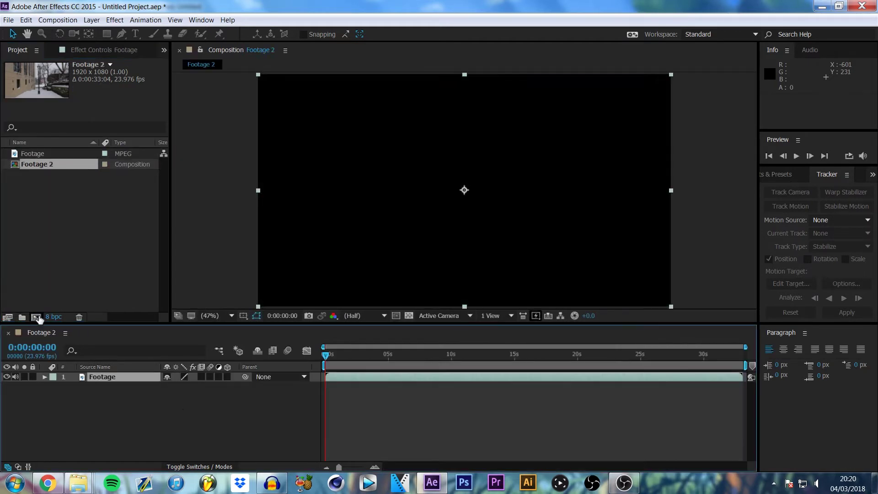
- Time-stretch the Footage layer with a stretch factor of 50
{"action": "left_click_drag", "start_coordinate": [326, 359], "coordinate": [486, 376]}
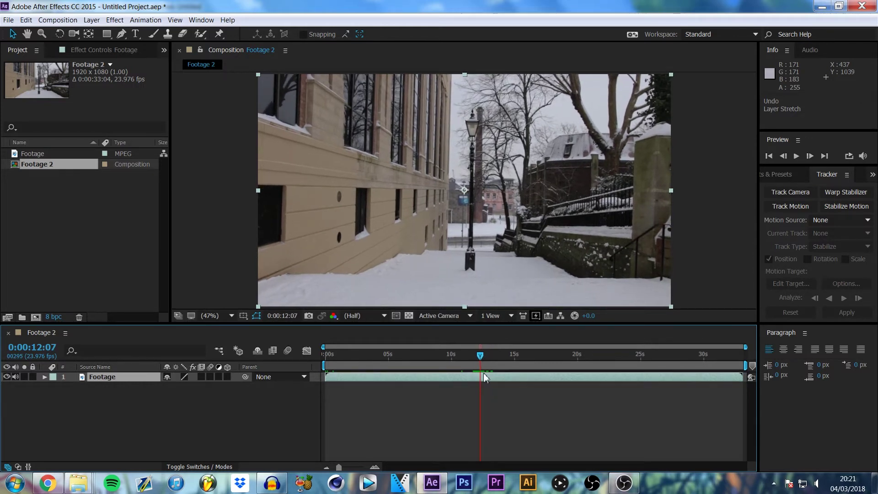
{"action": "right_click", "coordinate": [487, 377]}
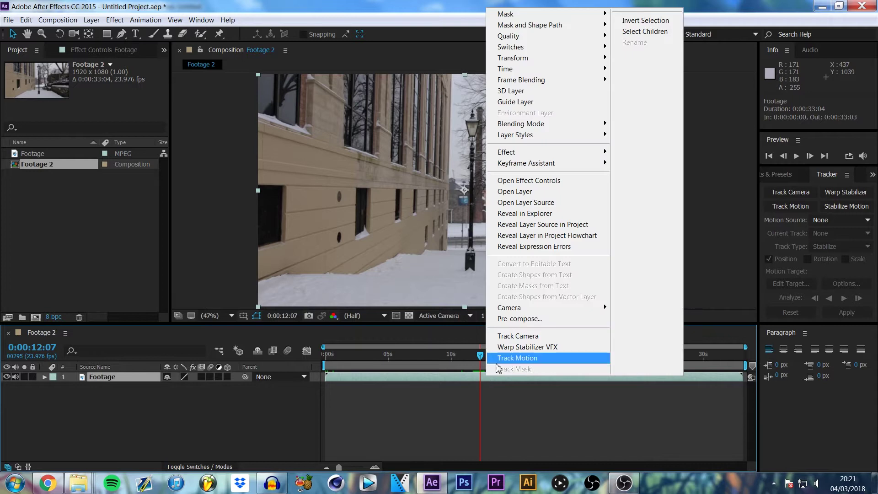
{"action": "mouse_move", "coordinate": [514, 69]}
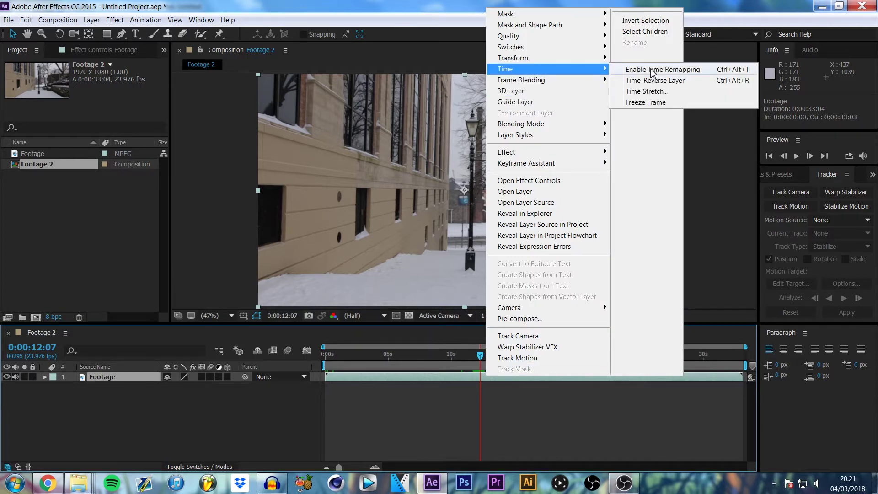
{"action": "left_click", "coordinate": [647, 92]}
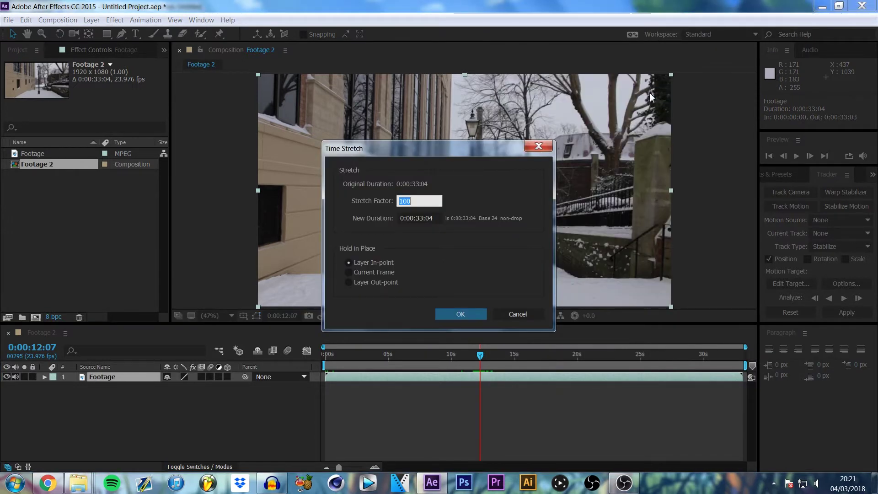
{"action": "type", "text": "50"}
{"action": "key", "text": "Return"}
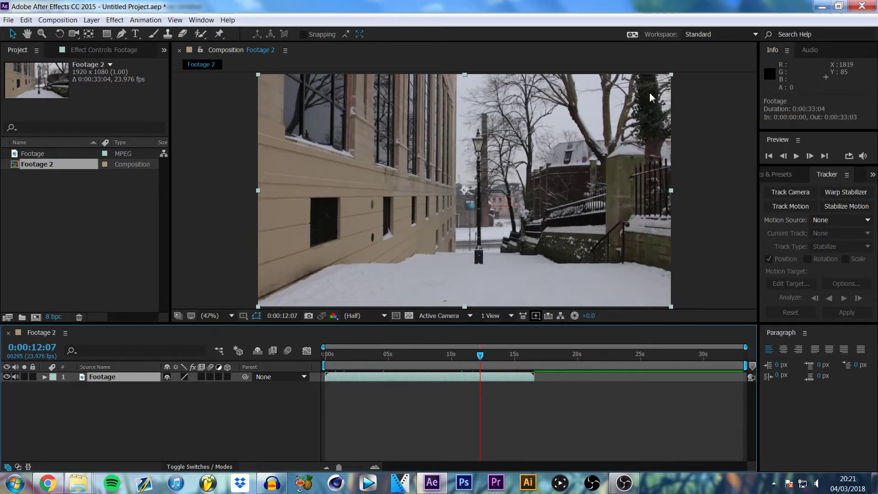
- Trim the start of the Footage layer at 0:00:01:05 and move the layer's in-point to 0:00:00:00
{"action": "left_click_drag", "start_coordinate": [330, 353], "coordinate": [407, 358]}
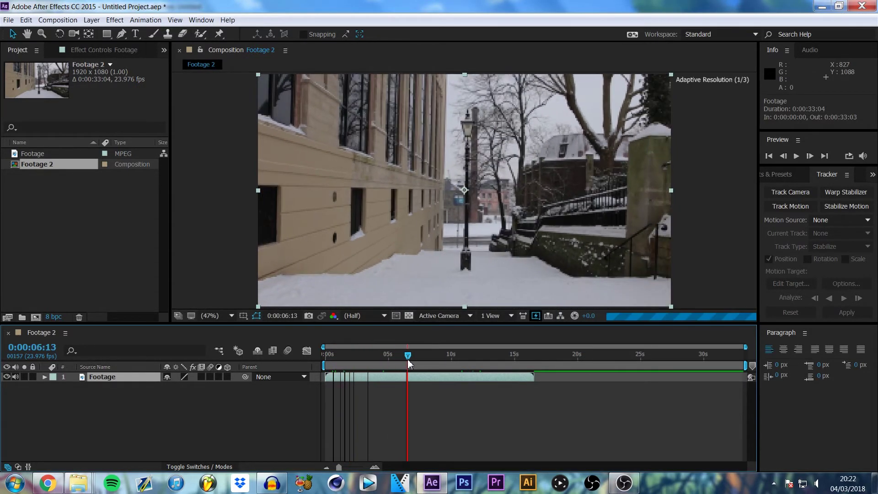
{"action": "left_click_drag", "start_coordinate": [328, 355], "coordinate": [341, 357]}
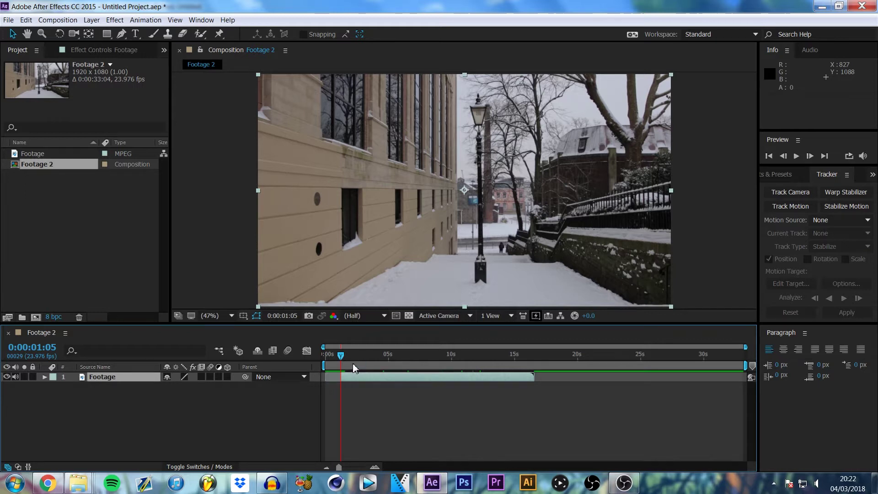
{"action": "left_click_drag", "start_coordinate": [352, 360], "coordinate": [314, 361]}
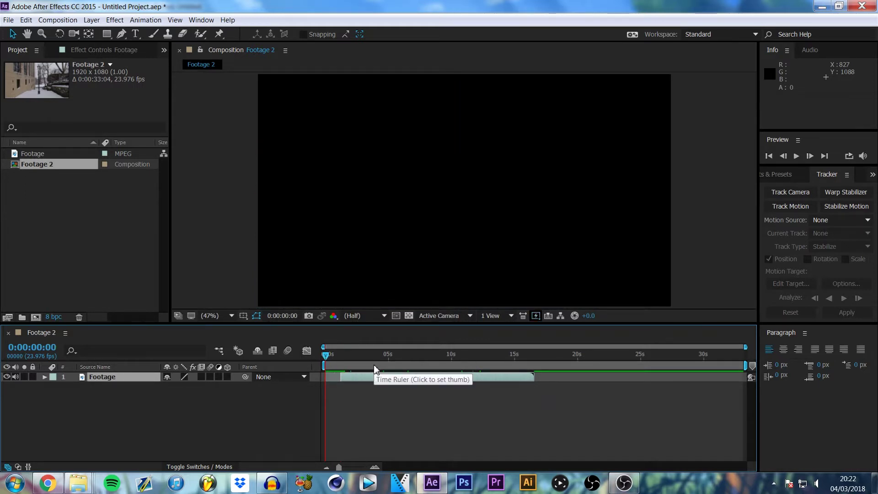
{"action": "key", "text": "bracketleft"}
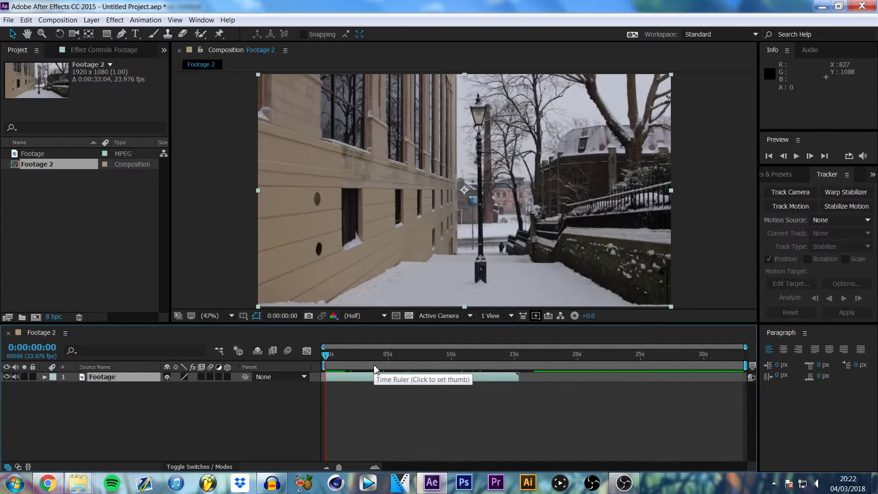
- Trim the end of the Footage layer at 0:00:10:00
{"action": "left_click_drag", "start_coordinate": [340, 355], "coordinate": [446, 365]}
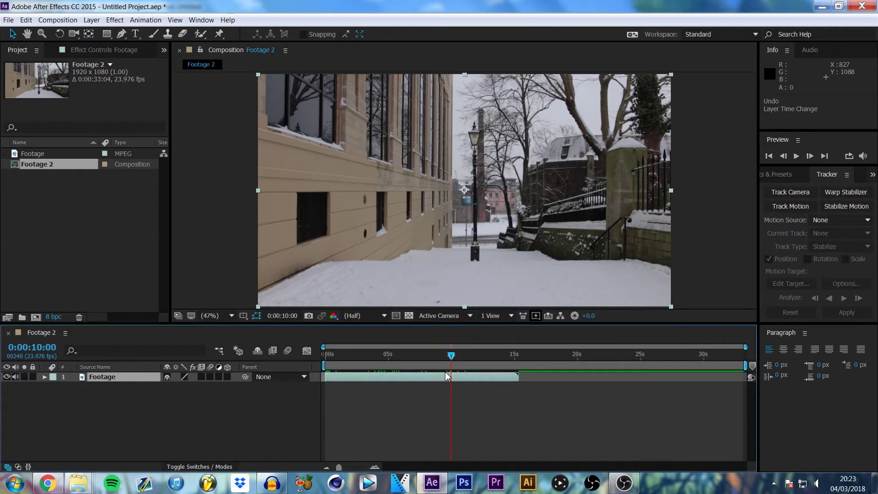
{"action": "key", "text": "alt+bracketright"}
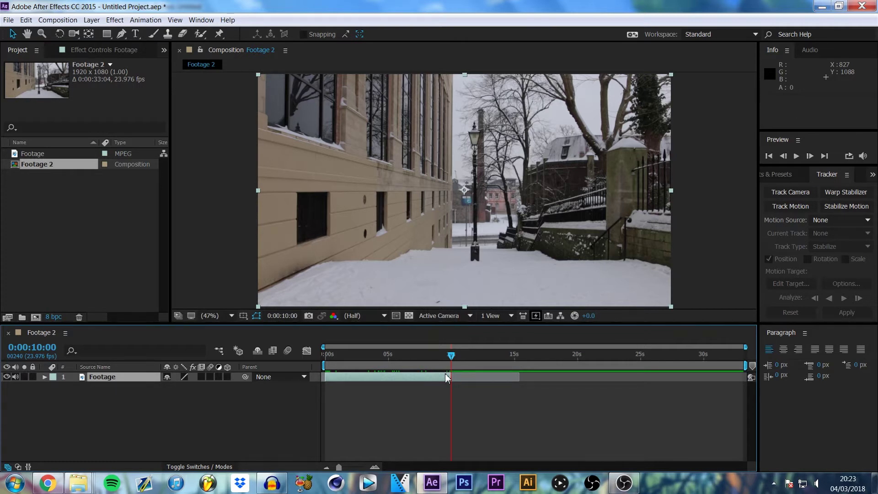
{"action": "left_click", "coordinate": [375, 358]}
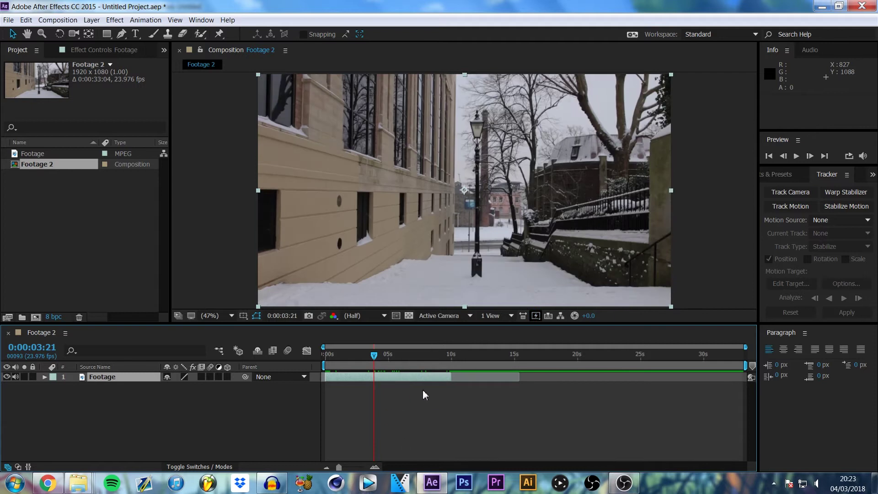
{"action": "left_click", "coordinate": [418, 355]}
- End the work area at 0:00:10:00 and trim the composition to the work area
{"action": "left_click", "coordinate": [449, 355]}
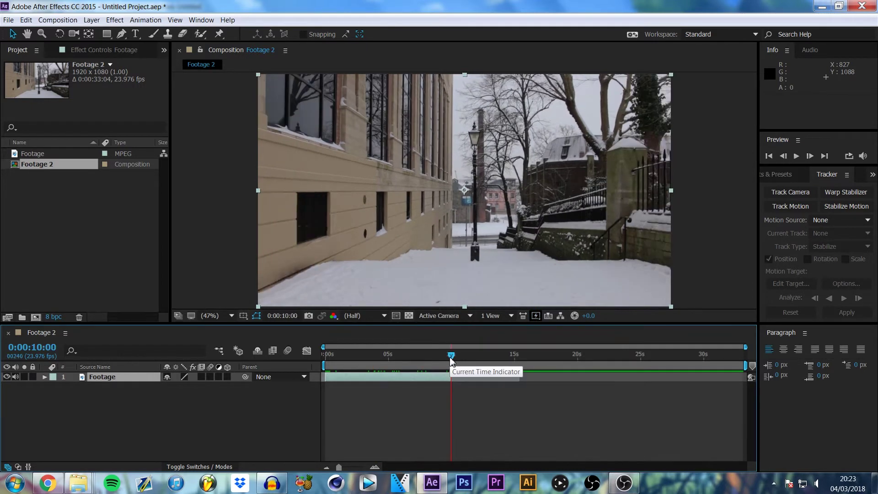
{"action": "key", "text": "n"}
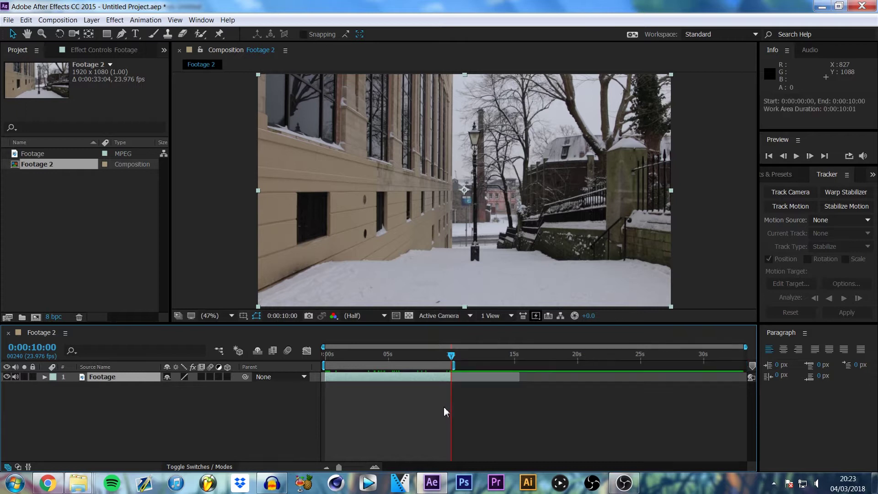
{"action": "right_click", "coordinate": [387, 366]}
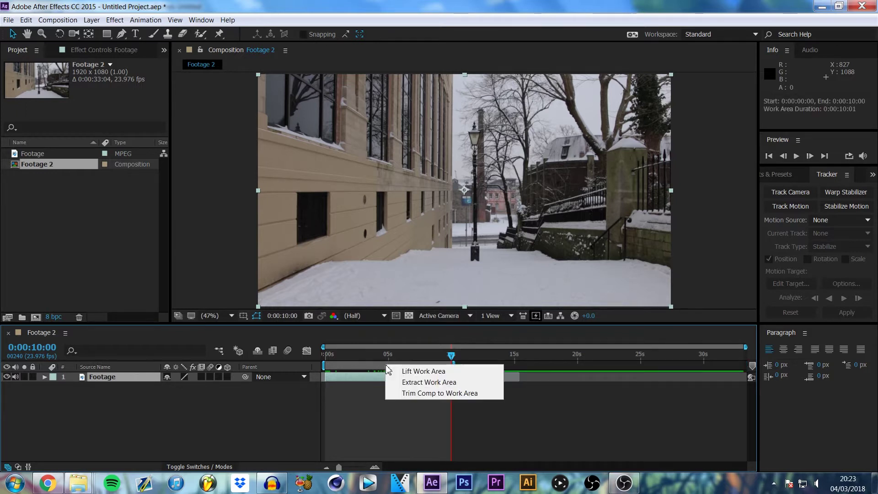
{"action": "left_click", "coordinate": [408, 394]}
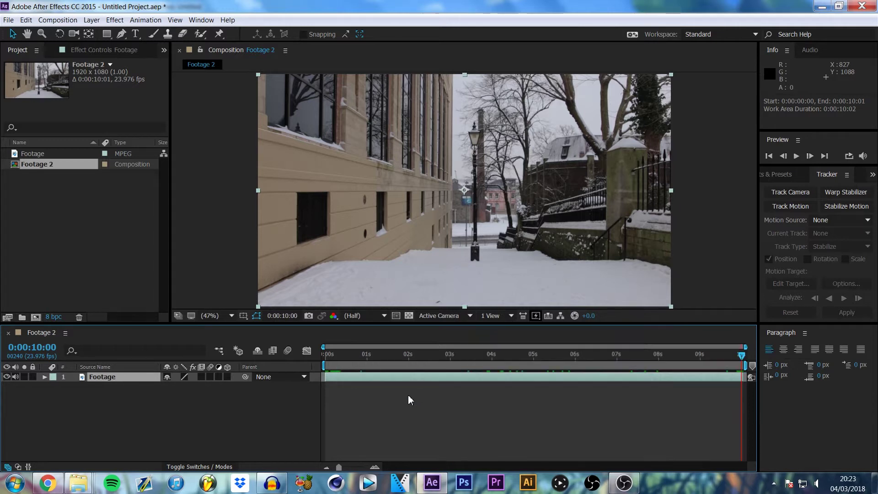
- Apply the Warp Stabilizer VFX effect to the Footage layer and set its smoothness to 1000%
{"action": "left_click_drag", "start_coordinate": [388, 359], "coordinate": [479, 375]}
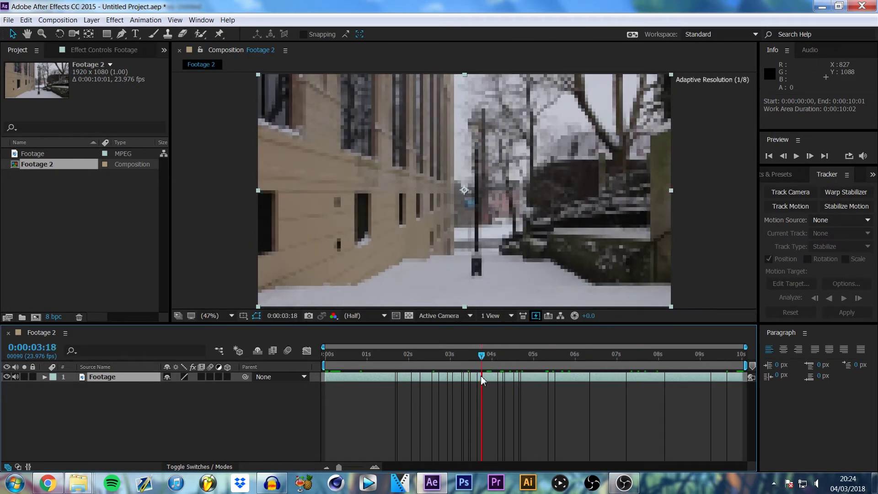
{"action": "left_click", "coordinate": [781, 174]}
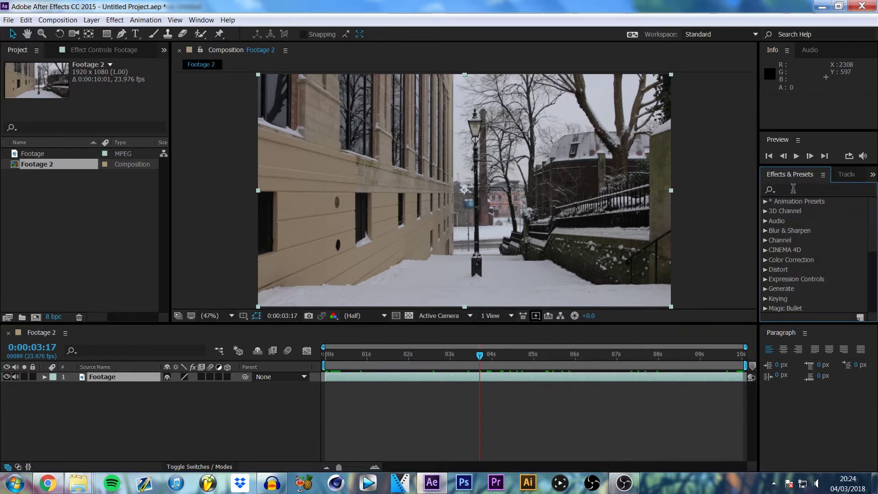
{"action": "left_click", "coordinate": [794, 190]}
{"action": "type", "text": "Warp"}
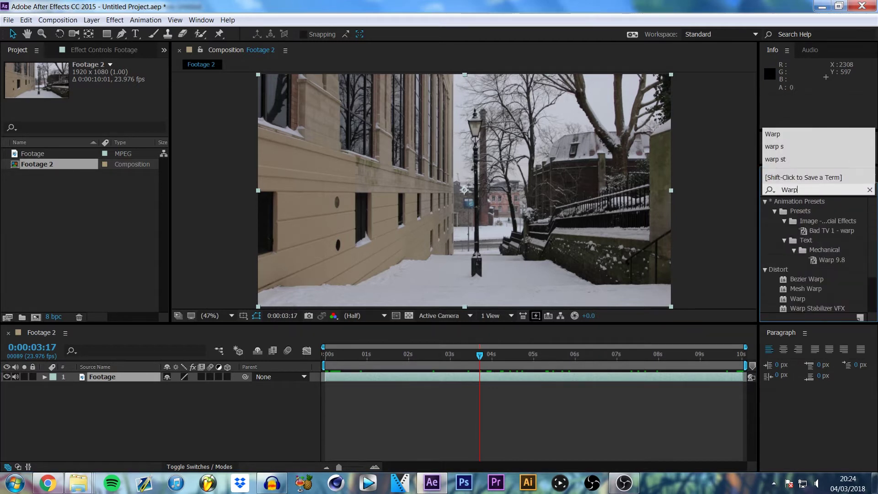
{"action": "left_click", "coordinate": [819, 312]}
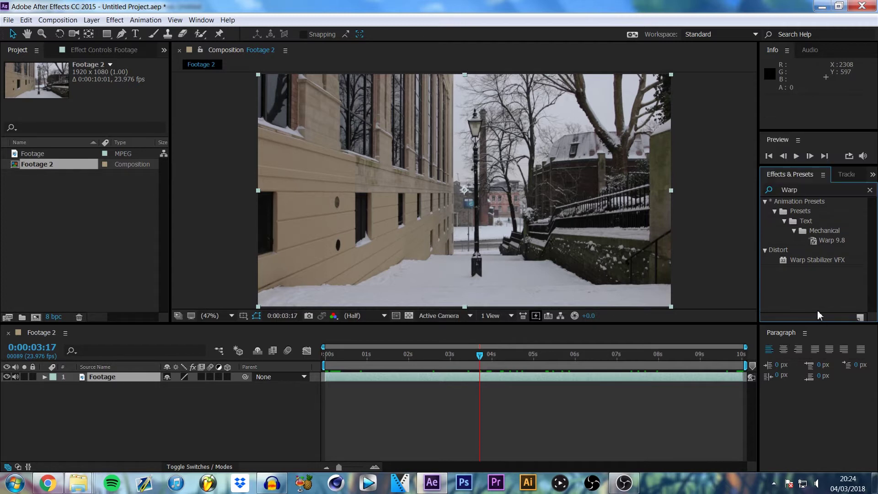
{"action": "left_click", "coordinate": [810, 260]}
{"action": "left_click_drag", "start_coordinate": [809, 262], "coordinate": [508, 377]}
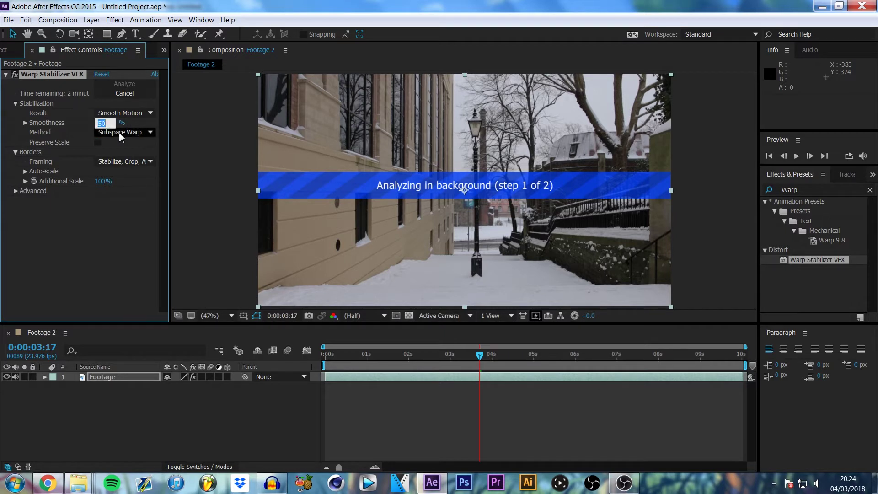
{"action": "type", "text": "1000"}
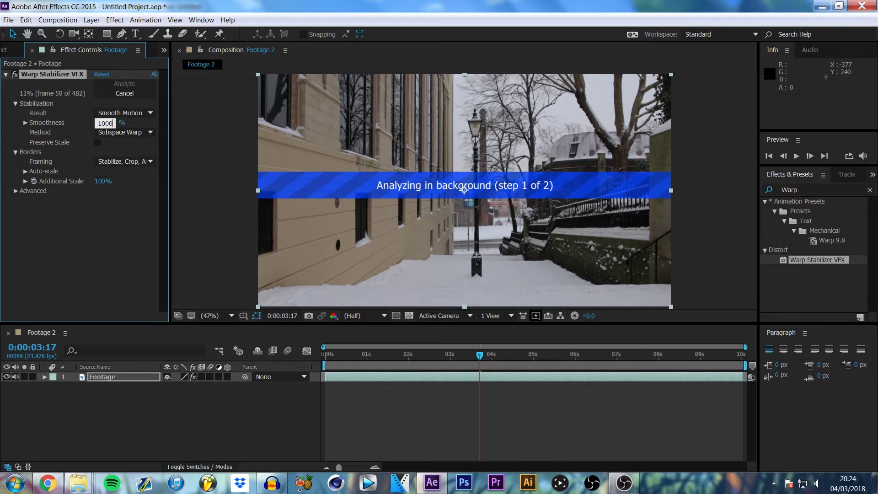
{"action": "key", "text": "Return"}
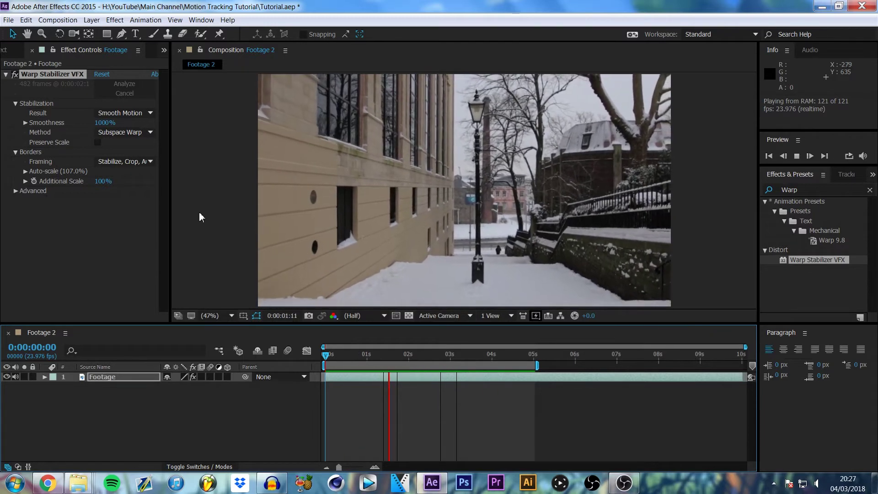
- Compare the footage playback with the Warp Stabilizer VFX effect switched off and back on
{"action": "left_click", "coordinate": [16, 74]}
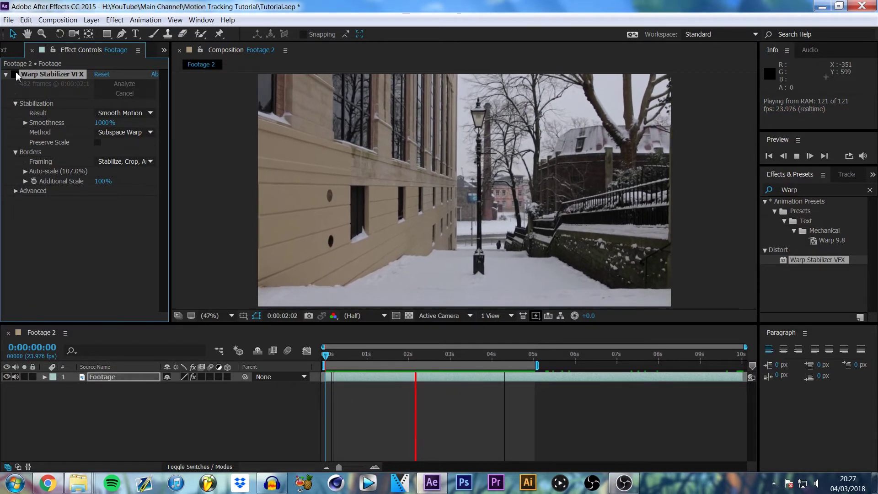
{"action": "left_click", "coordinate": [16, 75]}
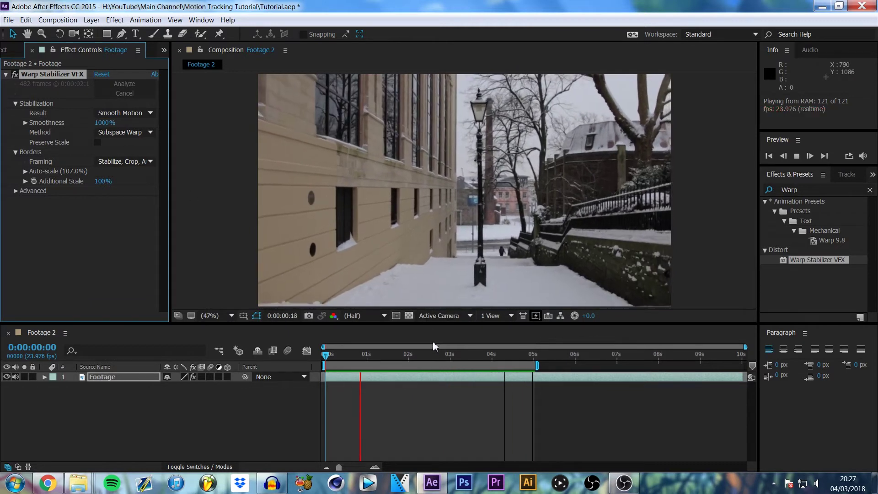
{"action": "mouse_move", "coordinate": [400, 357]}
{"action": "left_mouse_down"}
{"action": "mouse_move", "coordinate": [459, 358]}
{"action": "mouse_move", "coordinate": [339, 359]}
{"action": "mouse_move", "coordinate": [525, 361]}
{"action": "mouse_move", "coordinate": [355, 356]}
{"action": "mouse_move", "coordinate": [457, 363]}
{"action": "mouse_move", "coordinate": [426, 367]}
{"action": "mouse_move", "coordinate": [435, 357]}
{"action": "mouse_move", "coordinate": [353, 354]}
{"action": "mouse_move", "coordinate": [520, 356]}
{"action": "mouse_move", "coordinate": [344, 356]}
{"action": "mouse_move", "coordinate": [513, 358]}
{"action": "mouse_move", "coordinate": [374, 364]}
{"action": "mouse_move", "coordinate": [393, 363]}
{"action": "left_mouse_up"}
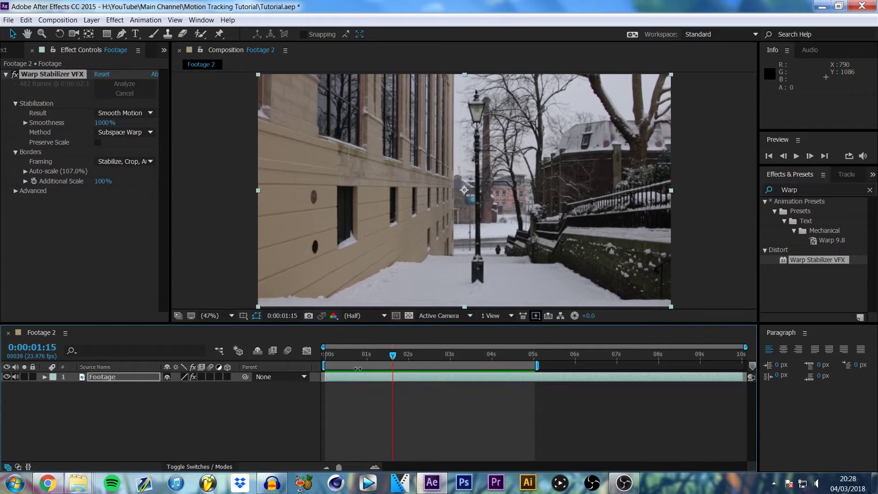
- Pre-compose the Footage layer as Track, moving all attributes into the new composition
{"action": "left_click", "coordinate": [147, 418]}
{"action": "left_click", "coordinate": [103, 378]}
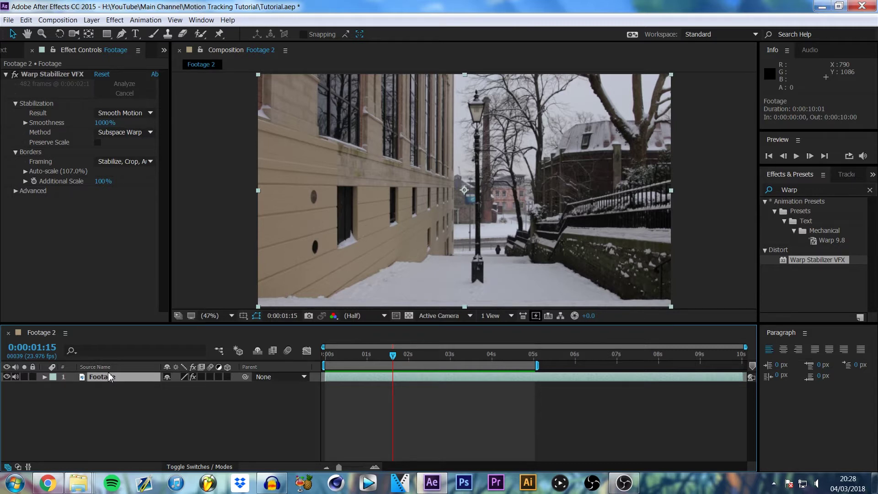
{"action": "key", "text": "ctrl+shift+c"}
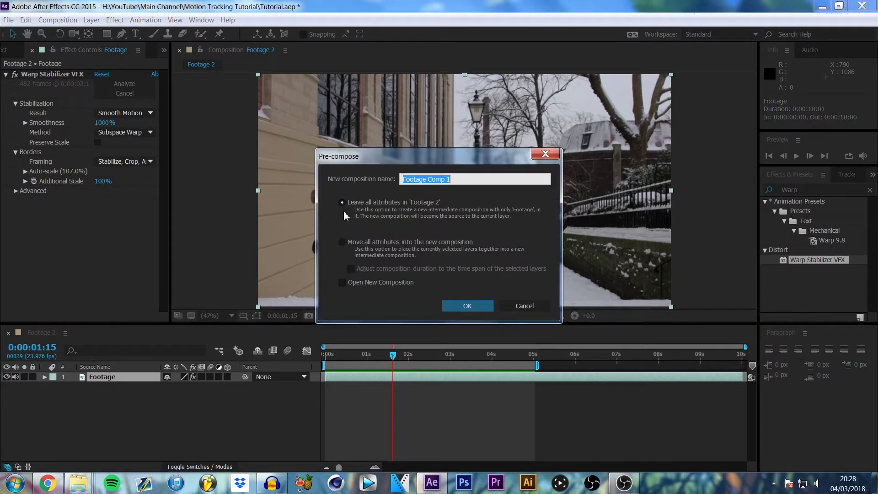
{"action": "left_click", "coordinate": [348, 242]}
{"action": "left_click", "coordinate": [463, 178]}
{"action": "key", "text": "ctrl+a"}
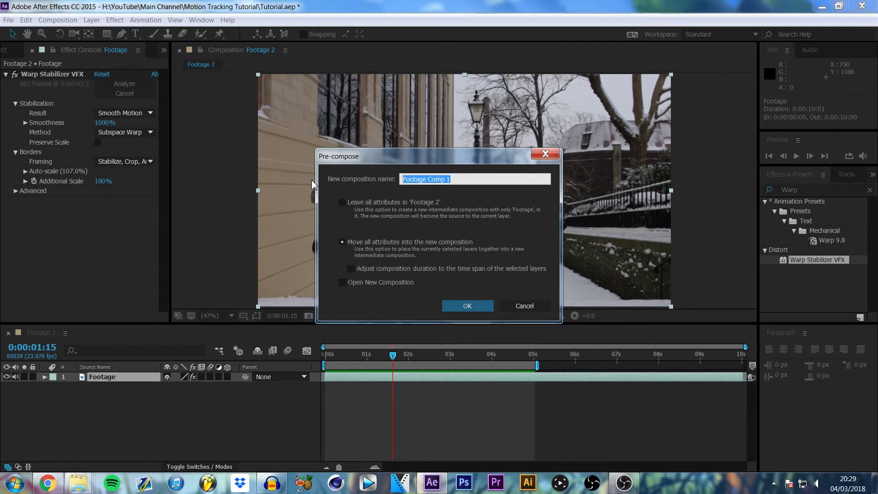
{"action": "type", "text": "Track"}
{"action": "key", "text": "Return"}
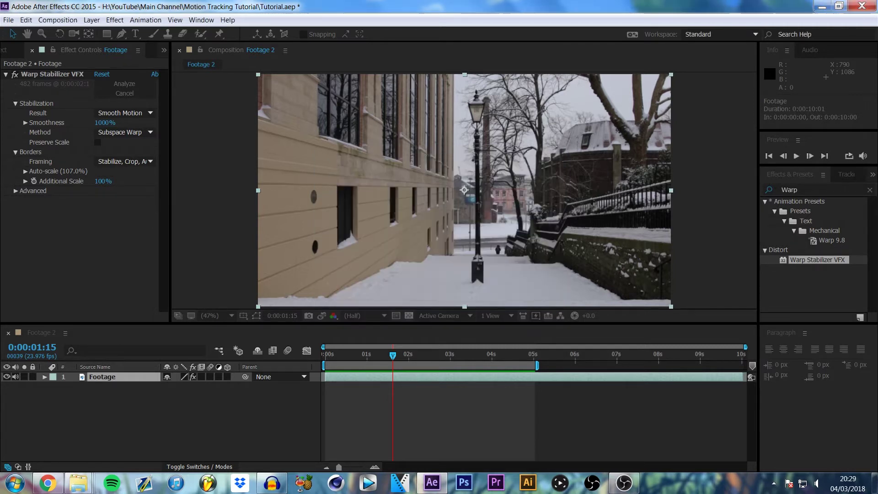
- Scrub through the pre-composed Track layer and run Track Camera on it
{"action": "left_click", "coordinate": [95, 379]}
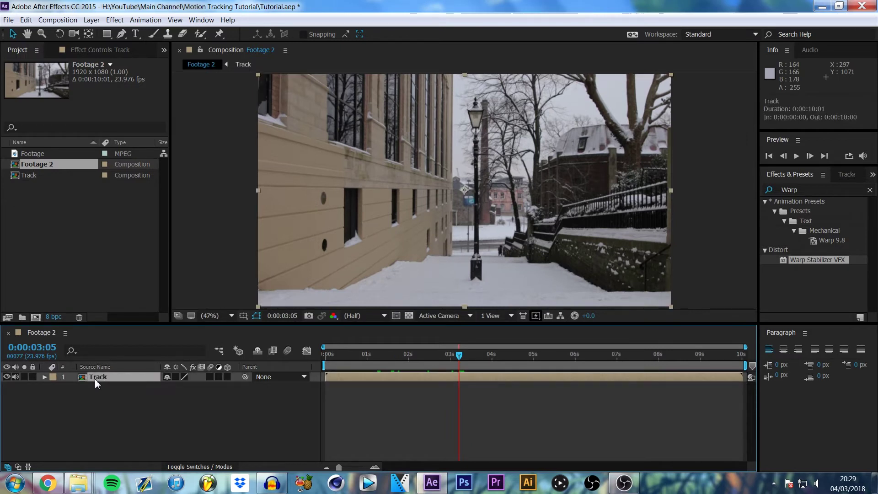
{"action": "left_click", "coordinate": [163, 410]}
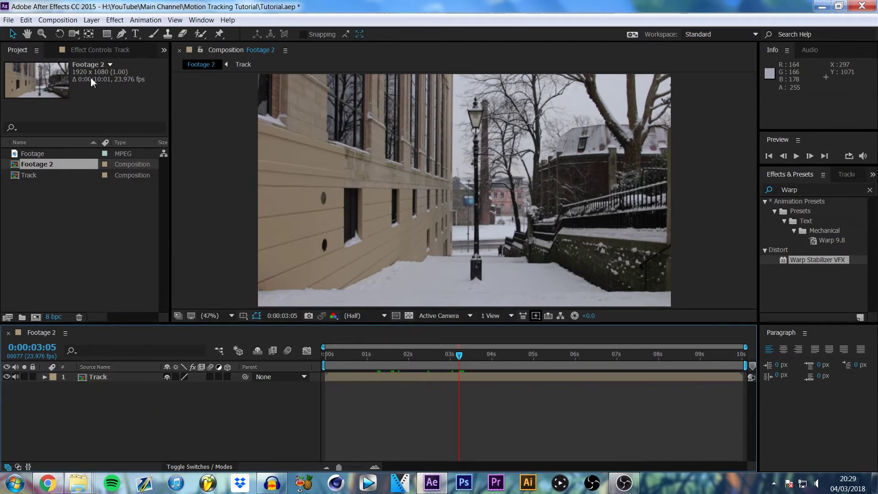
{"action": "left_click", "coordinate": [119, 379]}
{"action": "left_click_drag", "start_coordinate": [342, 355], "coordinate": [497, 357]}
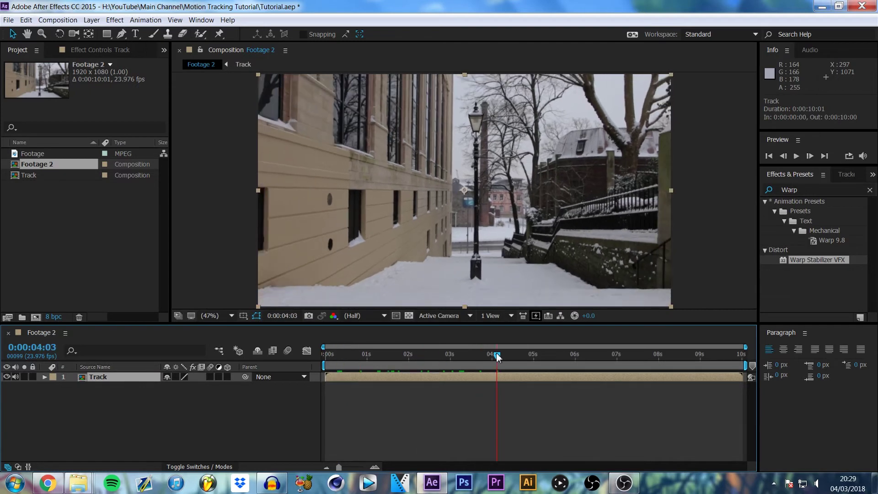
{"action": "left_click_drag", "start_coordinate": [501, 358], "coordinate": [395, 365]}
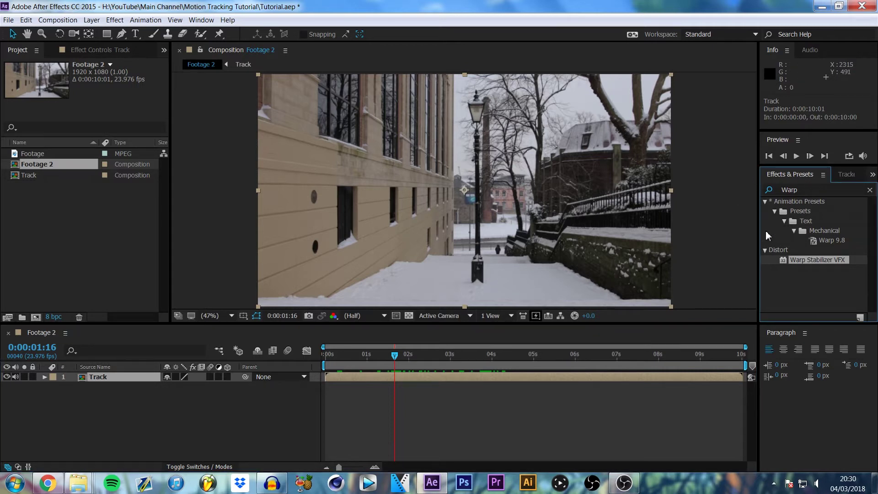
{"action": "left_click", "coordinate": [839, 175]}
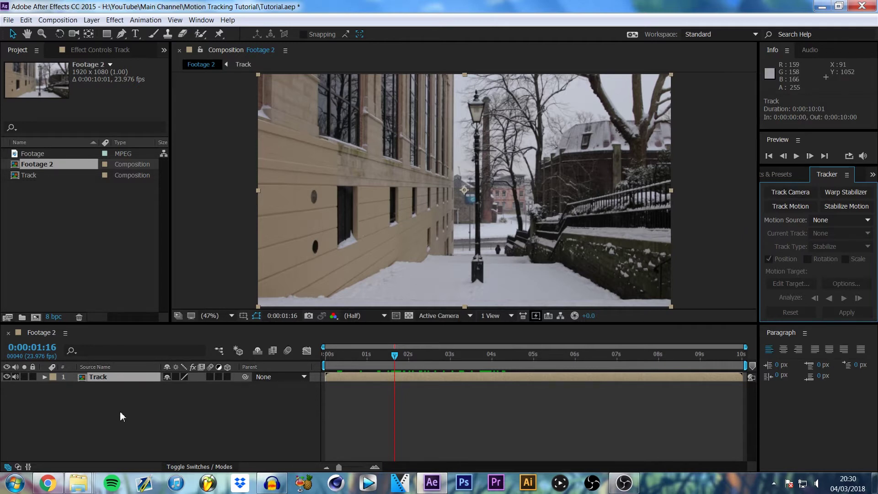
{"action": "left_click", "coordinate": [792, 191]}
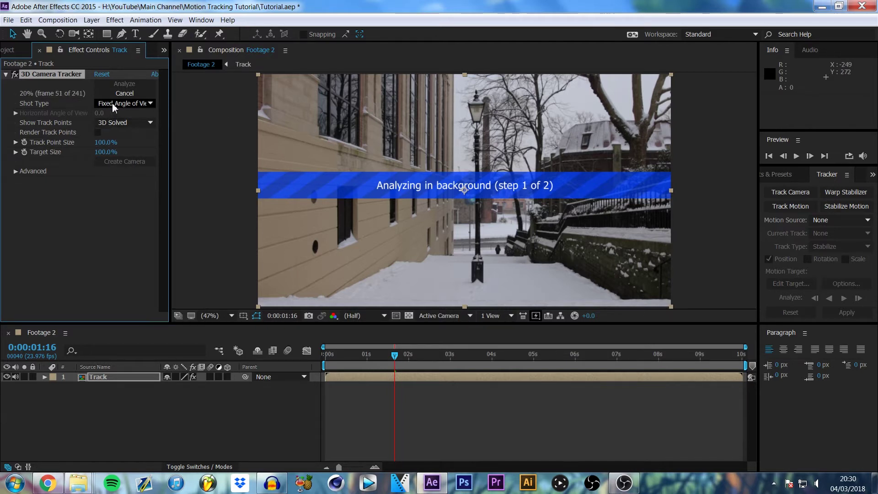
- Set the 3D Camera Tracker to Variable Zoom shot type and Typical solve method, with Detailed Analysis enabled
{"action": "left_click", "coordinate": [143, 105]}
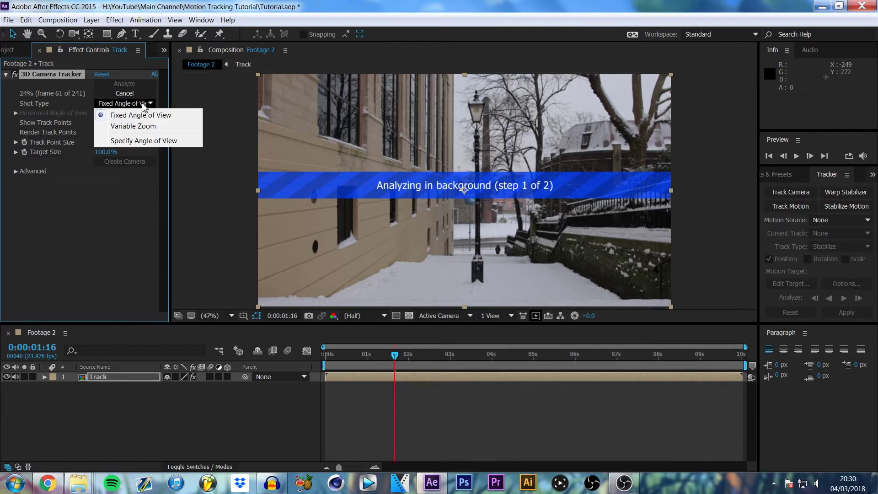
{"action": "left_click", "coordinate": [132, 127]}
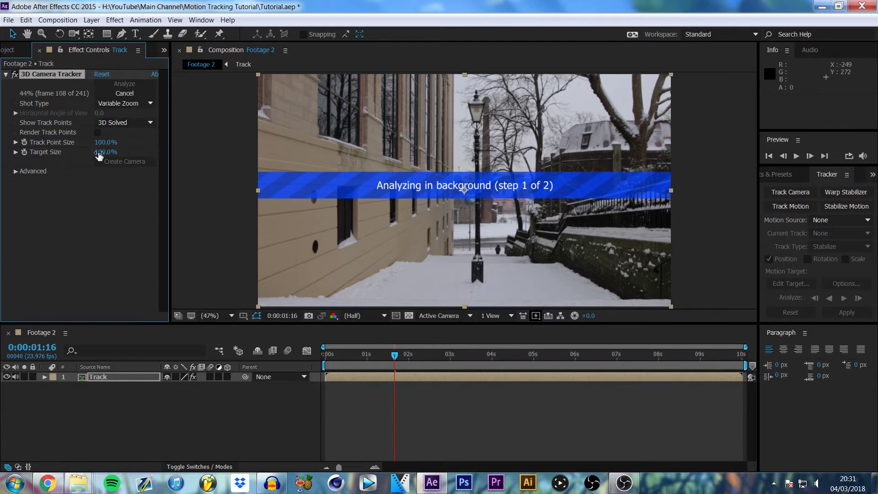
{"action": "left_click", "coordinate": [15, 172]}
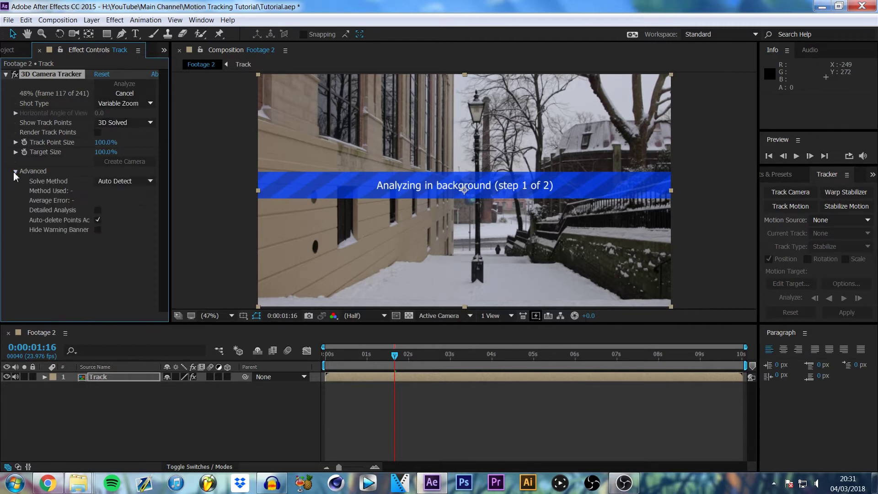
{"action": "left_click", "coordinate": [116, 185]}
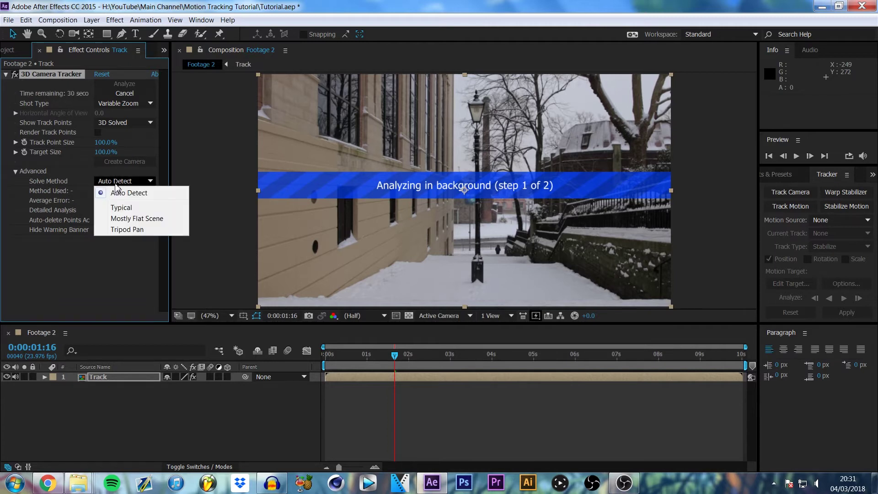
{"action": "left_click", "coordinate": [121, 208]}
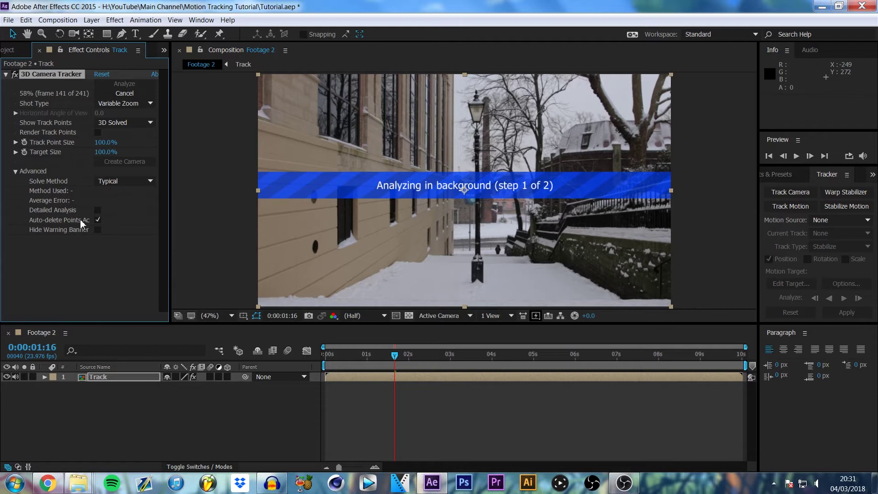
{"action": "left_click", "coordinate": [98, 210]}
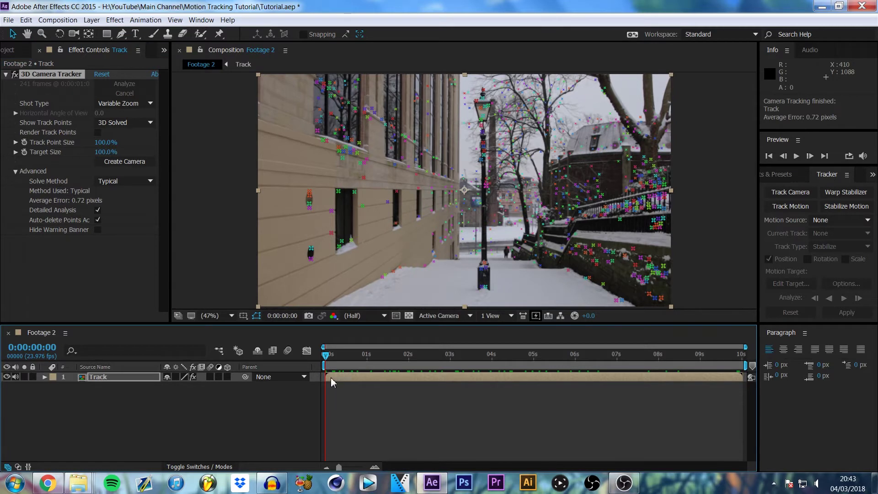
- Examine how the solved track points hold over time, looking closely at those on the lamp post
{"action": "left_click_drag", "start_coordinate": [327, 363], "coordinate": [489, 374]}
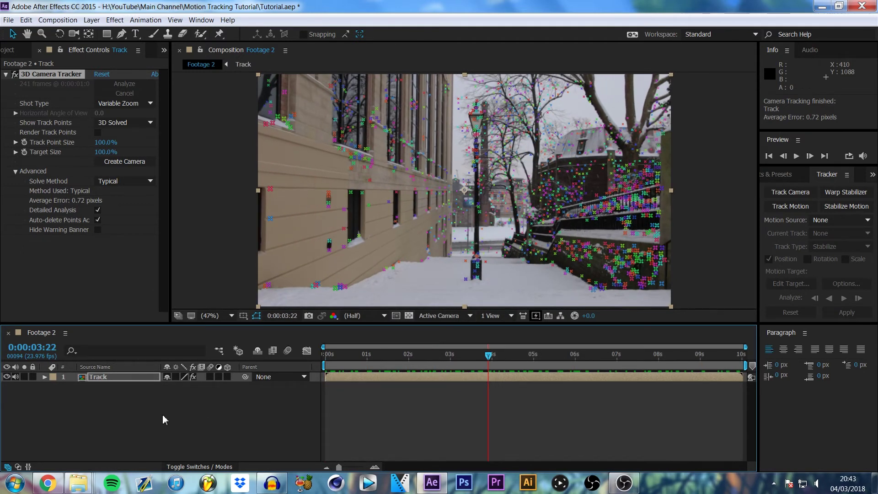
{"action": "key", "text": "ctrl+t"}
{"action": "left_click_drag", "start_coordinate": [424, 356], "coordinate": [537, 361]}
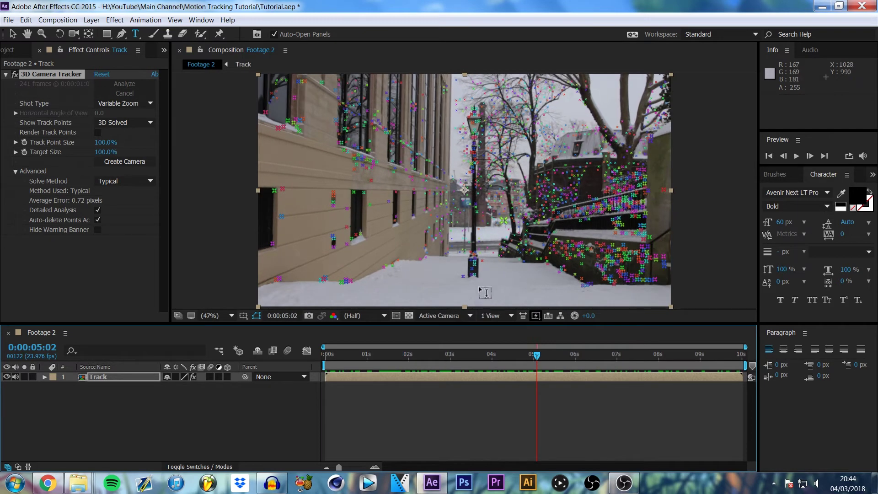
{"action": "key", "text": "v"}
{"action": "left_click_drag", "start_coordinate": [544, 356], "coordinate": [383, 386]}
{"action": "scroll", "coordinate": [500, 224], "scroll_direction": "up", "scroll_amount": 2}
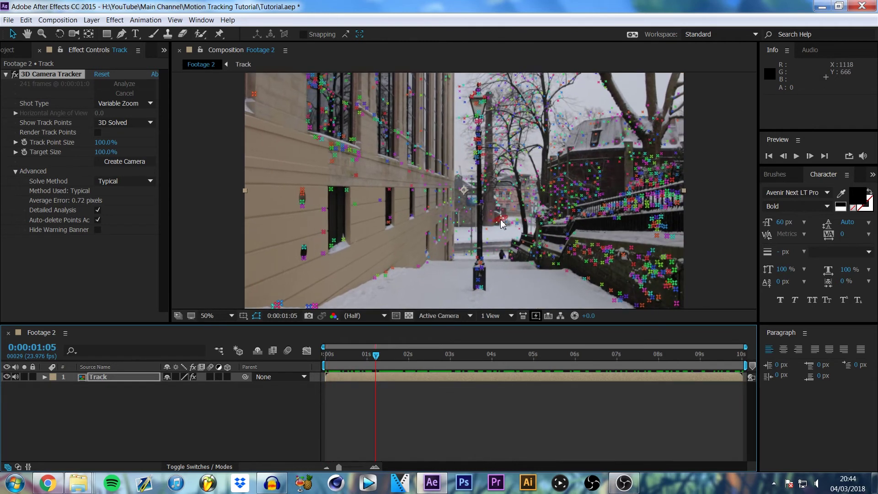
{"action": "left_click_drag", "start_coordinate": [376, 355], "coordinate": [424, 360]}
{"action": "scroll", "coordinate": [531, 110], "scroll_direction": "up", "scroll_amount": 1}
{"action": "left_click_drag", "start_coordinate": [531, 109], "coordinate": [513, 219]}
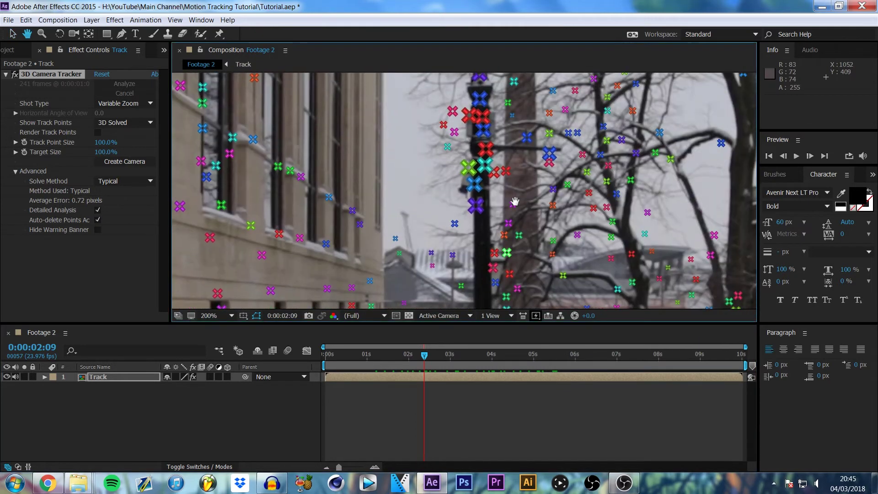
{"action": "key", "text": "v"}
{"action": "left_click_drag", "start_coordinate": [424, 355], "coordinate": [451, 360]}
{"action": "key", "text": "h"}
{"action": "left_click_drag", "start_coordinate": [528, 128], "coordinate": [508, 196]}
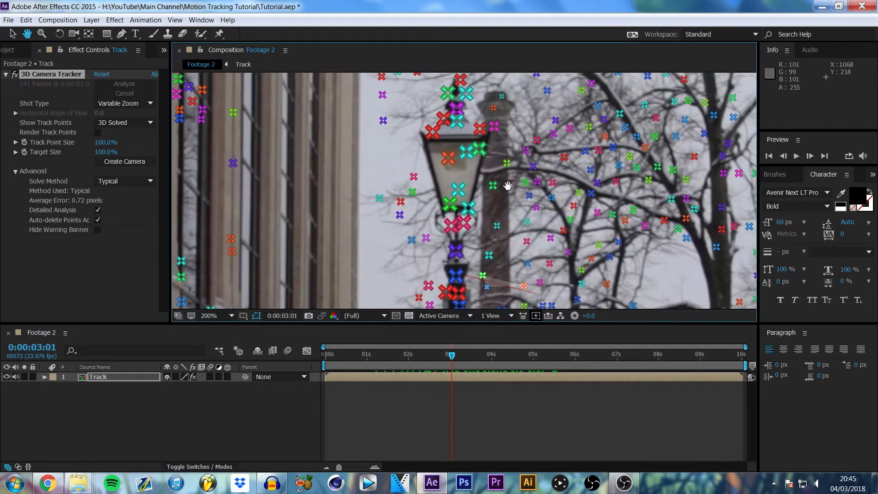
{"action": "key", "text": "v"}
{"action": "left_click_drag", "start_coordinate": [452, 355], "coordinate": [469, 360]}
{"action": "left_click_drag", "start_coordinate": [478, 278], "coordinate": [478, 248]}
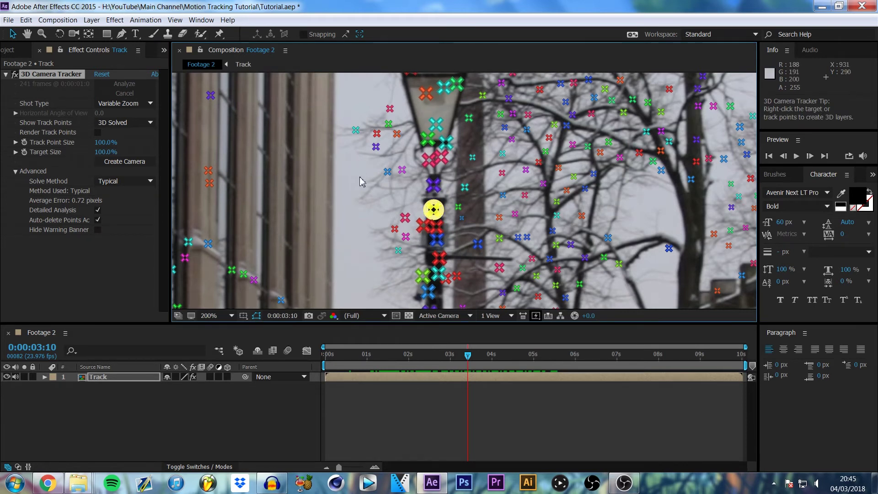
- Create a null and camera from the track point on the lamp post just below the lantern
{"action": "scroll", "coordinate": [355, 192], "scroll_direction": "down", "scroll_amount": 1}
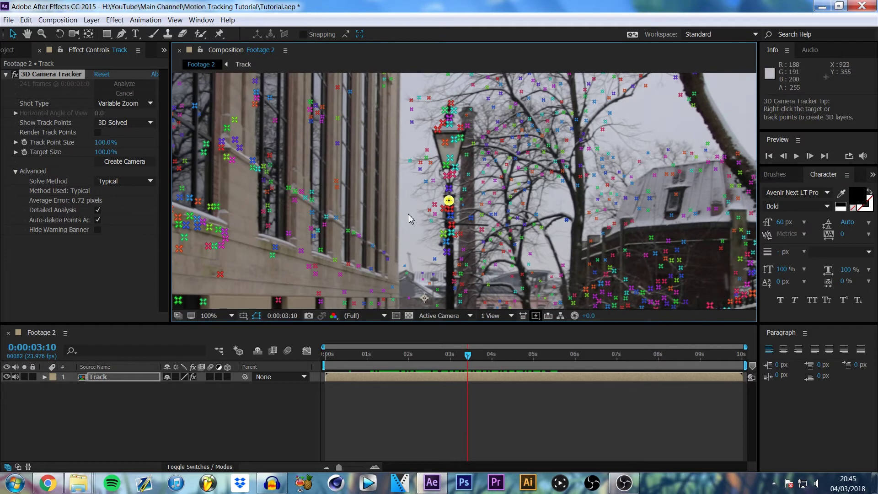
{"action": "left_click_drag", "start_coordinate": [456, 248], "coordinate": [421, 189]}
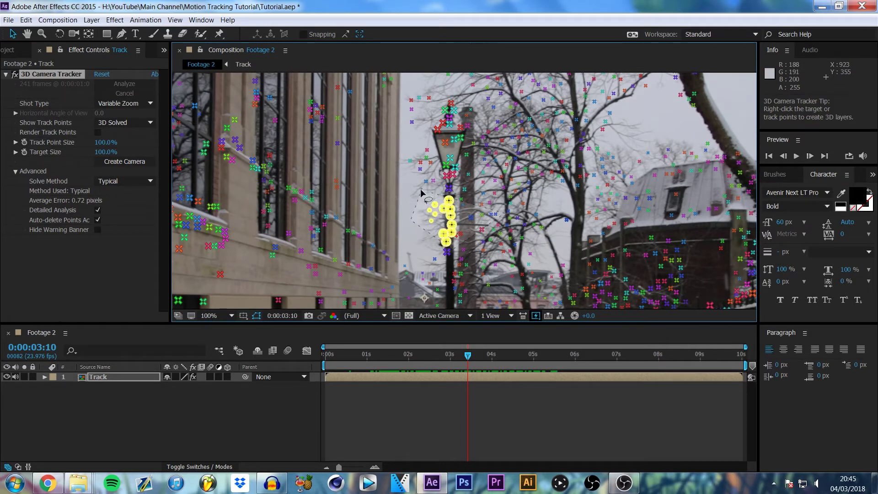
{"action": "left_click", "coordinate": [391, 202]}
{"action": "scroll", "coordinate": [430, 224], "scroll_direction": "up", "scroll_amount": 2}
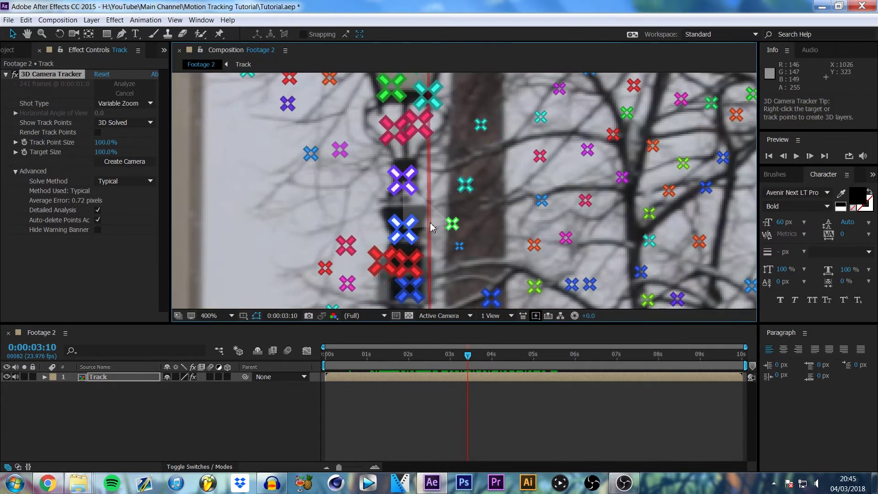
{"action": "left_click", "coordinate": [403, 234]}
{"action": "right_click", "coordinate": [406, 233]}
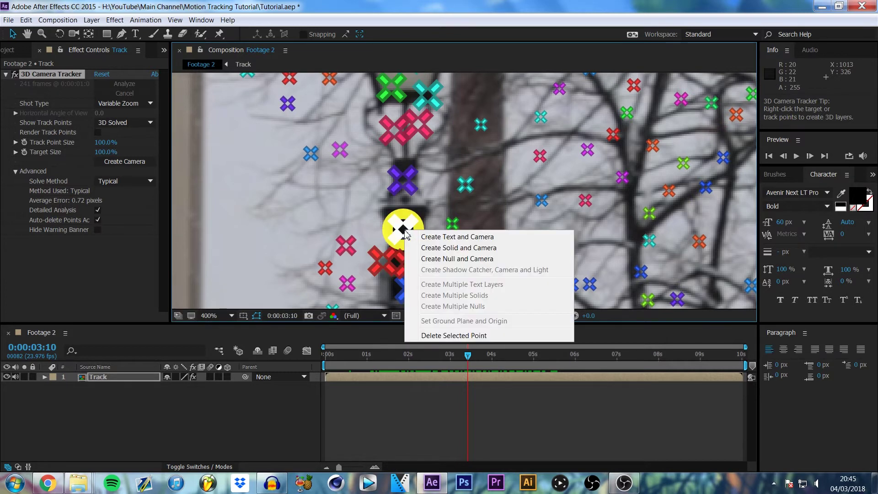
{"action": "left_click", "coordinate": [453, 259]}
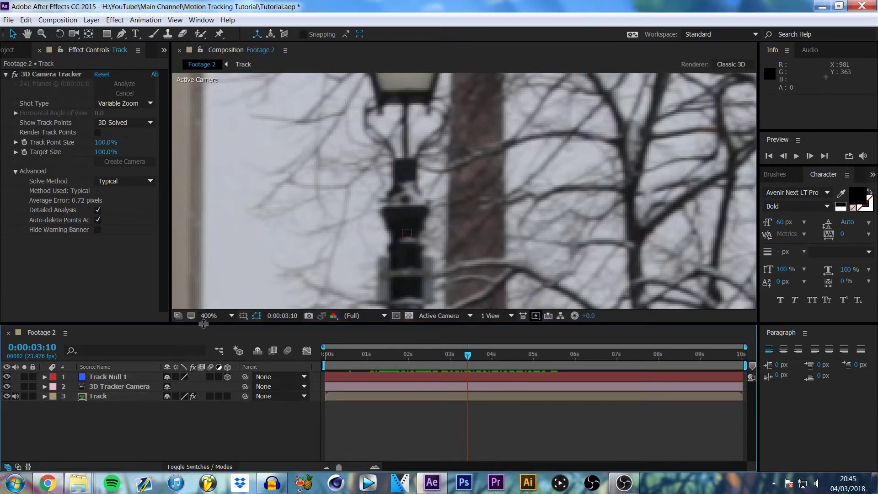
- Fit the full frame in view and check how Track Null 1 follows the lamp post over time
{"action": "left_click", "coordinate": [215, 316]}
{"action": "left_click", "coordinate": [241, 143]}
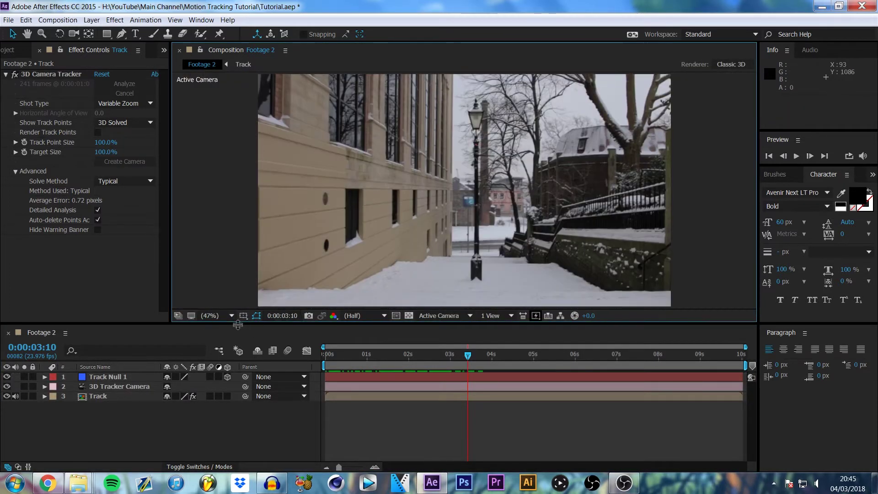
{"action": "left_click", "coordinate": [110, 376]}
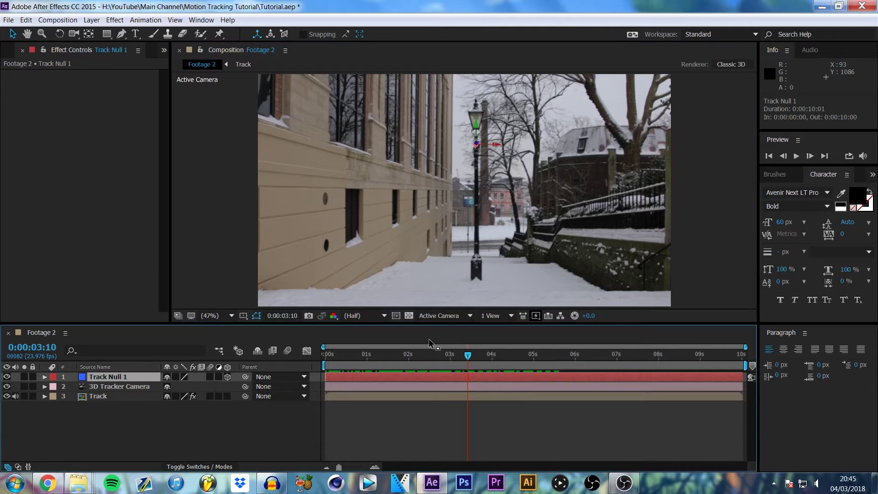
{"action": "left_click_drag", "start_coordinate": [375, 358], "coordinate": [585, 359]}
{"action": "left_click", "coordinate": [102, 386]}
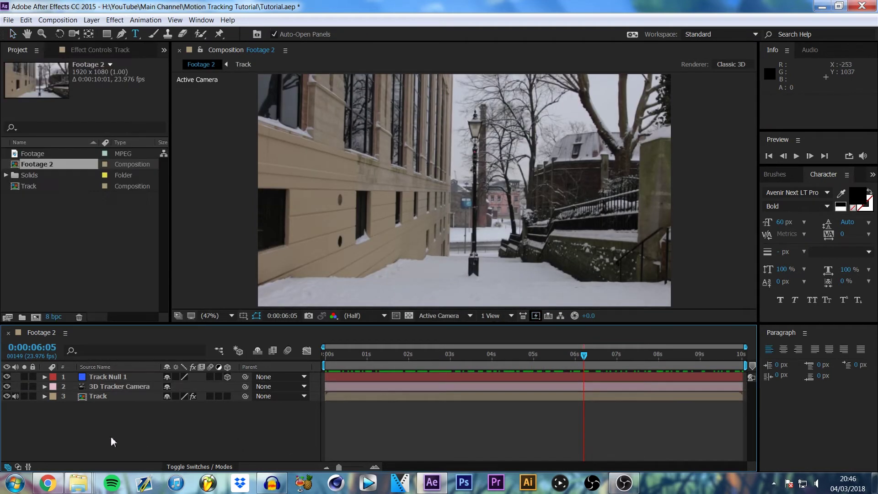
- Add a new text layer reading FOLLOW ME to the composition
{"action": "right_click", "coordinate": [130, 429]}
{"action": "mouse_move", "coordinate": [161, 336]}
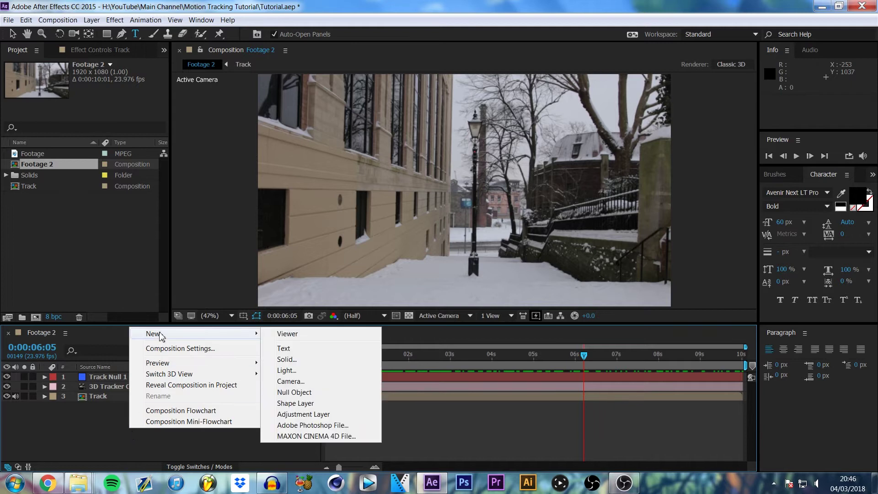
{"action": "left_click", "coordinate": [289, 351]}
{"action": "type", "text": "FOLLOW ME"}
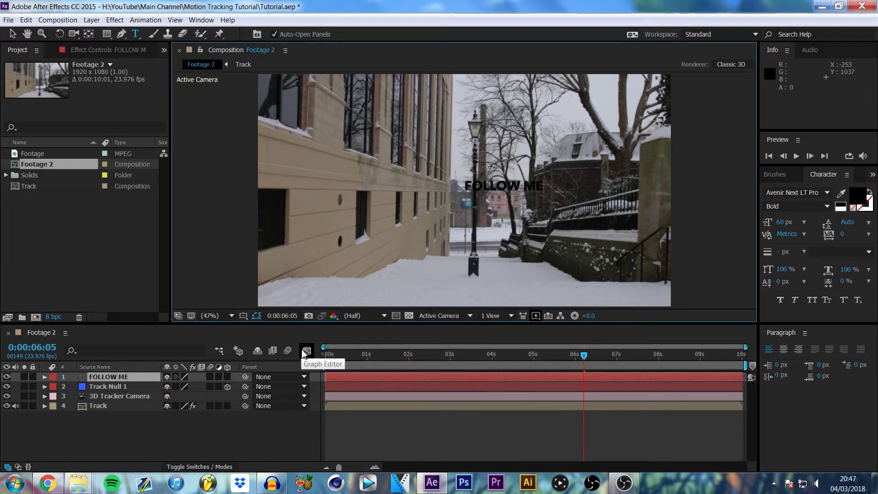
- Make the FOLLOW ME text layer a 3D layer
{"action": "left_click", "coordinate": [147, 446]}
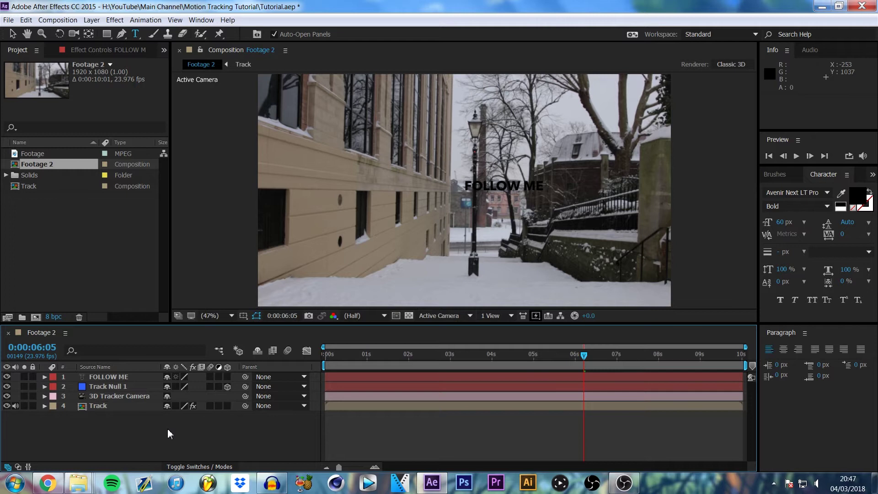
{"action": "left_click", "coordinate": [101, 377]}
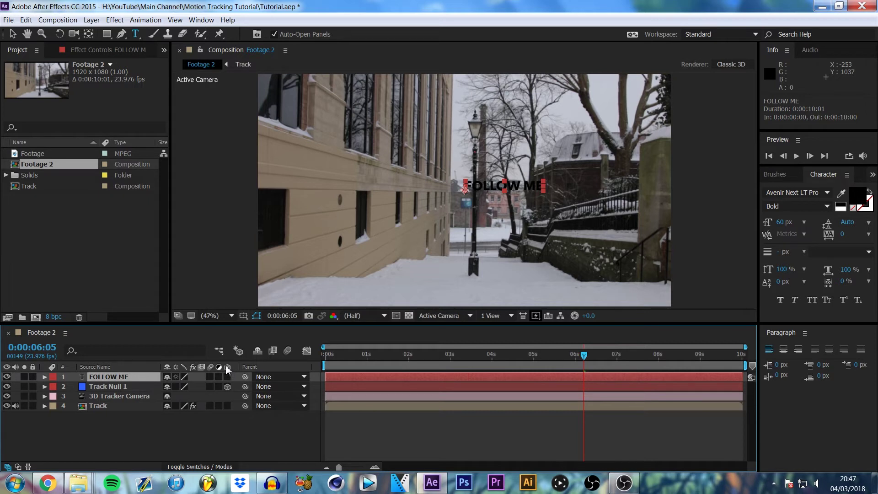
{"action": "left_click", "coordinate": [227, 377]}
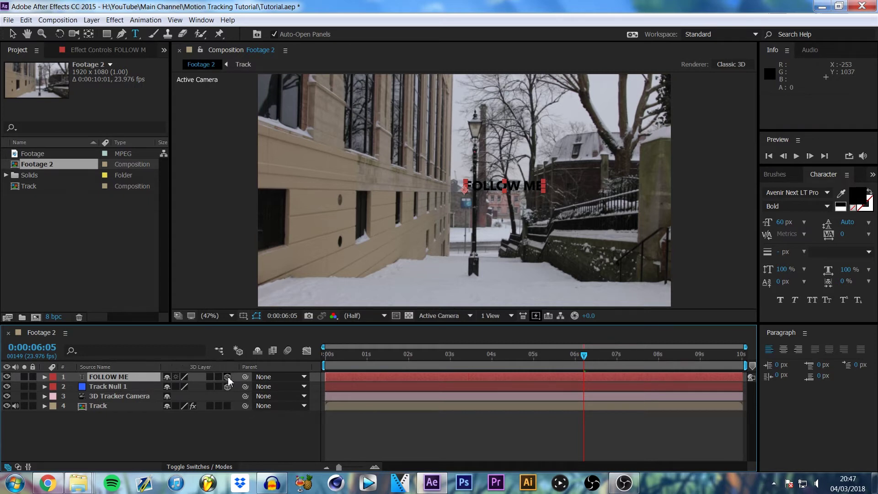
- Play back the first five seconds and scrub the timeline to check how the FOLLOW ME text moves against the footage
{"action": "left_click", "coordinate": [211, 437]}
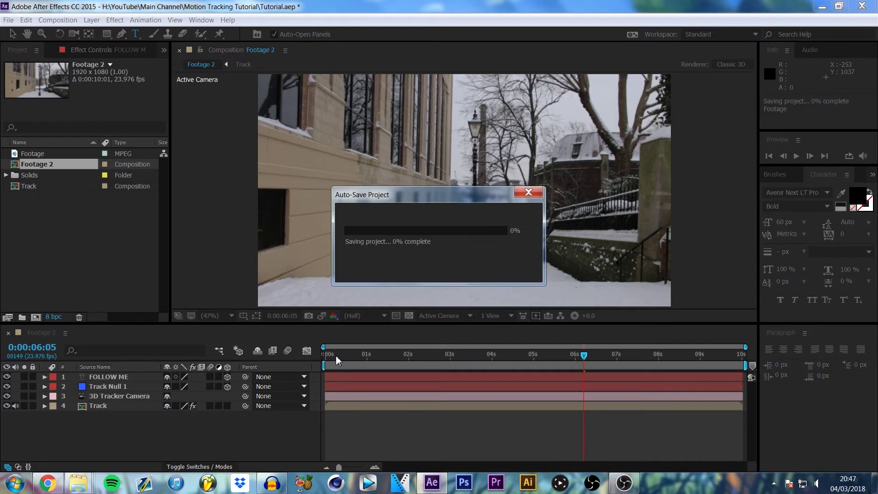
{"action": "left_click_drag", "start_coordinate": [330, 355], "coordinate": [532, 363]}
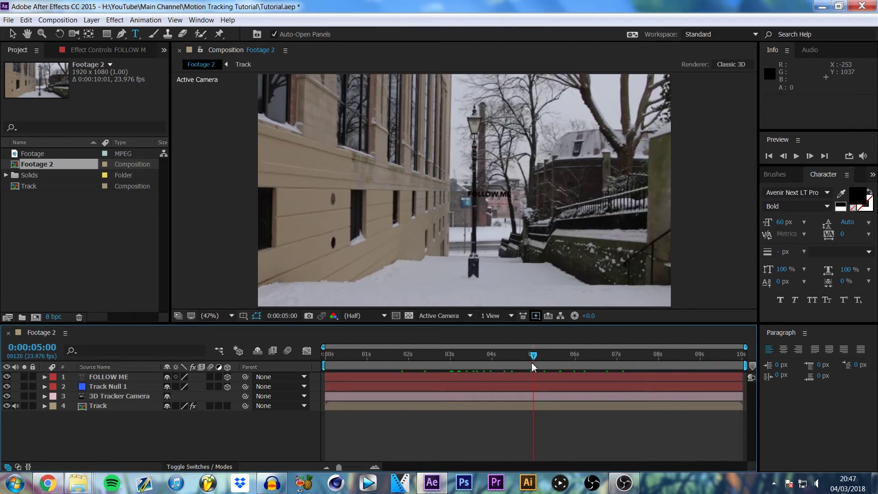
{"action": "key", "text": "n"}
{"action": "key", "text": "space"}
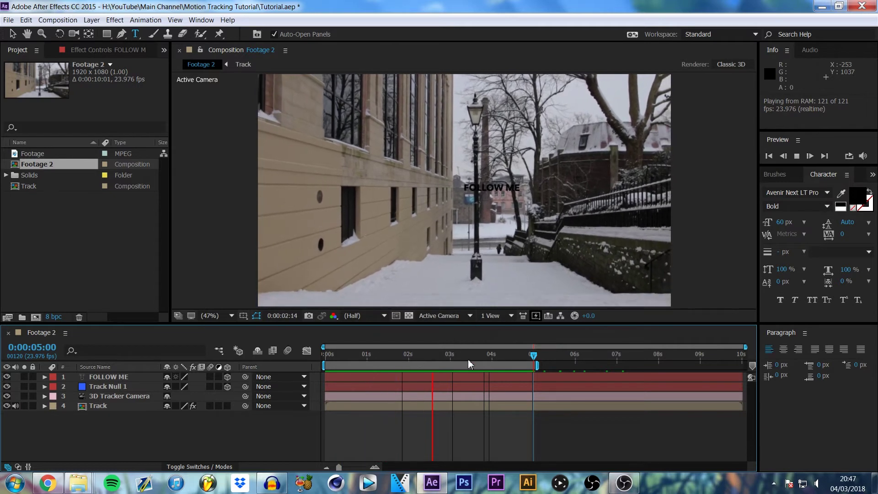
{"action": "key", "text": "space"}
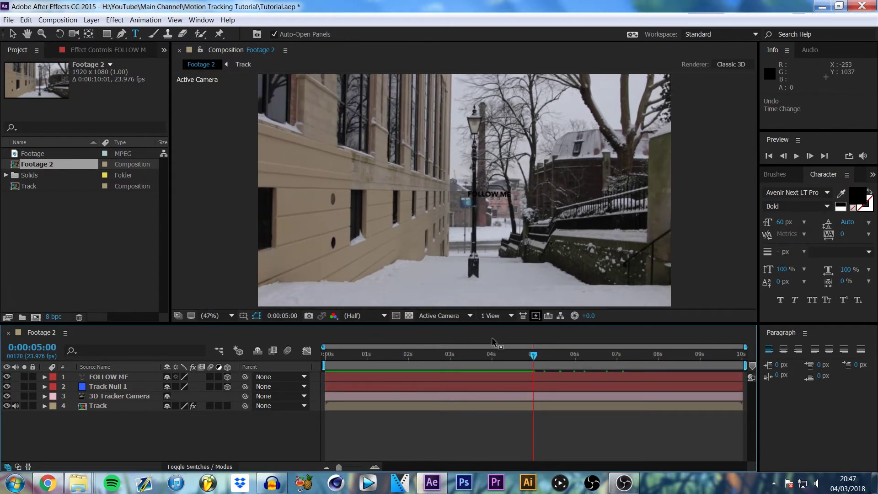
{"action": "left_click_drag", "start_coordinate": [487, 355], "coordinate": [464, 356]}
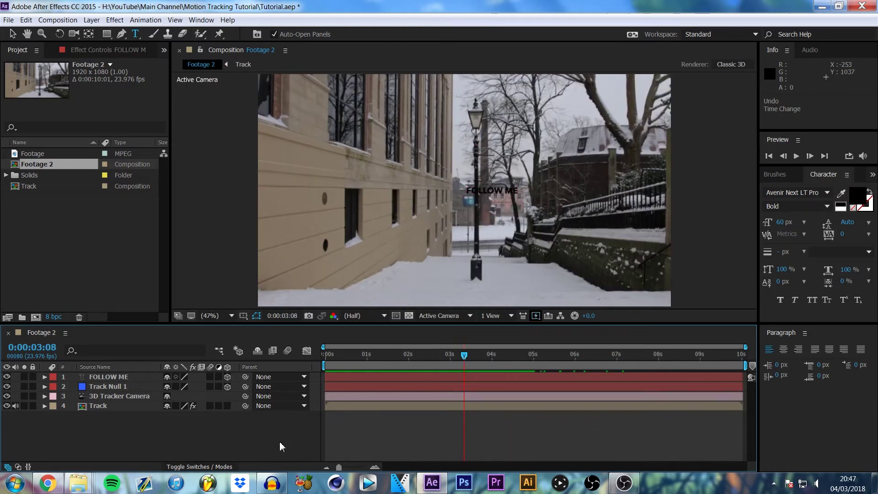
- Copy the Position property of Track Null 1 onto the FOLLOW ME text layer
{"action": "left_click", "coordinate": [114, 386]}
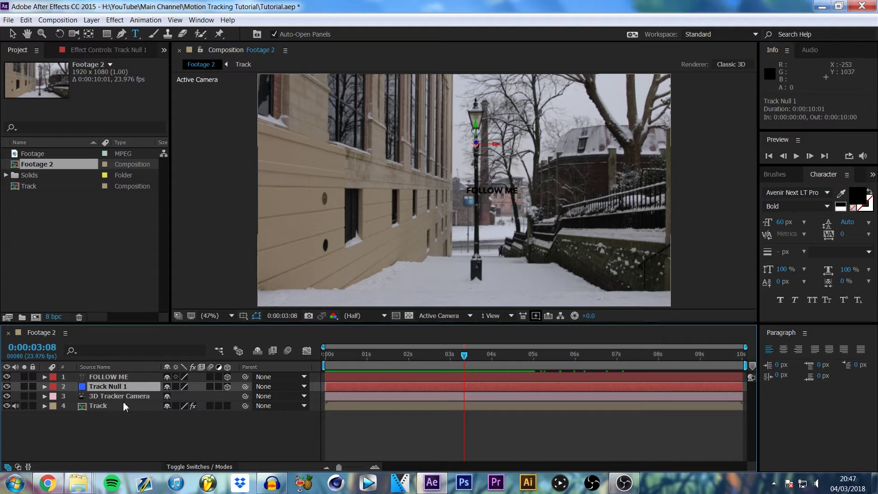
{"action": "key", "text": "p"}
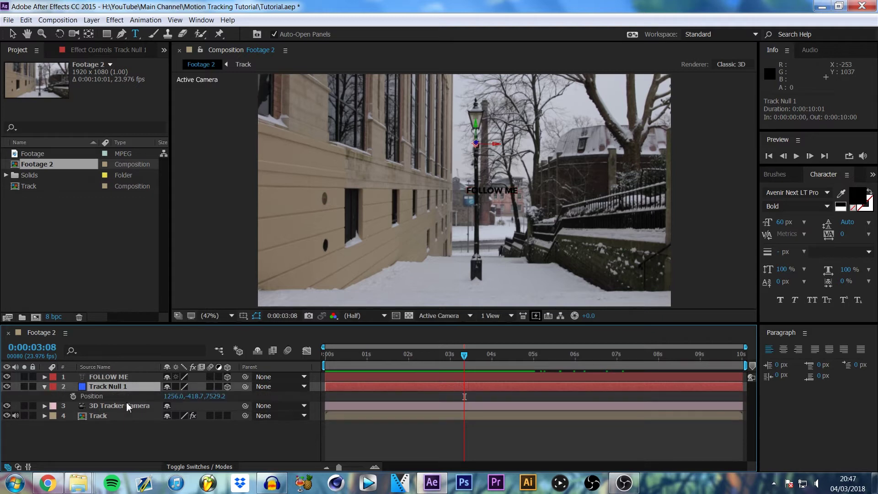
{"action": "left_click", "coordinate": [92, 396]}
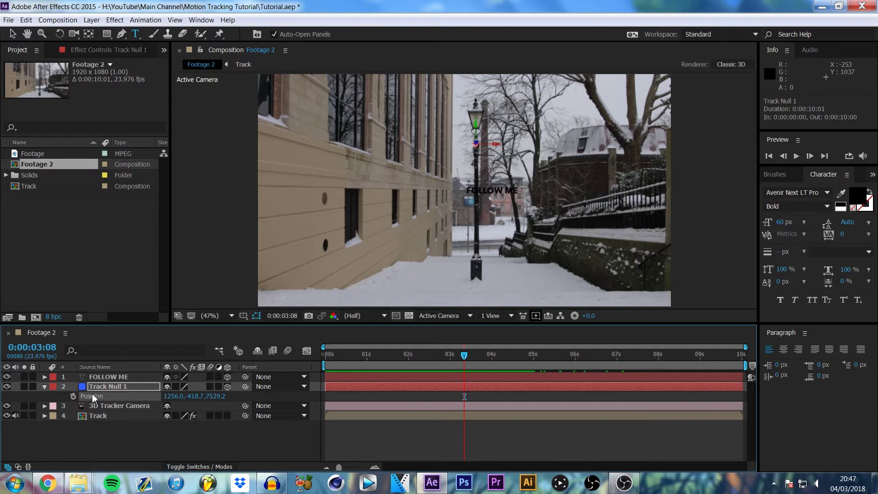
{"action": "left_click", "coordinate": [111, 376]}
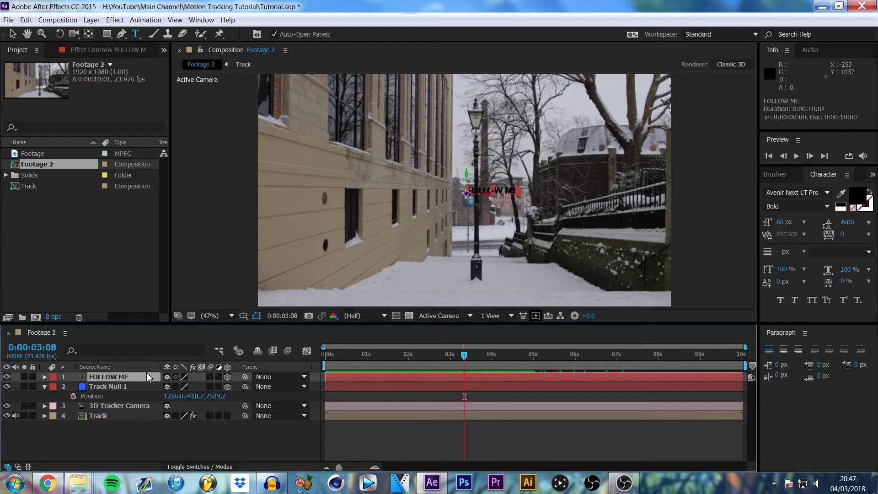
{"action": "key", "text": "ctrl+v"}
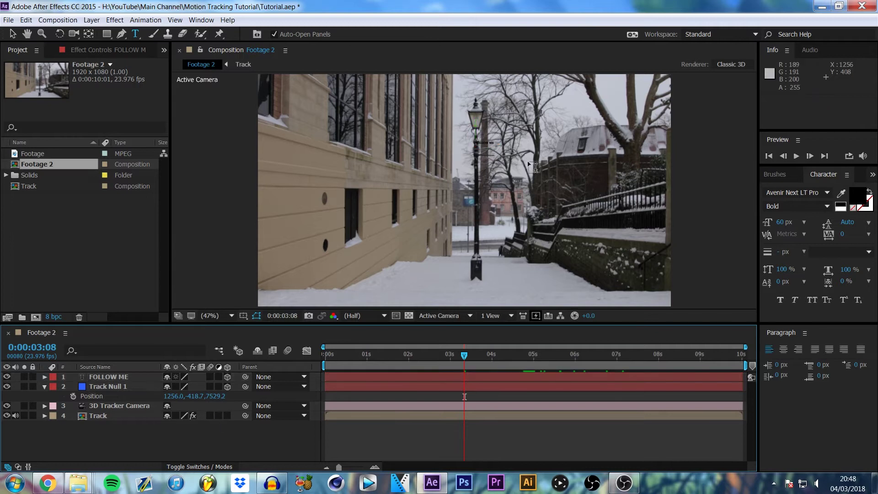
- Examine the FOLLOW ME text up close where it sits on the lamp post, and return to the full frame
{"action": "scroll", "coordinate": [484, 139], "scroll_direction": "up", "scroll_amount": 3}
{"action": "key", "text": "h"}
{"action": "left_click_drag", "start_coordinate": [525, 129], "coordinate": [480, 232]}
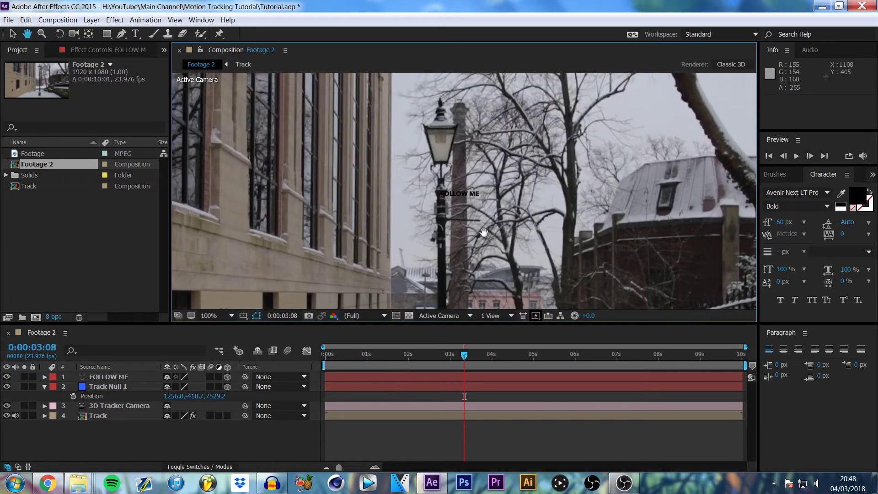
{"action": "scroll", "coordinate": [474, 214], "scroll_direction": "up", "scroll_amount": 2}
{"action": "key", "text": "ctrl+t"}
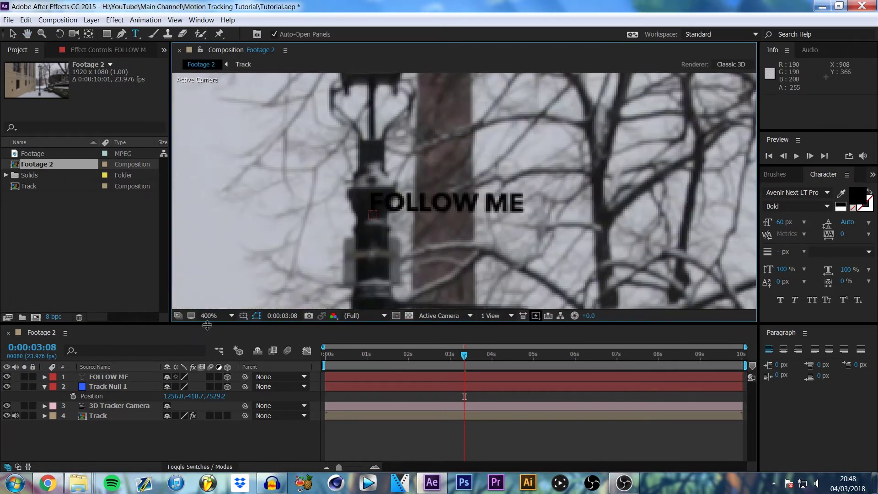
{"action": "left_click", "coordinate": [227, 316]}
{"action": "left_click", "coordinate": [236, 146]}
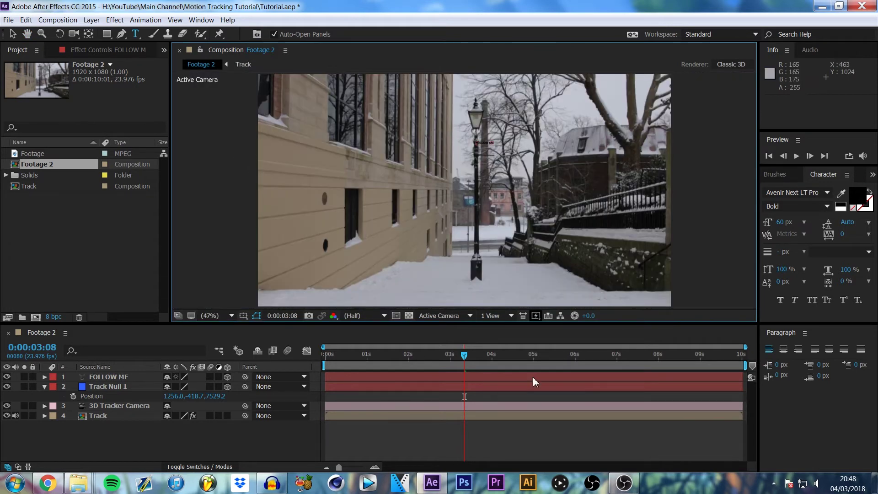
- Play the composition from the start and scrub back to check how the text follows the lamp post
{"action": "left_click_drag", "start_coordinate": [464, 357], "coordinate": [243, 353]}
{"action": "key", "text": "space"}
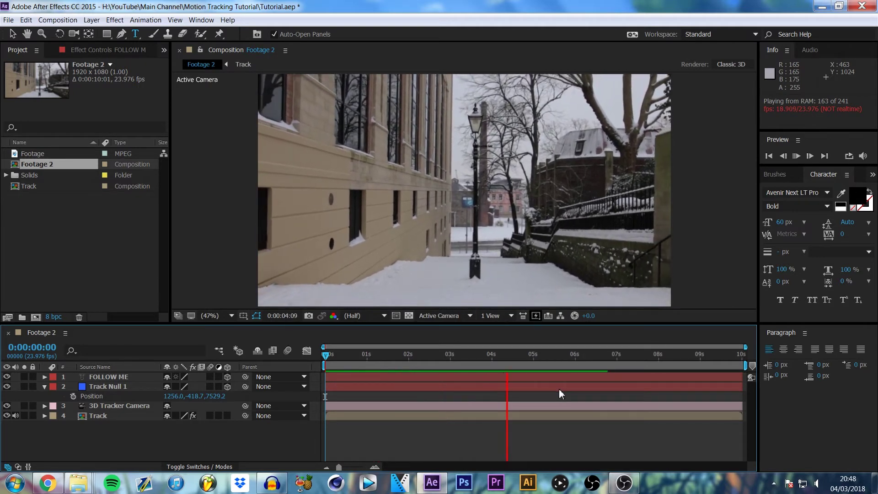
{"action": "left_click", "coordinate": [537, 355]}
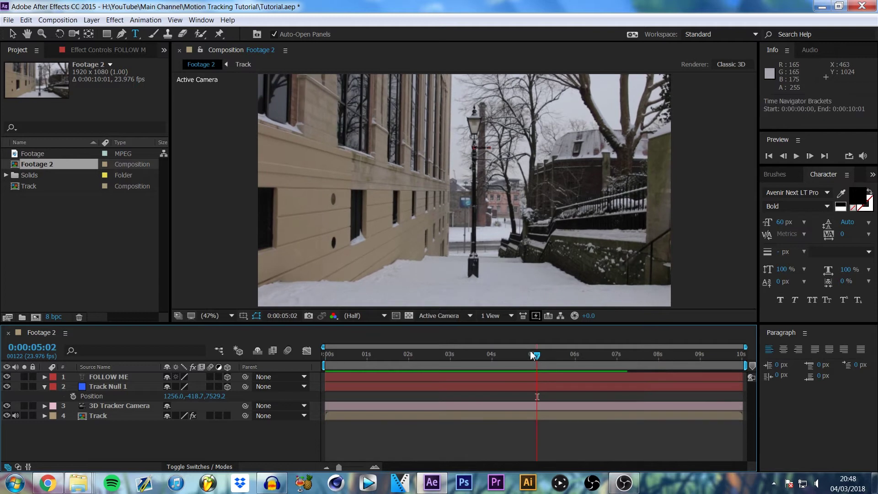
{"action": "left_click_drag", "start_coordinate": [536, 361], "coordinate": [282, 361]}
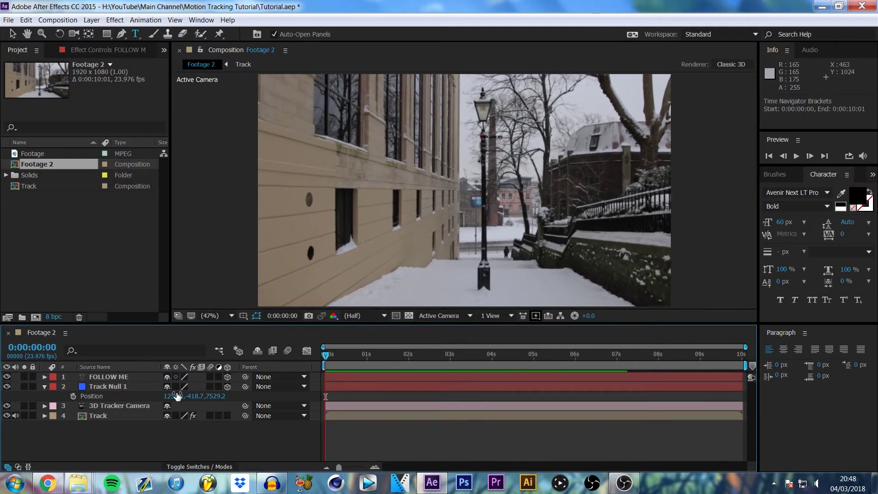
- Scale the FOLLOW ME text layer to 320% and scrub the timeline to check its size
{"action": "left_click", "coordinate": [114, 377]}
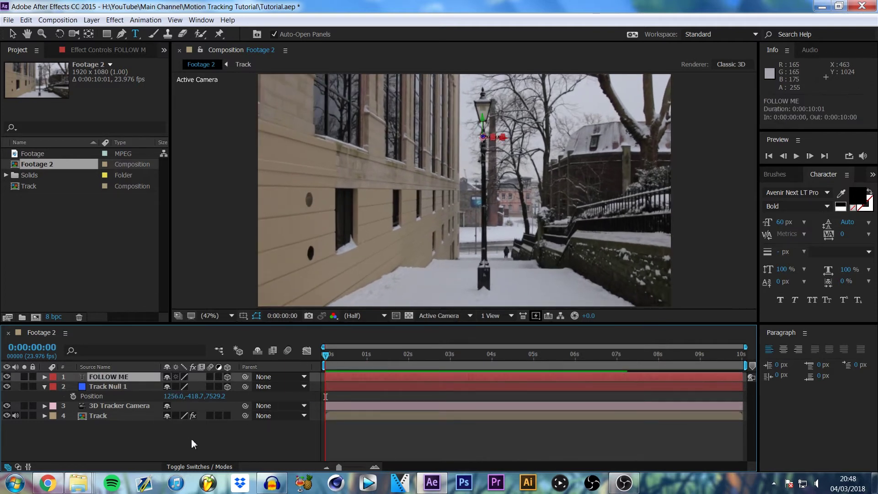
{"action": "left_click", "coordinate": [44, 387]}
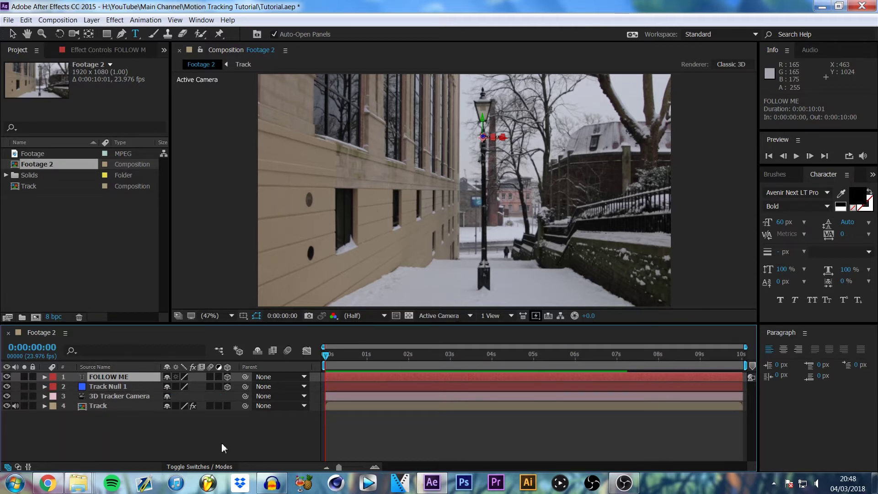
{"action": "key", "text": "s"}
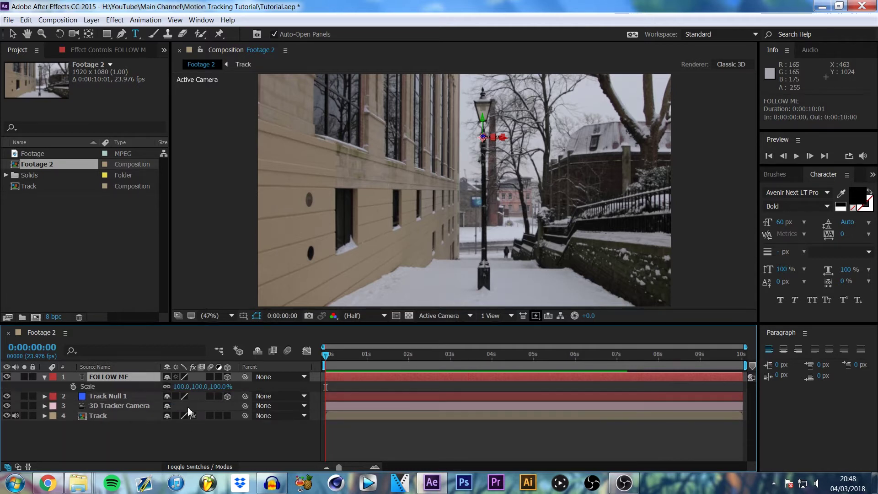
{"action": "left_click_drag", "start_coordinate": [178, 386], "coordinate": [191, 387]}
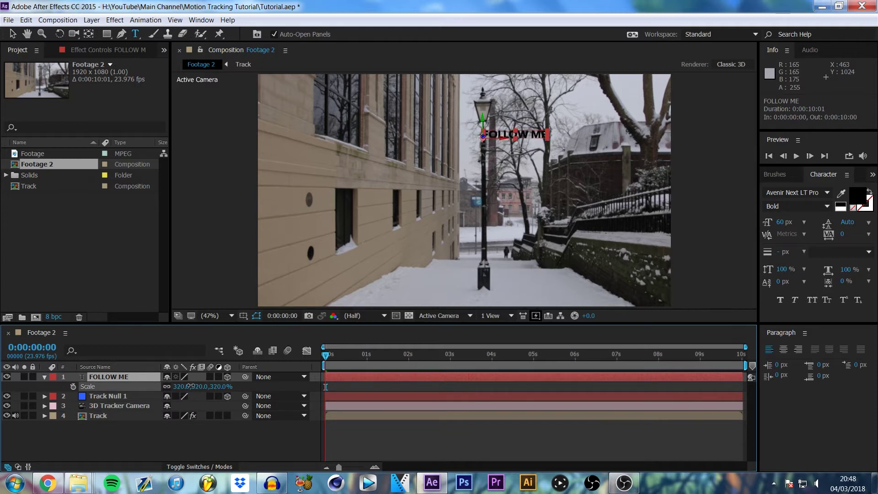
{"action": "left_click", "coordinate": [222, 435]}
{"action": "left_click_drag", "start_coordinate": [333, 356], "coordinate": [233, 364]}
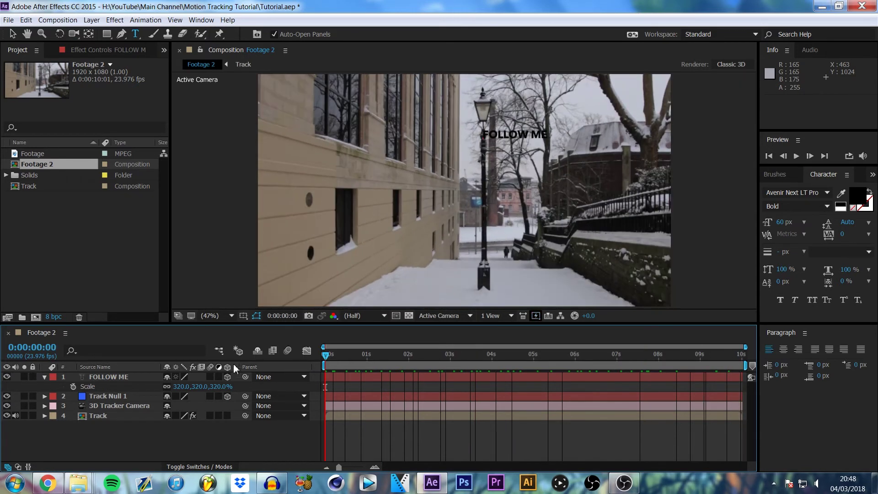
- Move the FOLLOW ME text beside and down the lamp post to about 1430, 55, 7529, and scrub to check it
{"action": "left_click", "coordinate": [102, 377]}
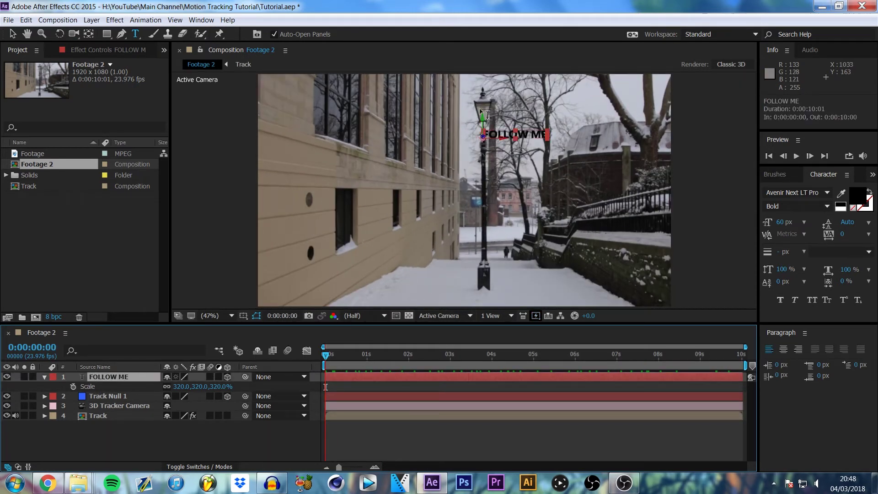
{"action": "key", "text": "v"}
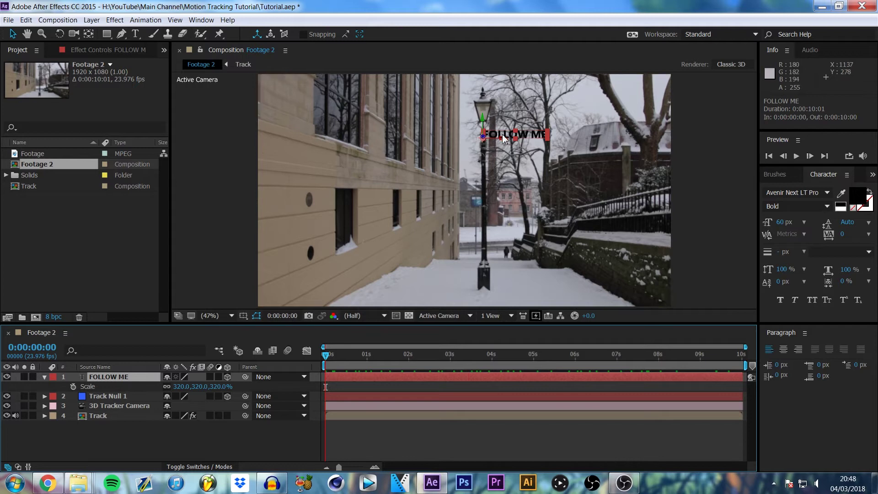
{"action": "left_click_drag", "start_coordinate": [502, 139], "coordinate": [539, 138]}
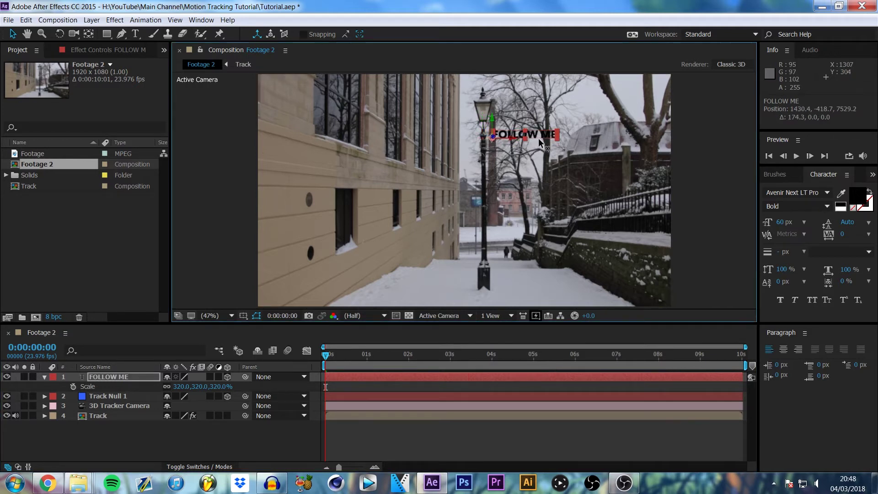
{"action": "left_click_drag", "start_coordinate": [493, 123], "coordinate": [501, 218]}
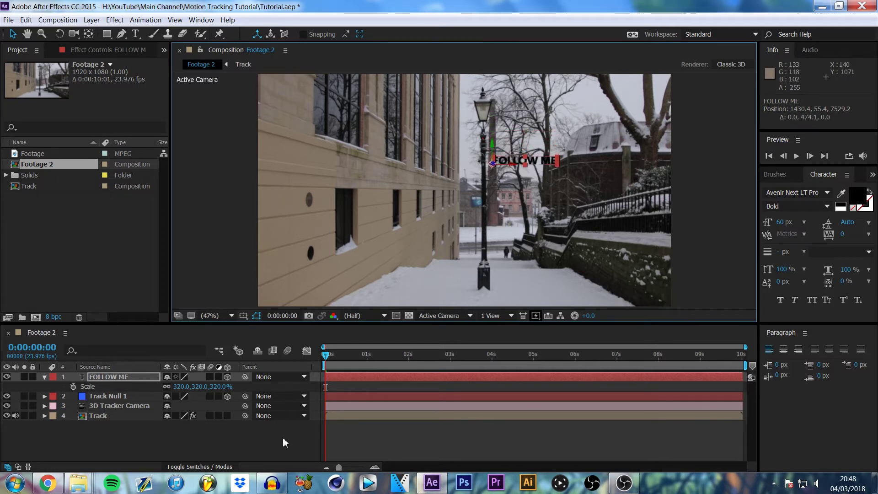
{"action": "left_click", "coordinate": [281, 429]}
{"action": "left_click_drag", "start_coordinate": [335, 358], "coordinate": [225, 410]}
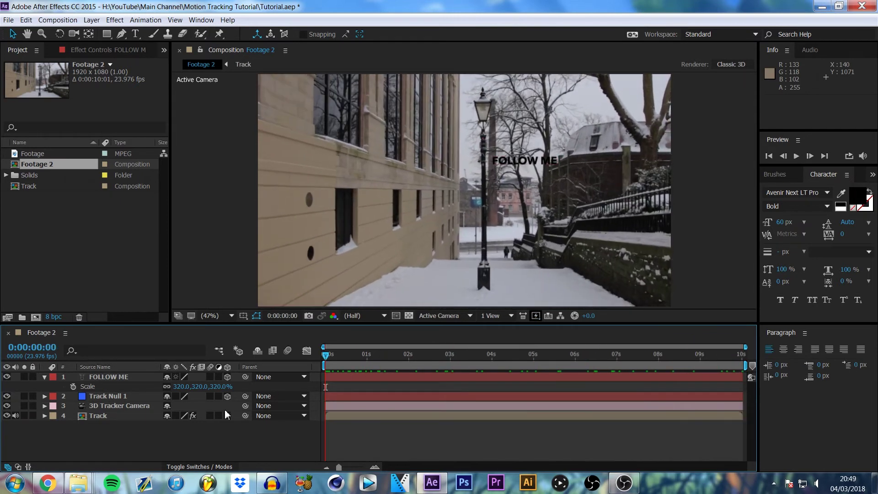
- Set the fill colour of the FOLLOW ME text to EEEEEE and scrub the timeline to check its look
{"action": "double_click", "coordinate": [111, 377]}
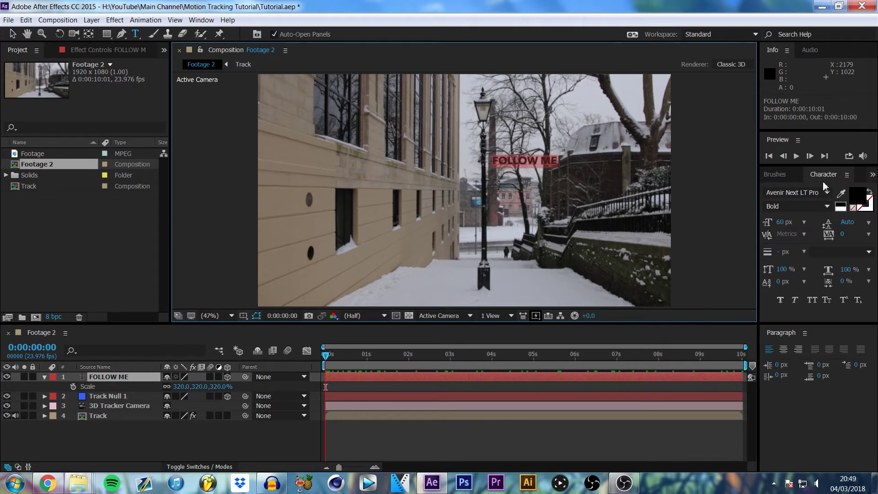
{"action": "left_click", "coordinate": [866, 199]}
{"action": "type", "text": "E"}
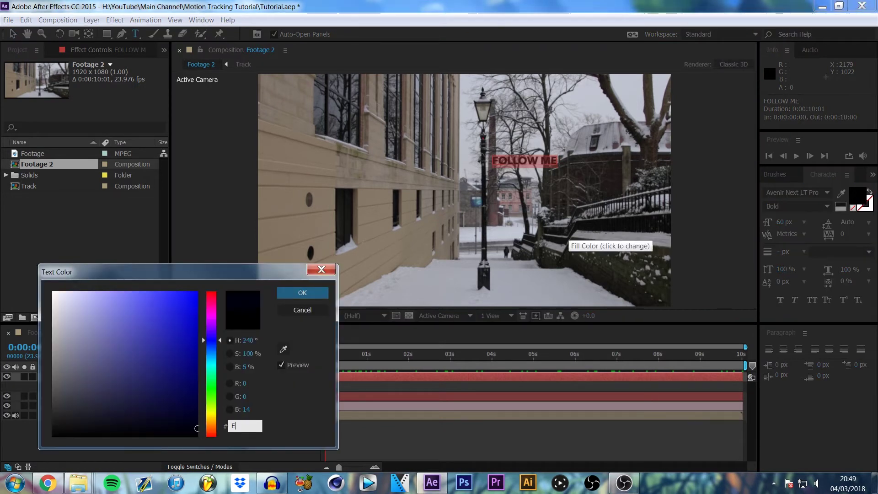
{"action": "type", "text": "EEEEE"}
{"action": "left_click", "coordinate": [289, 293]}
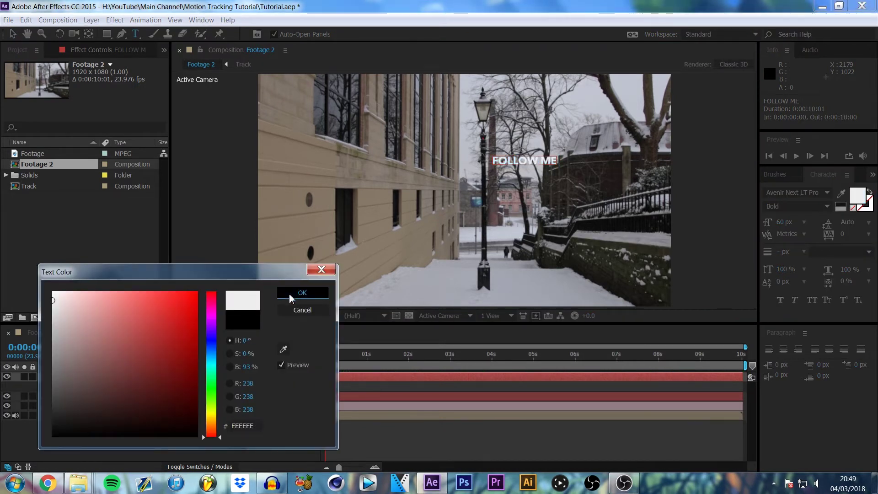
{"action": "left_click", "coordinate": [230, 451]}
{"action": "left_click_drag", "start_coordinate": [326, 353], "coordinate": [303, 352]}
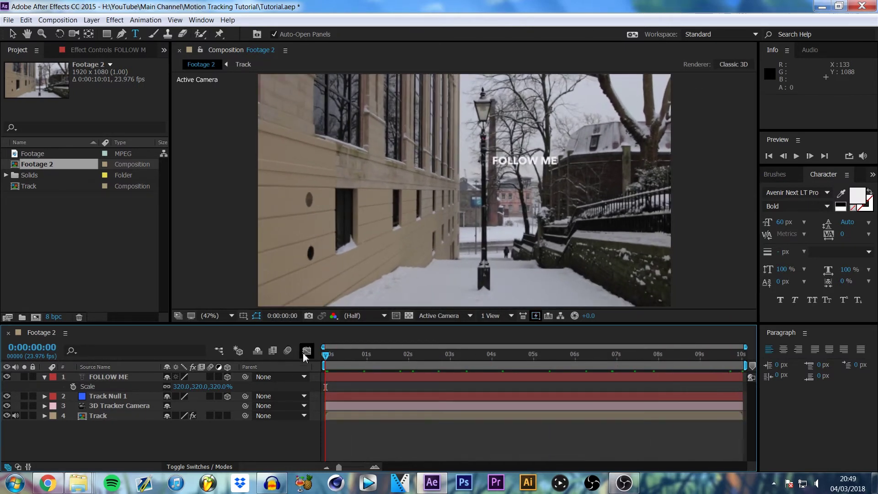
{"action": "left_click_drag", "start_coordinate": [328, 356], "coordinate": [284, 387]}
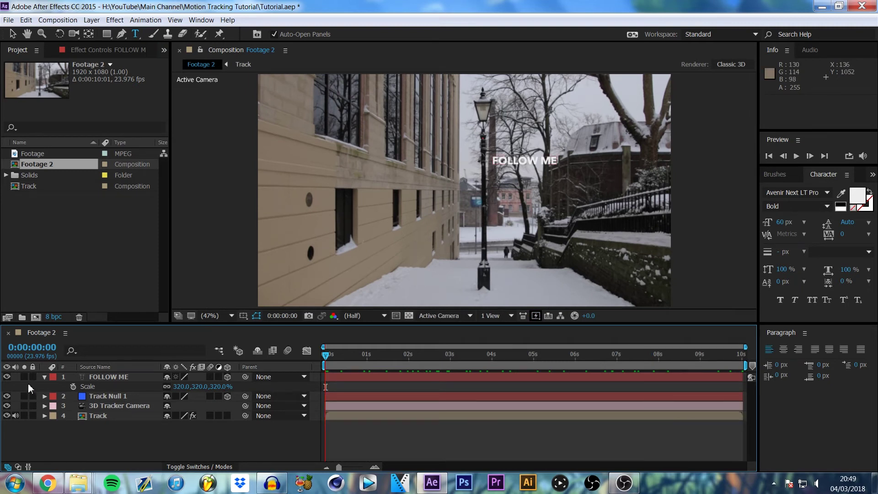
- Duplicate the FOLLOW ME text layer and move the copy straight down below the original to about 1430, 732, 7529
{"action": "left_click", "coordinate": [44, 377]}
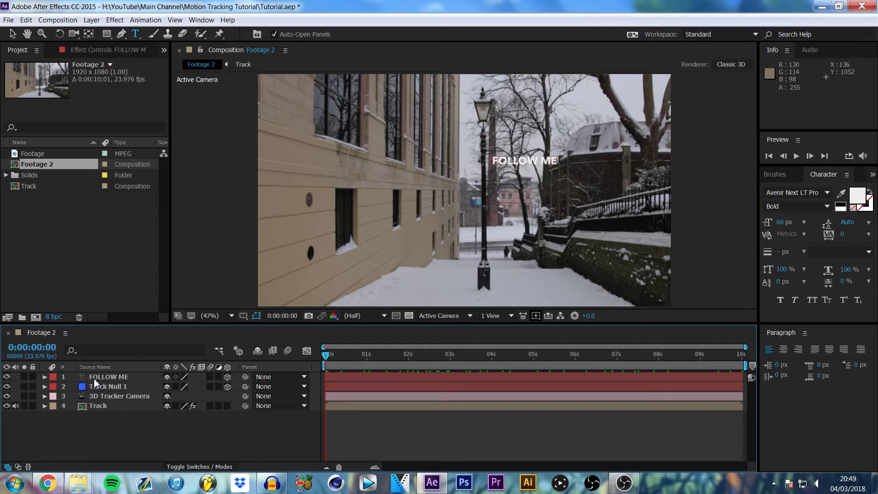
{"action": "left_click", "coordinate": [107, 376]}
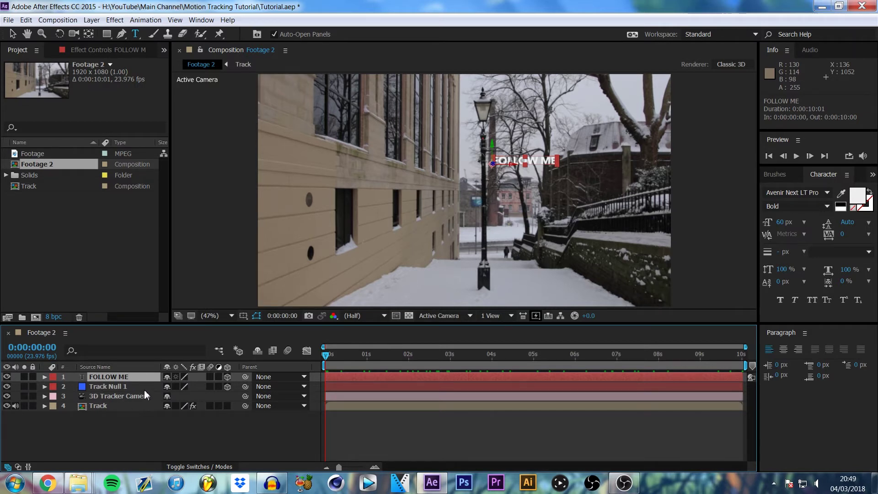
{"action": "key", "text": "ctrl+d"}
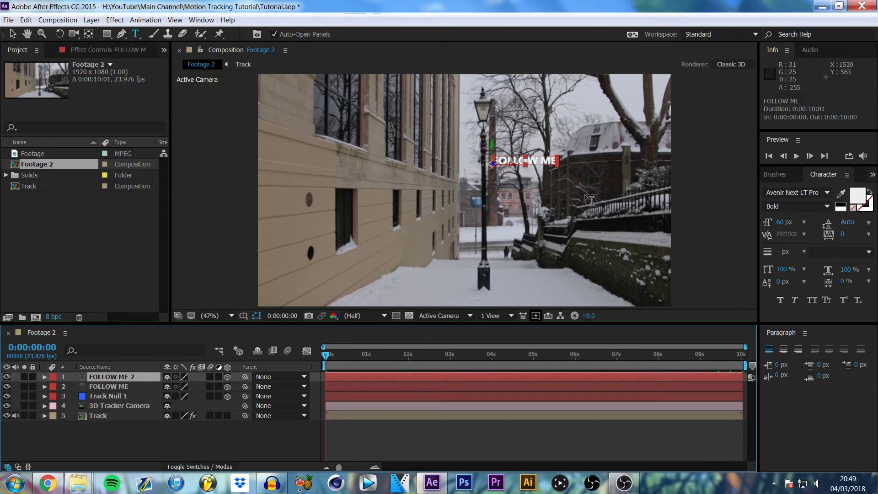
{"action": "key", "text": "v"}
{"action": "left_click_drag", "start_coordinate": [497, 155], "coordinate": [521, 291]}
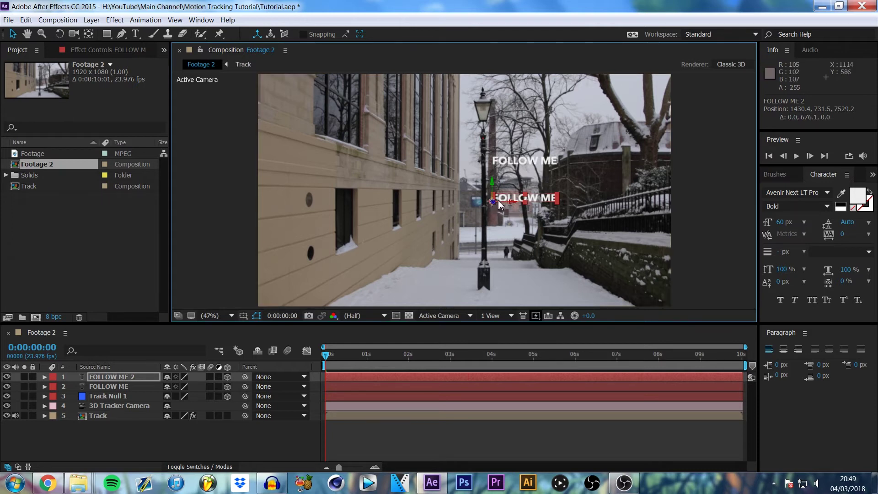
- Show the composition in two horizontal views, with the camera and the distant text layers framed in the Top view
{"action": "left_click", "coordinate": [490, 315]}
{"action": "left_click", "coordinate": [498, 341]}
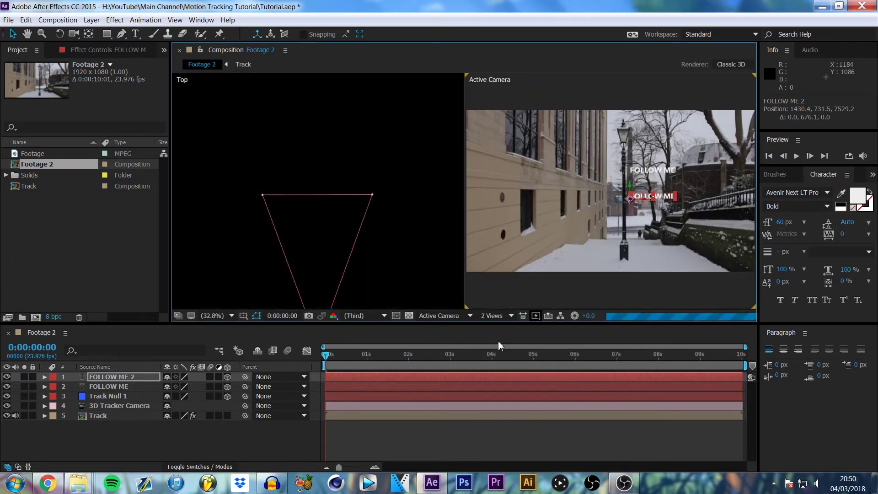
{"action": "left_click", "coordinate": [322, 149]}
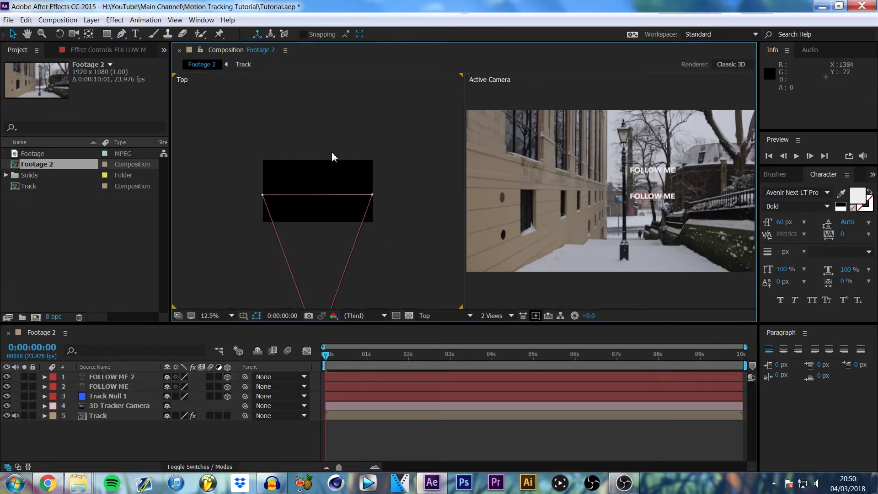
{"action": "scroll", "coordinate": [366, 149], "scroll_direction": "down", "scroll_amount": 4}
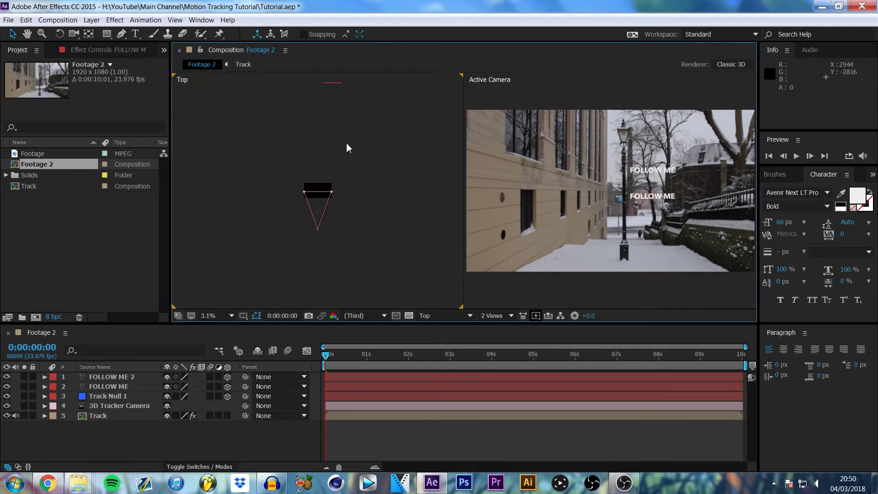
{"action": "left_click_drag", "start_coordinate": [346, 161], "coordinate": [367, 212]}
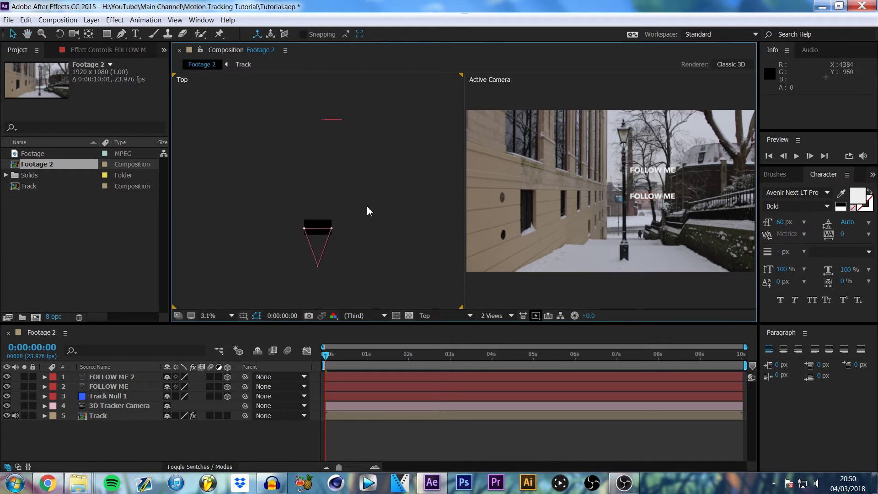
{"action": "left_click", "coordinate": [440, 316]}
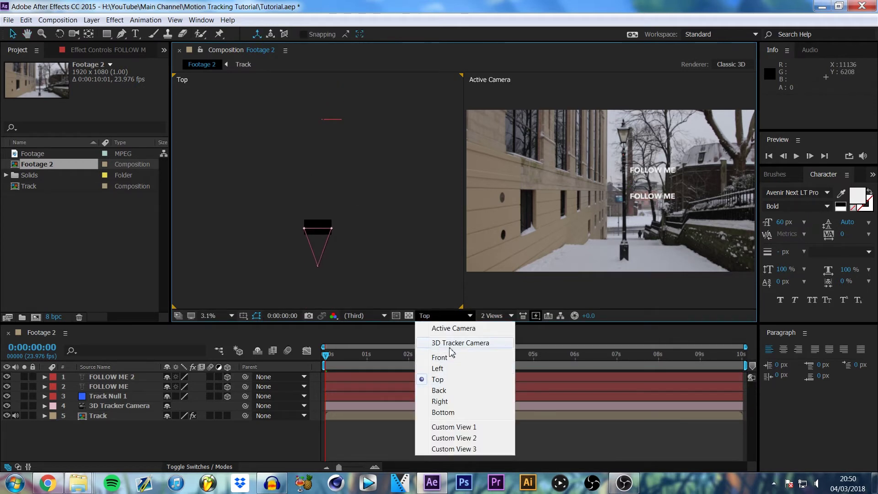
{"action": "left_click", "coordinate": [442, 318]}
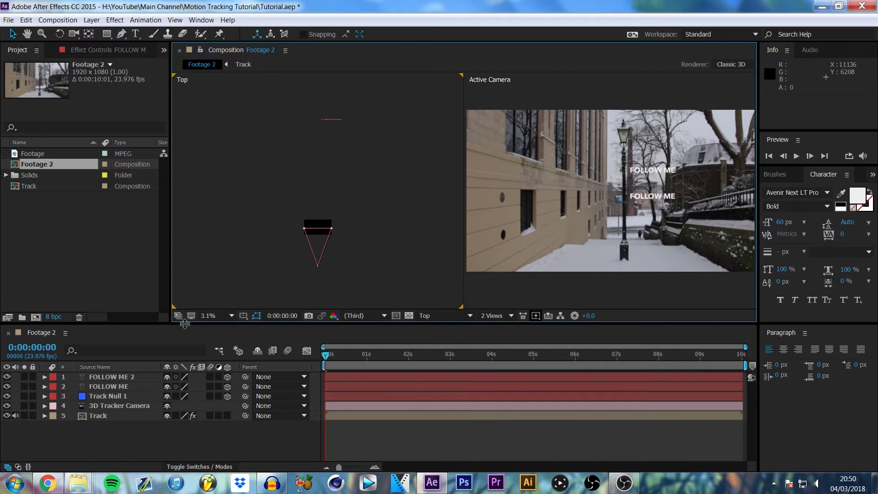
- Move the FOLLOW ME 2 layer along its depth axis toward the camera in the Top view, to a Z position of about 3993
{"action": "left_click", "coordinate": [122, 378]}
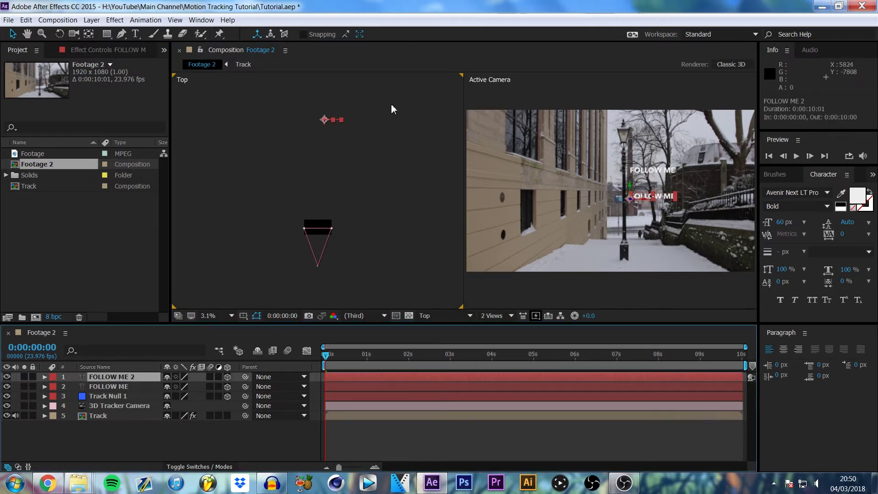
{"action": "scroll", "coordinate": [326, 133], "scroll_direction": "up", "scroll_amount": 2}
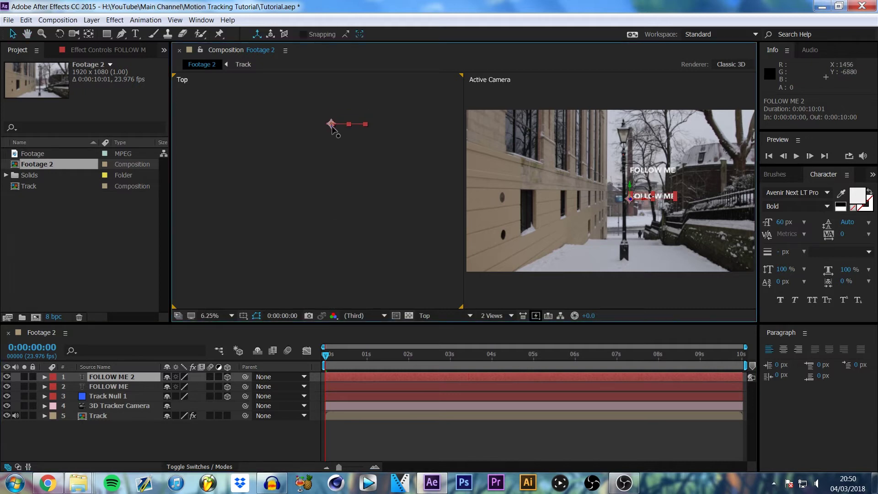
{"action": "key", "text": "Return"}
{"action": "left_click_drag", "start_coordinate": [333, 131], "coordinate": [336, 256]}
{"action": "key", "text": "space"}
{"action": "left_click_drag", "start_coordinate": [401, 217], "coordinate": [389, 189]}
{"action": "key", "text": "space"}
{"action": "scroll", "coordinate": [387, 172], "scroll_direction": "down", "scroll_amount": 1}
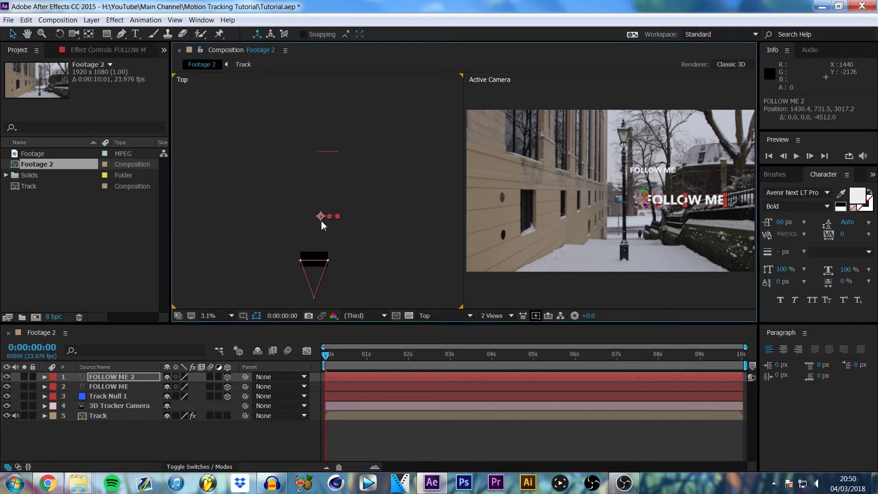
{"action": "key", "text": "period"}
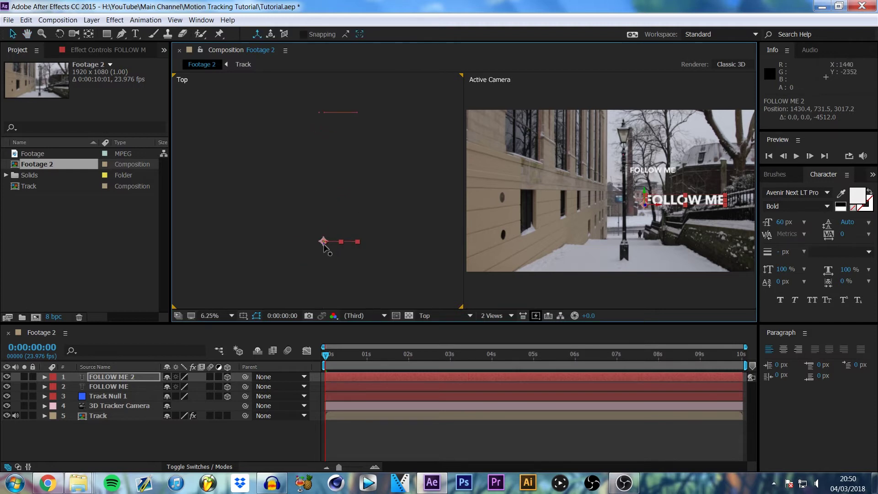
{"action": "left_click_drag", "start_coordinate": [325, 248], "coordinate": [321, 221]}
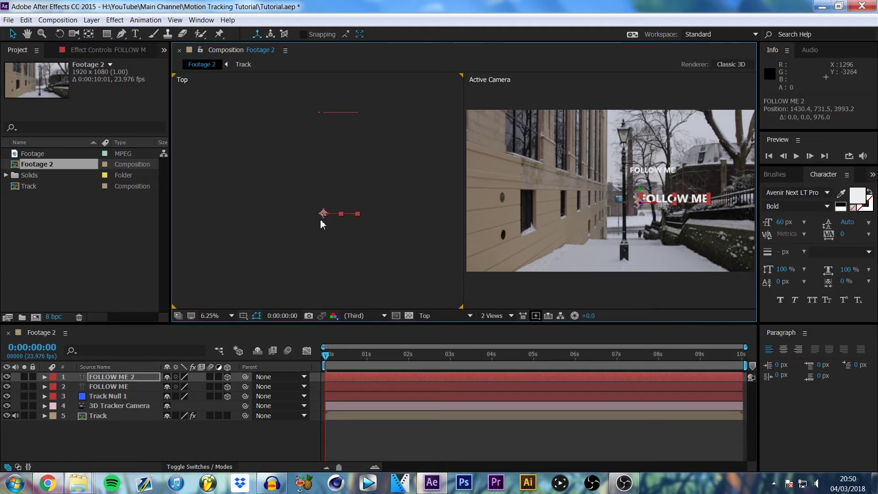
{"action": "key", "text": "comma"}
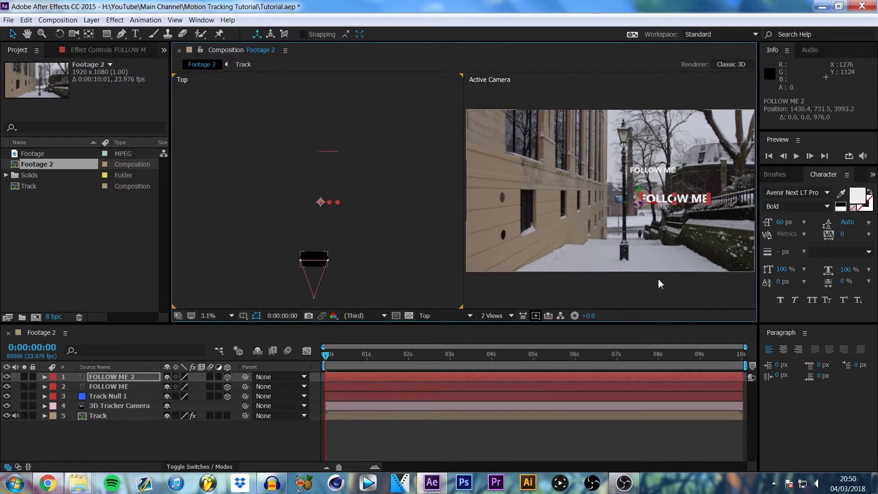
- Scrub the timeline, return to a single Active Camera view, and play the composition to check how both text lines track
{"action": "left_click_drag", "start_coordinate": [334, 363], "coordinate": [507, 358]}
{"action": "left_click", "coordinate": [510, 316]}
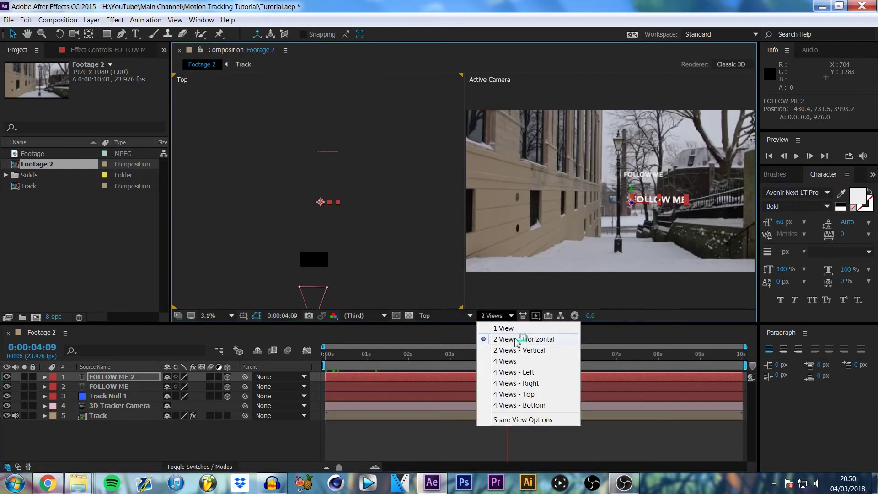
{"action": "left_click", "coordinate": [497, 330]}
{"action": "left_click_drag", "start_coordinate": [367, 355], "coordinate": [323, 358]}
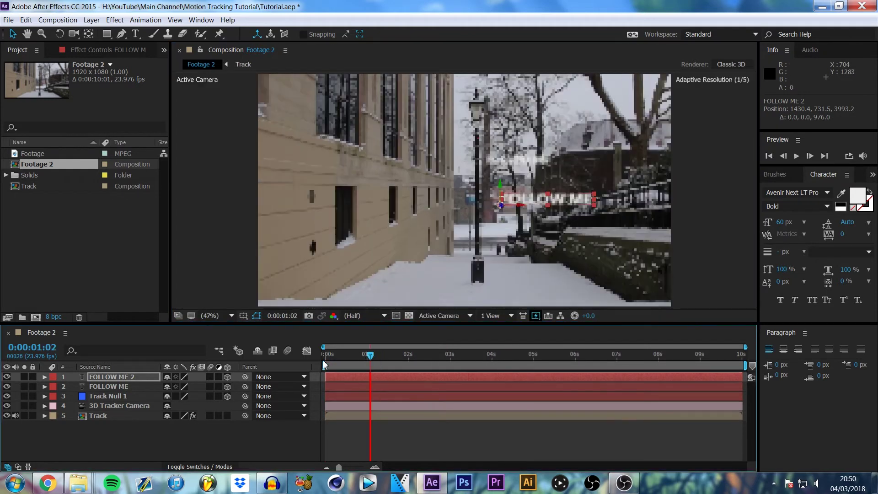
{"action": "key", "text": "space"}
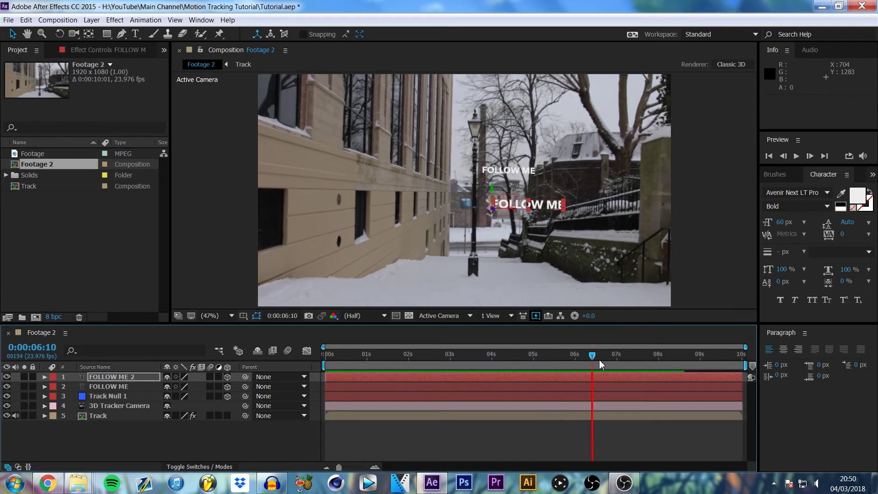
{"action": "key", "text": "space"}
{"action": "key", "text": "space"}
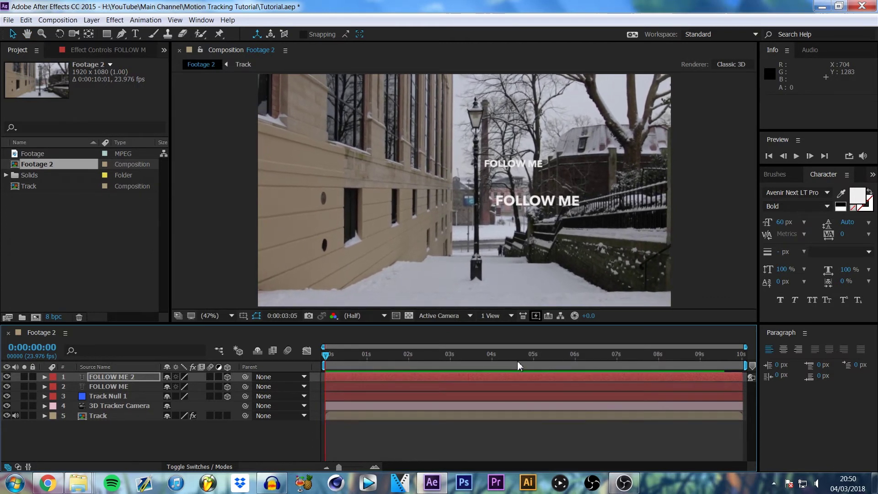
{"action": "key", "text": "space"}
- Replace the text of the FOLLOW ME 2 layer with ON INSTAGRAM
{"action": "double_click", "coordinate": [106, 376]}
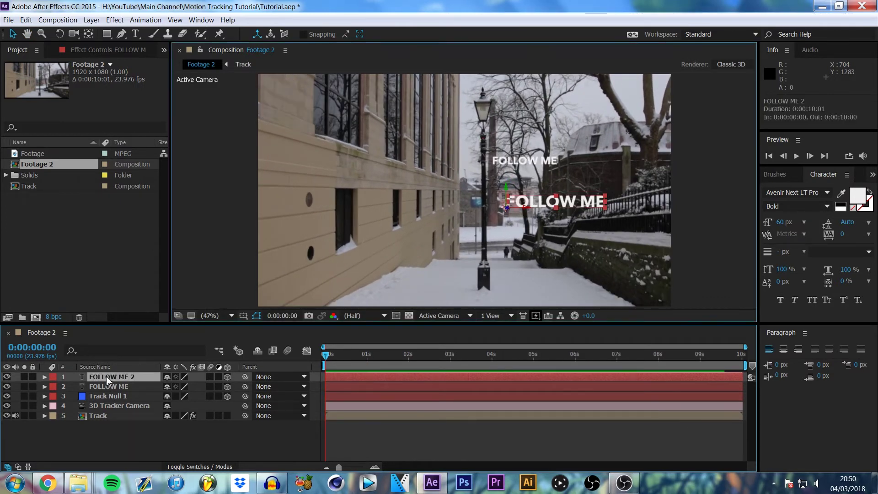
{"action": "type", "text": "ON"}
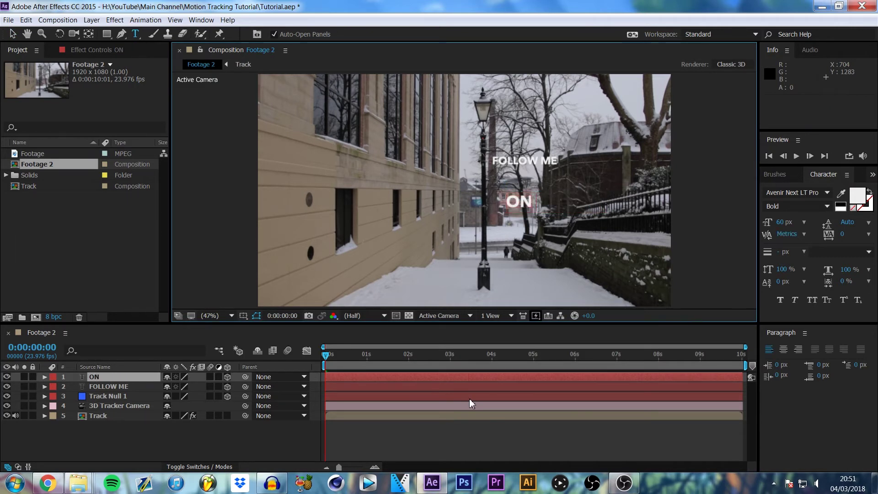
{"action": "type", "text": " INSTAGEA"}
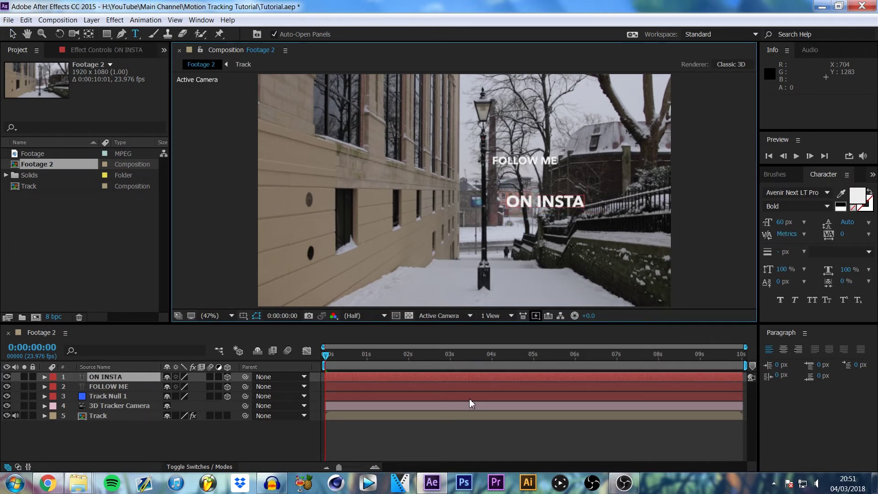
{"action": "key", "text": "BackSpace"}
{"action": "key", "text": "BackSpace"}
{"action": "type", "text": "RAM"}
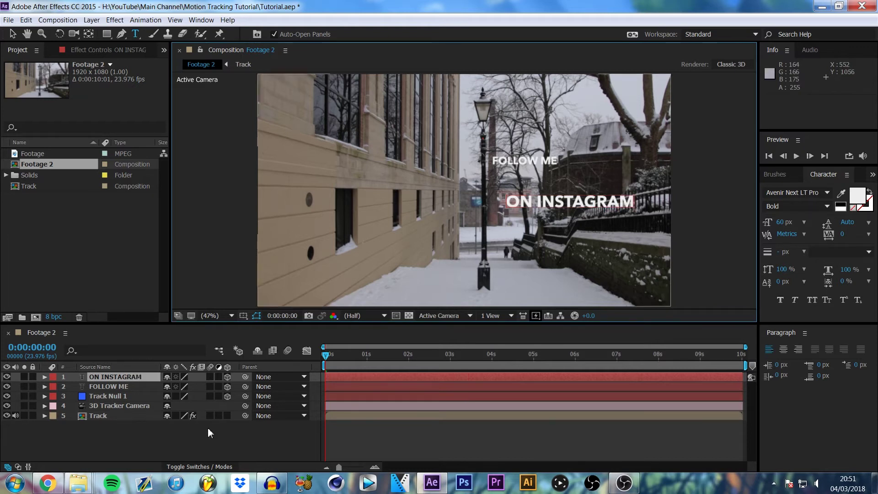
{"action": "left_click", "coordinate": [193, 446]}
- Move the ON INSTAGRAM text sideways closer to the lamp post, to an X position of about 1316
{"action": "left_click", "coordinate": [115, 376]}
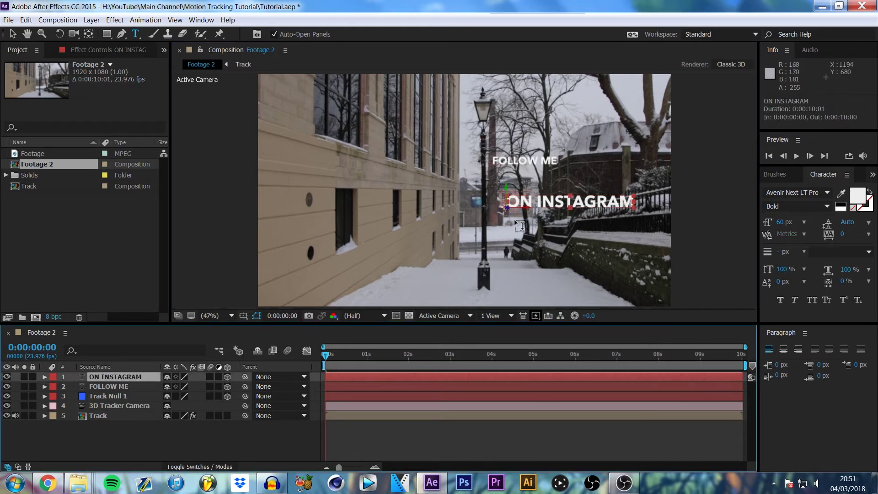
{"action": "key", "text": "v"}
{"action": "left_click_drag", "start_coordinate": [526, 207], "coordinate": [502, 212]}
{"action": "left_click", "coordinate": [256, 443]}
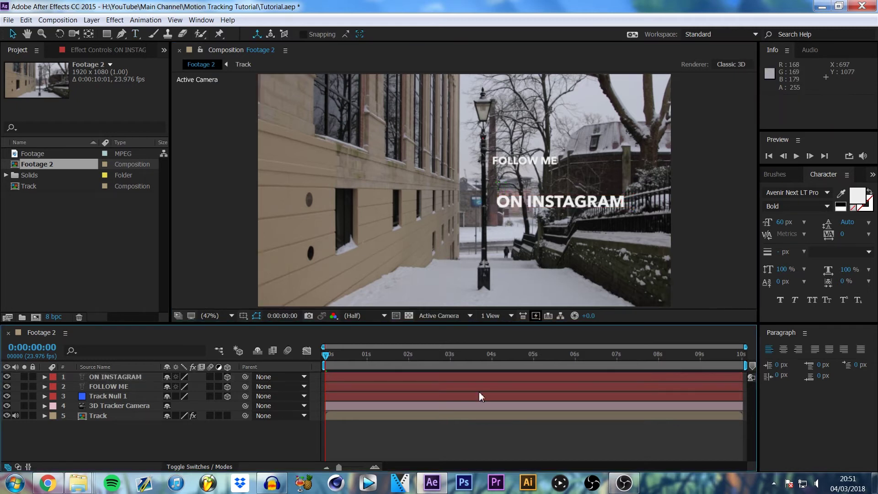
- Duplicate the ON INSTAGRAM layer and move the copy down and slightly away from the lamp post, to about 1384, 1340, 3993
{"action": "left_click", "coordinate": [103, 375]}
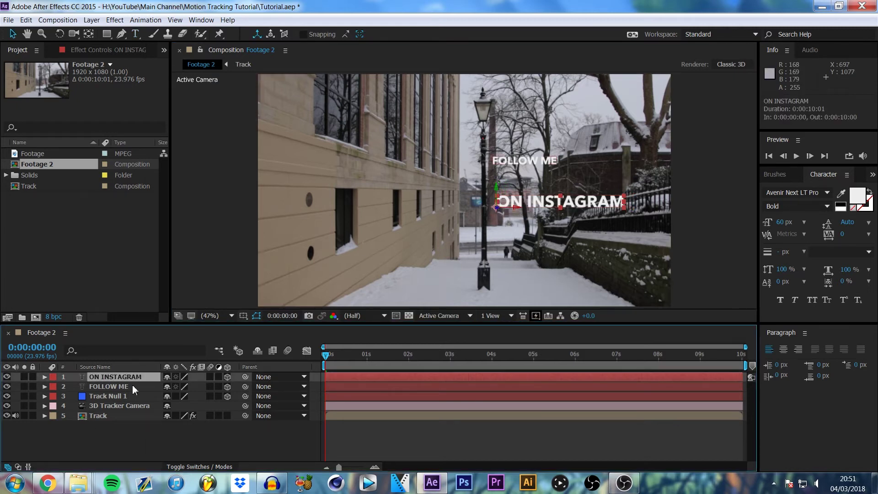
{"action": "left_click", "coordinate": [109, 386]}
{"action": "left_click", "coordinate": [110, 378]}
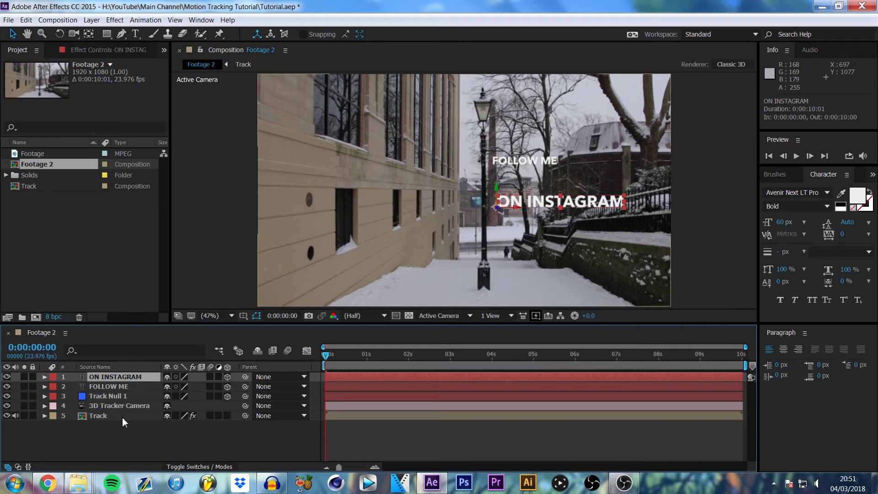
{"action": "key", "text": "ctrl+d"}
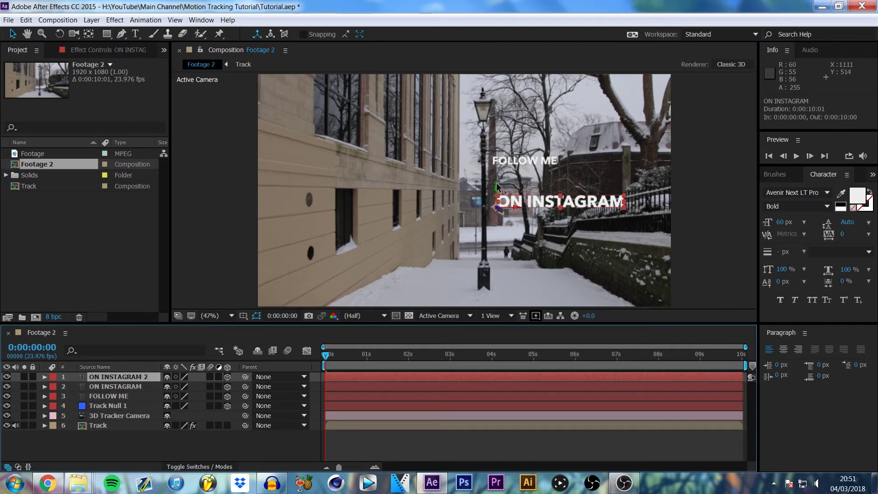
{"action": "left_click_drag", "start_coordinate": [496, 219], "coordinate": [505, 317]}
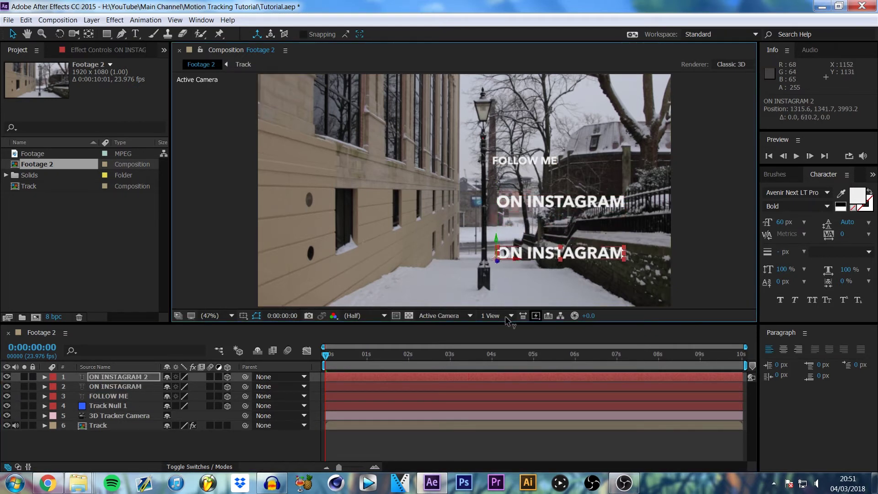
{"action": "left_click_drag", "start_coordinate": [517, 257], "coordinate": [532, 260]}
- Using two horizontal views, move the ON INSTAGRAM 2 layer toward the camera to a Z position of about 1289, and return to a single view
{"action": "left_click", "coordinate": [509, 316]}
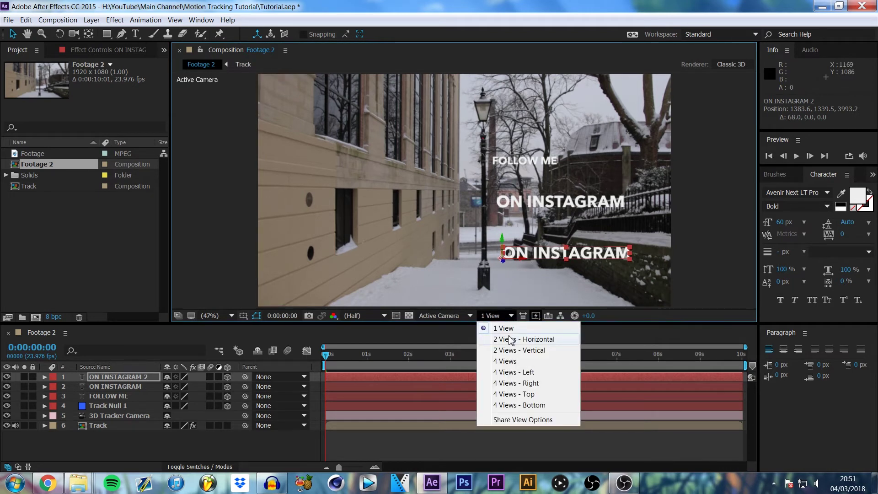
{"action": "left_click", "coordinate": [511, 339]}
{"action": "left_click", "coordinate": [122, 377]}
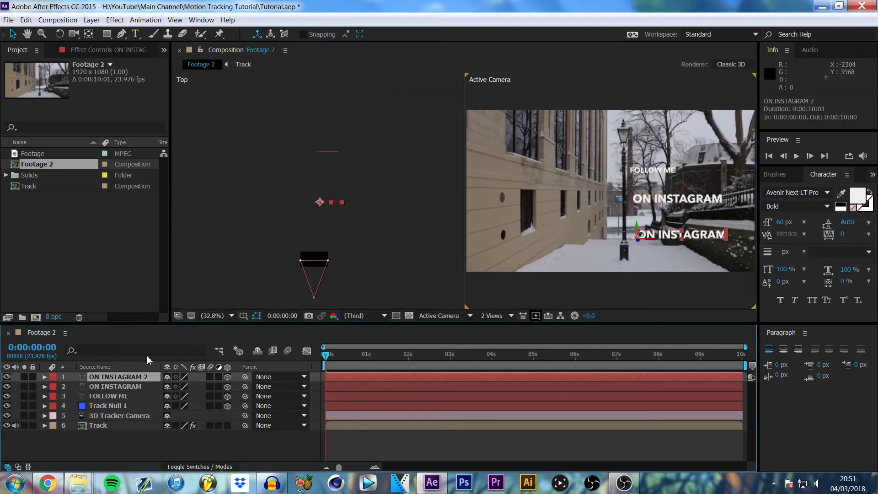
{"action": "scroll", "coordinate": [319, 201], "scroll_direction": "up", "scroll_amount": 1}
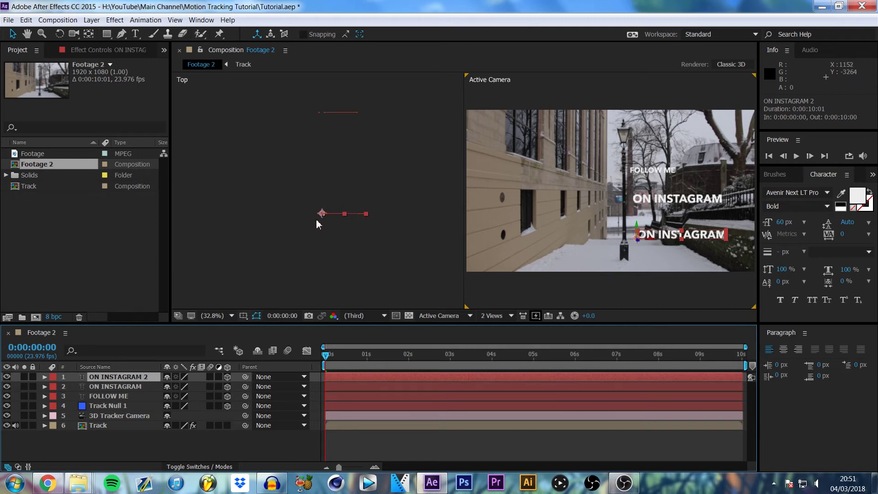
{"action": "left_click_drag", "start_coordinate": [323, 220], "coordinate": [322, 298]}
{"action": "scroll", "coordinate": [348, 253], "scroll_direction": "down", "scroll_amount": 1}
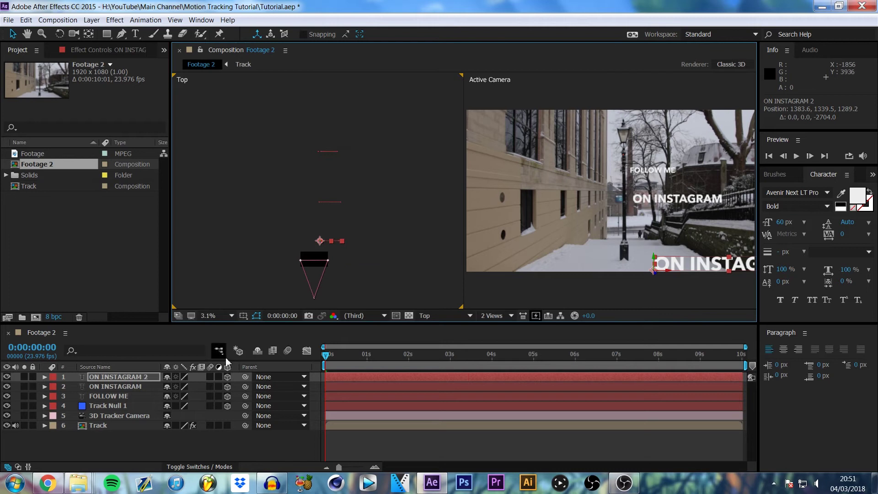
{"action": "left_click", "coordinate": [139, 449]}
{"action": "left_click", "coordinate": [495, 316]}
{"action": "left_click", "coordinate": [498, 329]}
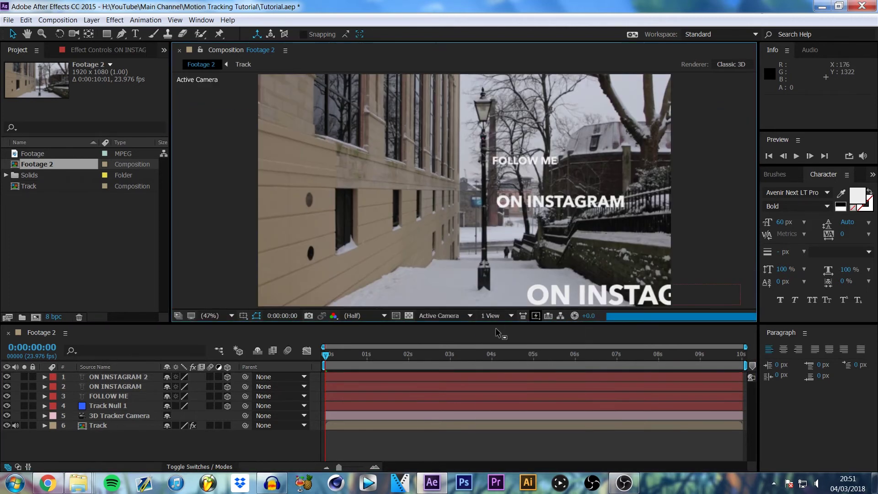
- Replace the text of the ON INSTAGRAM 2 layer with the creator's Instagram handle
{"action": "double_click", "coordinate": [98, 381]}
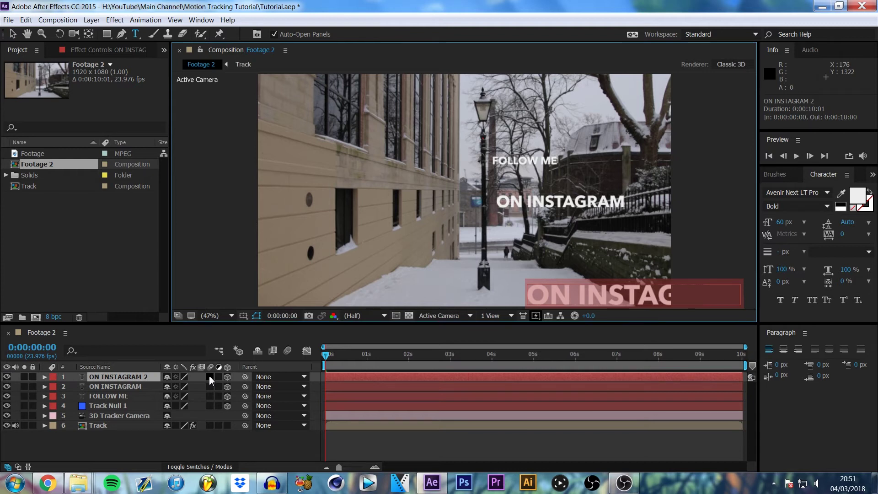
{"action": "type", "text": "@"}
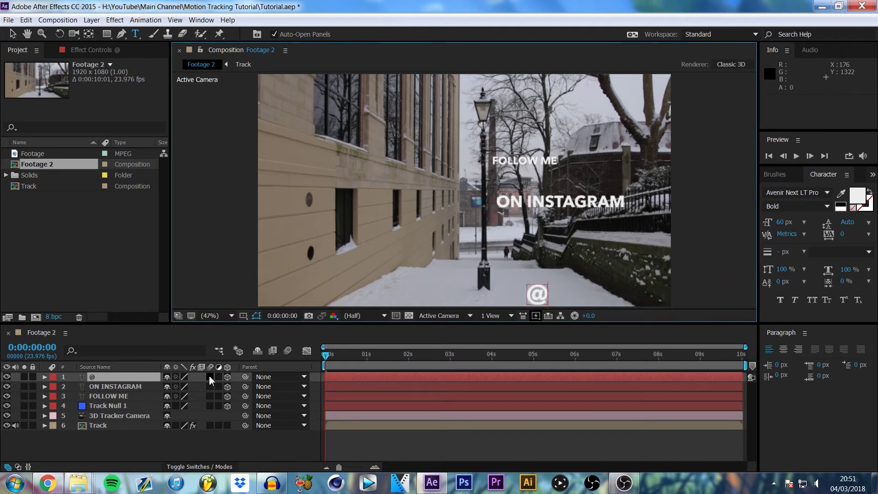
{"action": "type", "text": "Josh"}
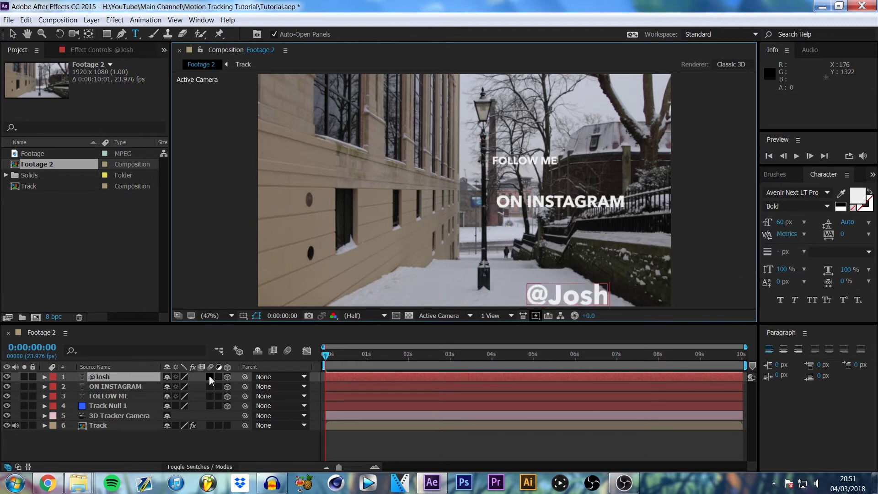
{"action": "type", "text": "KFilm"}
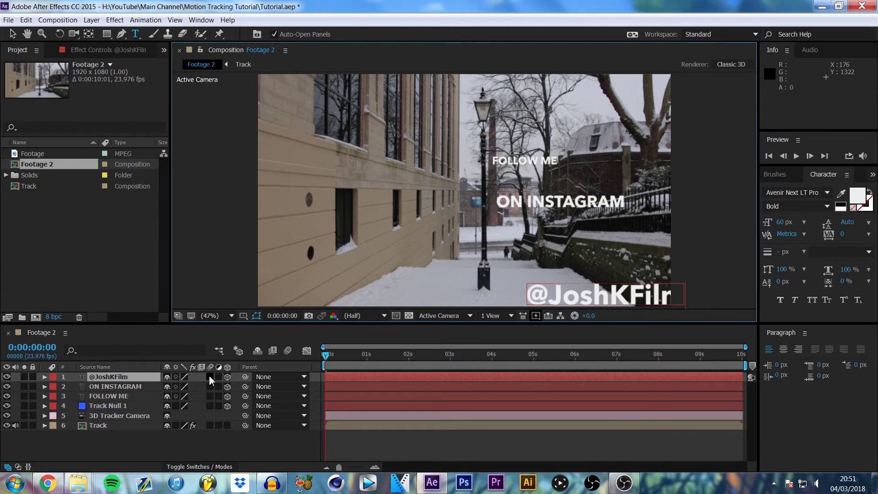
{"action": "left_click", "coordinate": [167, 446]}
- Move the Instagram handle text up and closer to the lamp post, to a position of about 1224, 1078, 1289
{"action": "left_click", "coordinate": [128, 378]}
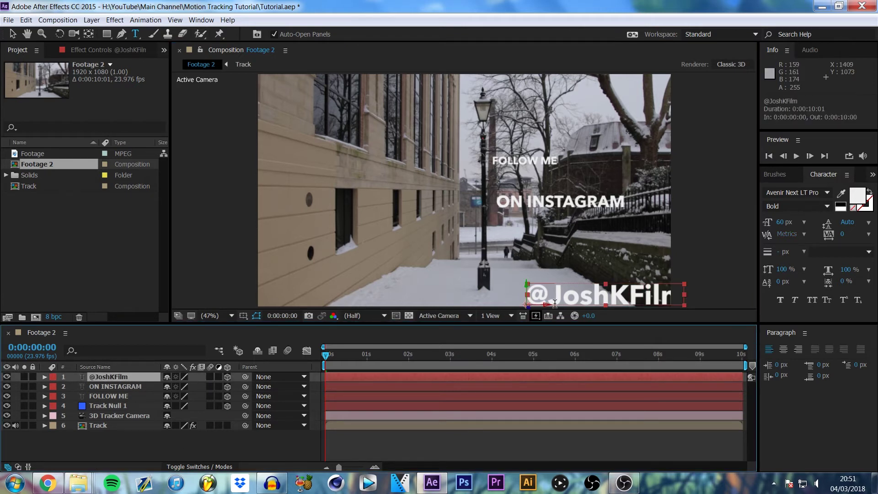
{"action": "key", "text": "v"}
{"action": "left_click_drag", "start_coordinate": [527, 287], "coordinate": [524, 267]}
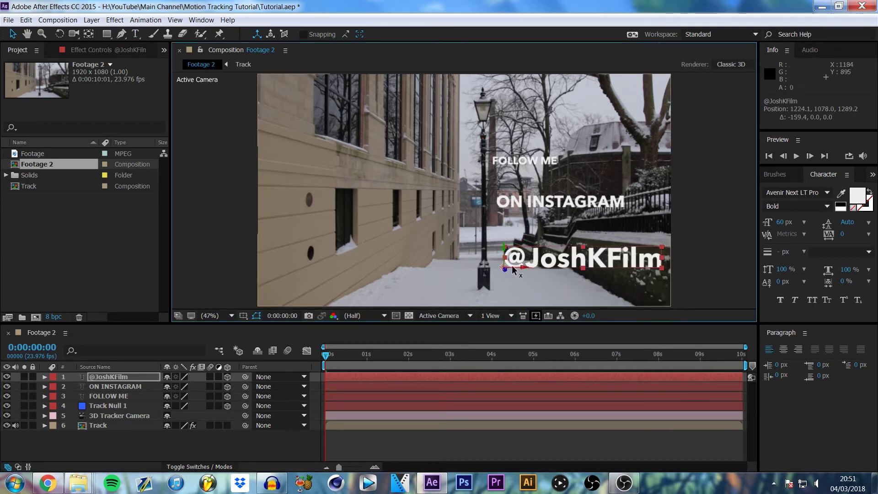
{"action": "left_click", "coordinate": [248, 450]}
- Scrub back and forth through the composition to check the three tracked text lines, ending at 0:00:05:16
{"action": "left_click_drag", "start_coordinate": [341, 356], "coordinate": [559, 398]}
{"action": "left_click_drag", "start_coordinate": [479, 401], "coordinate": [262, 383]}
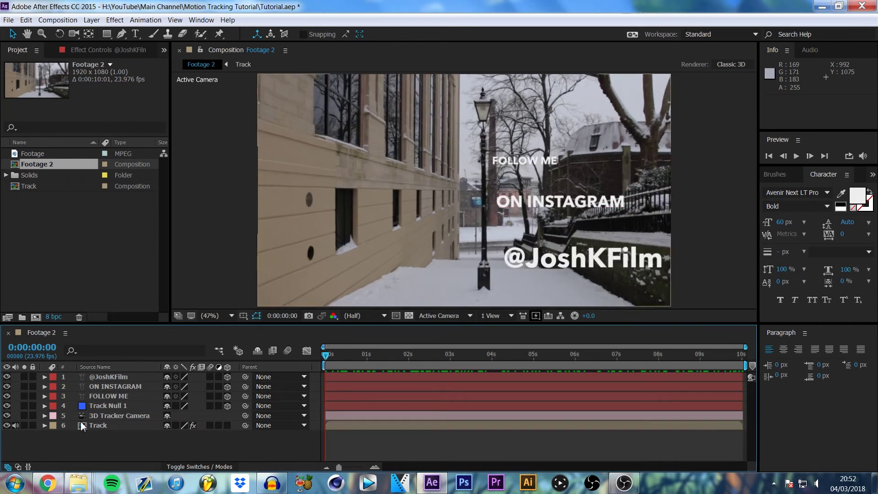
{"action": "left_click_drag", "start_coordinate": [333, 356], "coordinate": [877, 361]}
{"action": "left_click_drag", "start_coordinate": [738, 360], "coordinate": [236, 396]}
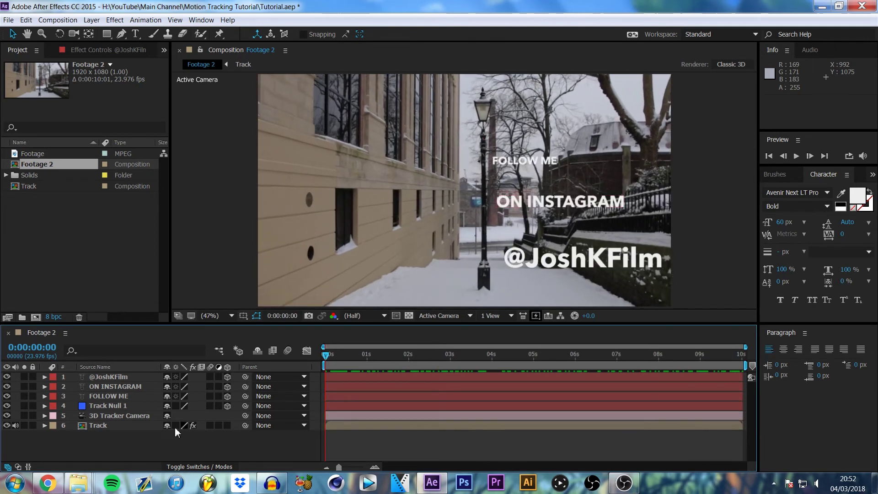
{"action": "left_click_drag", "start_coordinate": [351, 356], "coordinate": [562, 361]}
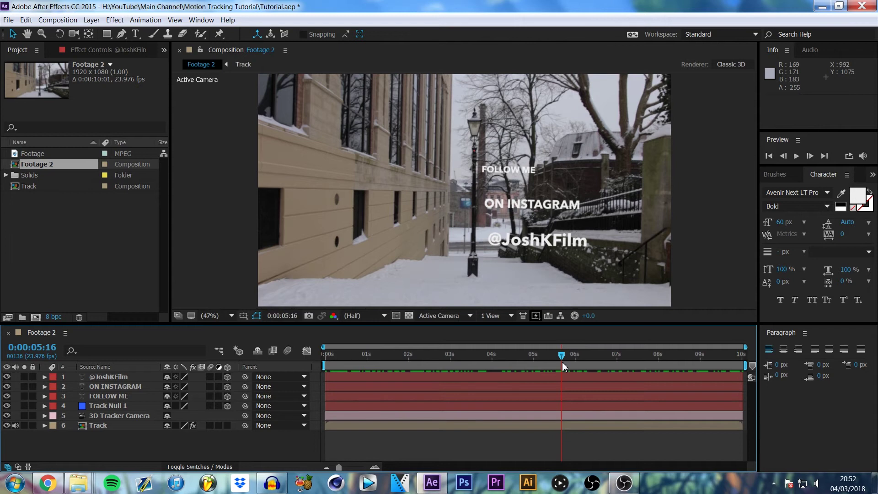
- Import the Insta Logo PNG from the Motion Tracking Tutorial folder under Main Channel on the YouTube (H:) drive
{"action": "left_click", "coordinate": [110, 387]}
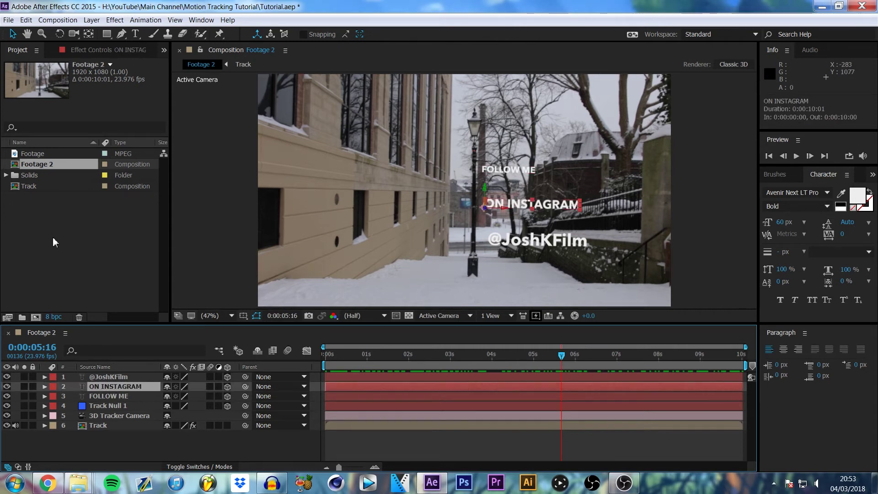
{"action": "left_click", "coordinate": [13, 241]}
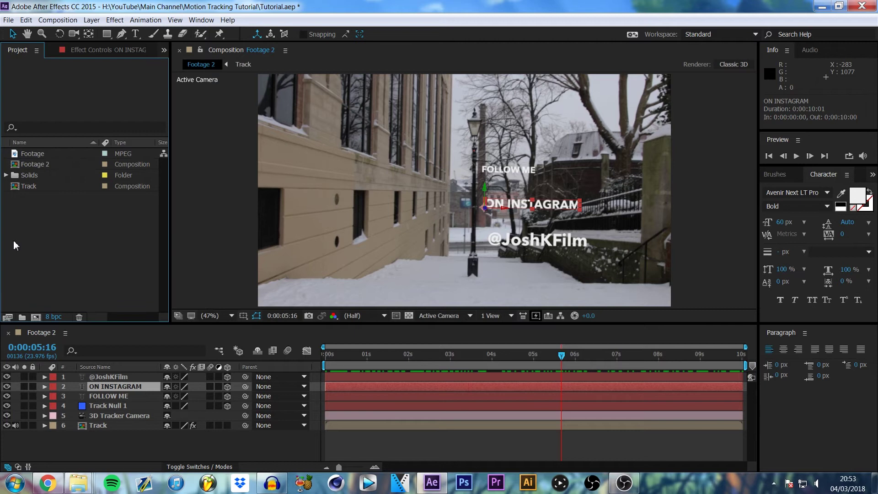
{"action": "double_click", "coordinate": [48, 219]}
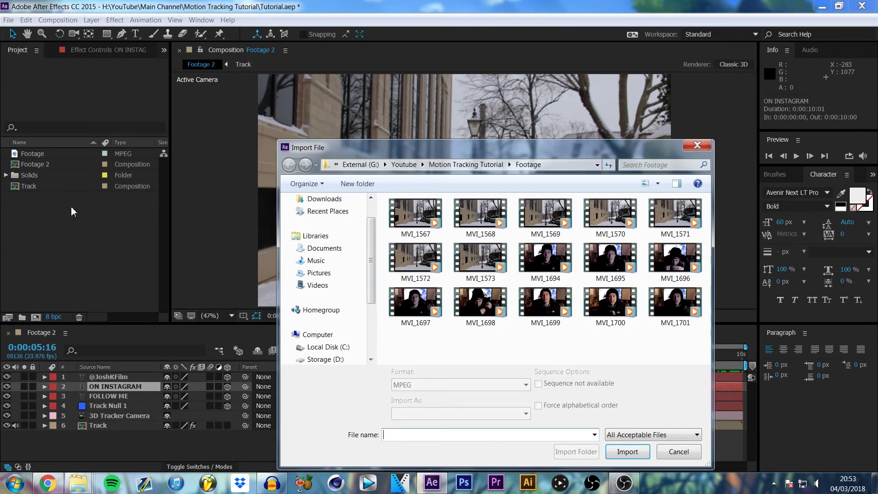
{"action": "left_click", "coordinate": [474, 164]}
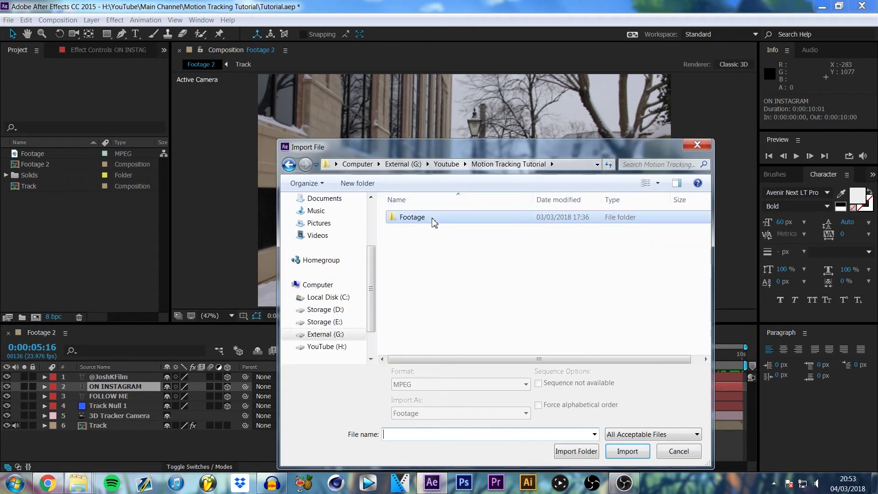
{"action": "left_click", "coordinate": [327, 346]}
{"action": "double_click", "coordinate": [416, 247]}
{"action": "double_click", "coordinate": [414, 229]}
{"action": "left_click", "coordinate": [427, 280]}
{"action": "double_click", "coordinate": [427, 280]}
{"action": "scroll", "coordinate": [428, 284], "scroll_direction": "down", "scroll_amount": 2}
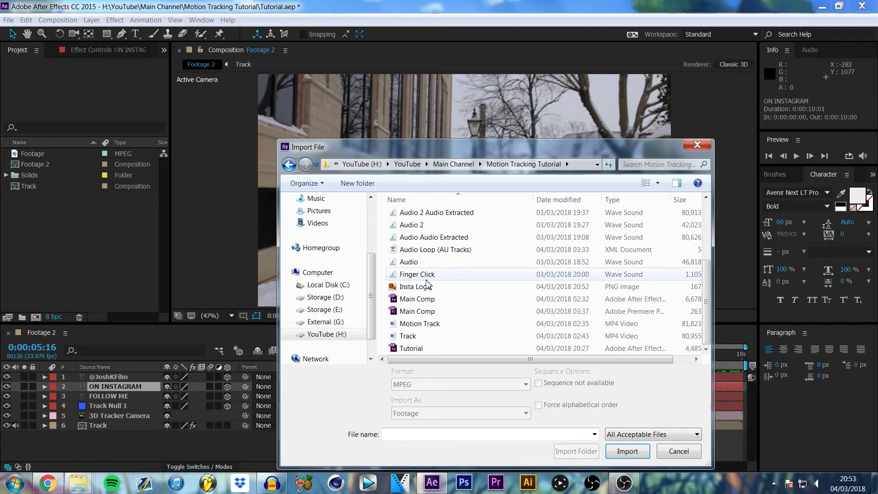
{"action": "left_click", "coordinate": [428, 285]}
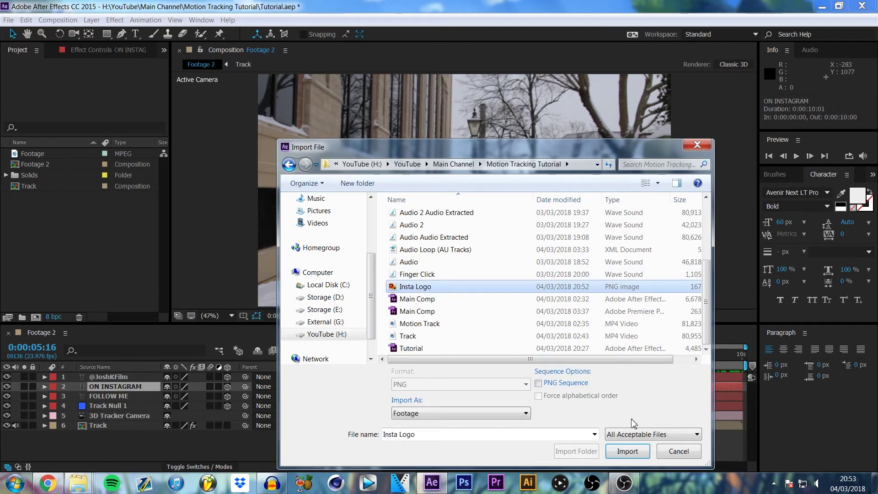
{"action": "left_click", "coordinate": [628, 452]}
- Add Insta Logo.png to the Footage 2 composition directly above the ON INSTAGRAM layer and make it a 3D layer
{"action": "left_click_drag", "start_coordinate": [48, 173], "coordinate": [120, 387]}
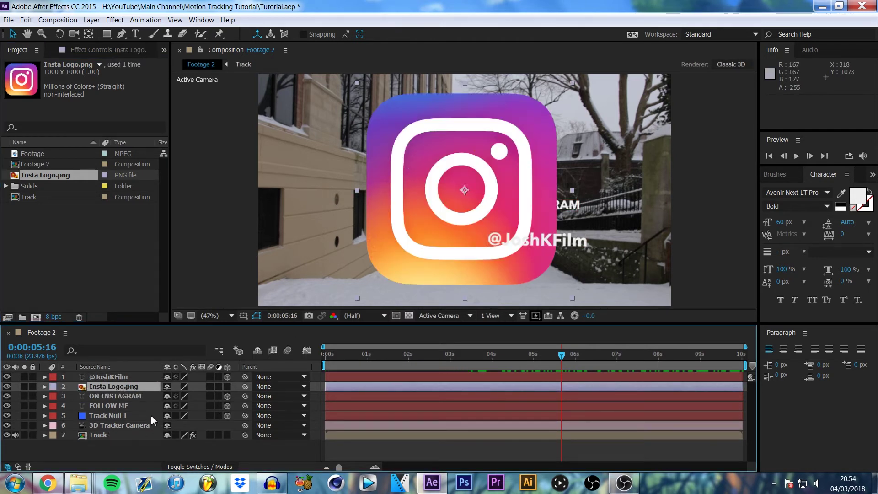
{"action": "left_click", "coordinate": [227, 386]}
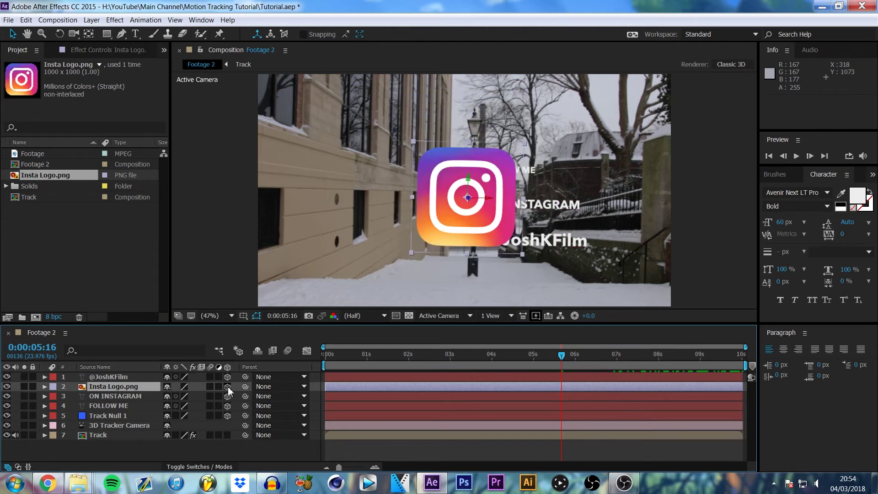
- Copy the Position value of the ON INSTAGRAM layer and paste it onto the Insta Logo.png layer
{"action": "left_click", "coordinate": [132, 396]}
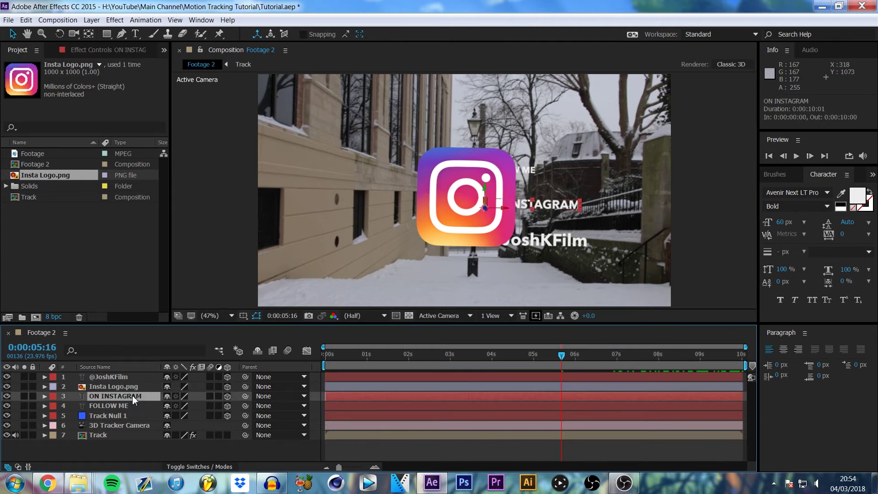
{"action": "key", "text": "p"}
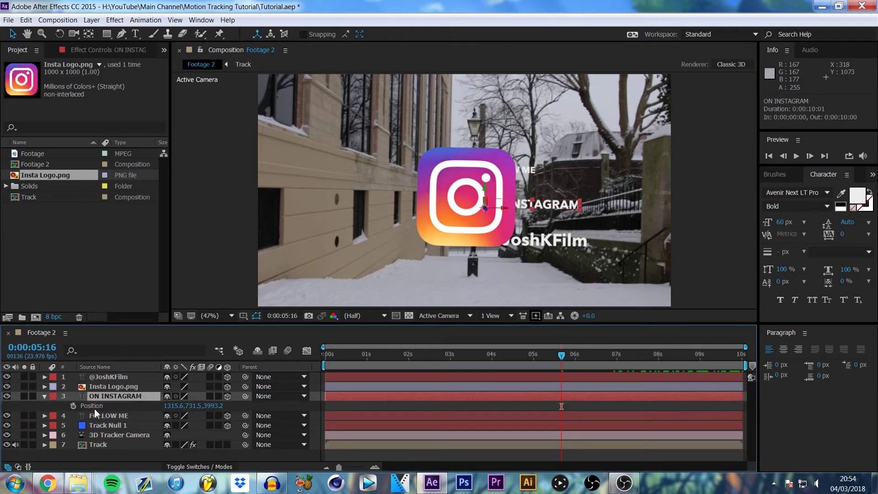
{"action": "key", "text": "Return"}
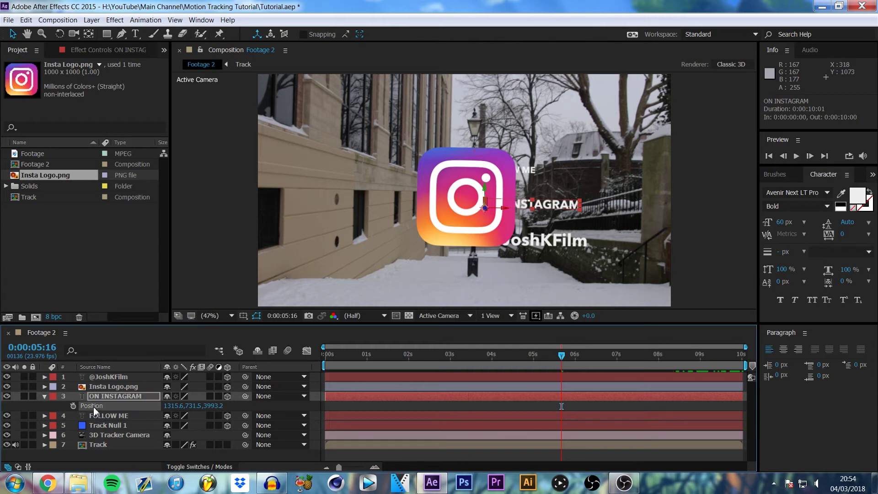
{"action": "left_click", "coordinate": [105, 387]}
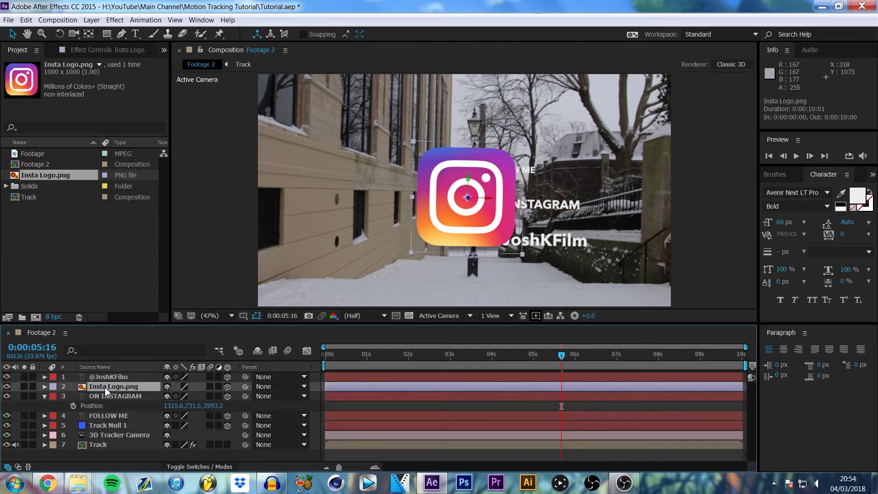
{"action": "key", "text": "ctrl+v"}
- At 0:00:04:16, move the Instagram logo sideways away from the lamp post to an X position of about 1983
{"action": "left_click_drag", "start_coordinate": [562, 354], "coordinate": [521, 354]}
{"action": "left_click", "coordinate": [120, 388]}
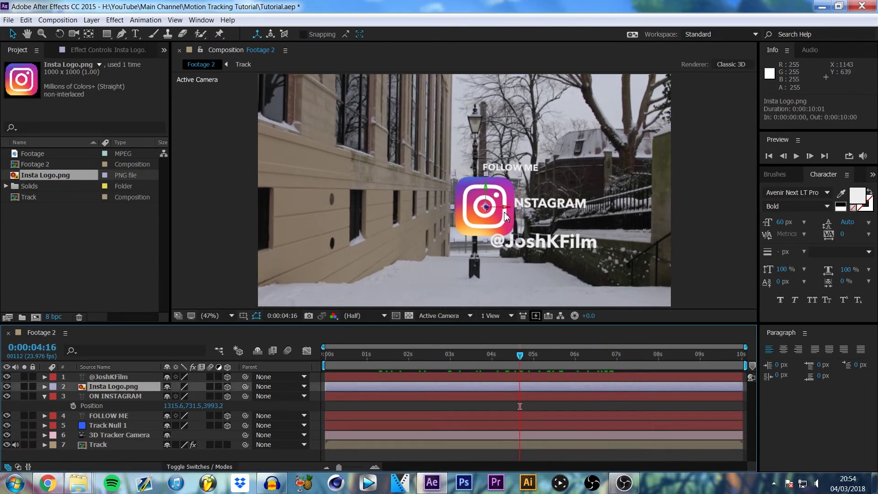
{"action": "left_click_drag", "start_coordinate": [504, 208], "coordinate": [648, 209]}
- Scale the Instagram logo down to 71% and raise it slightly to a Y position of about 674
{"action": "key", "text": "s"}
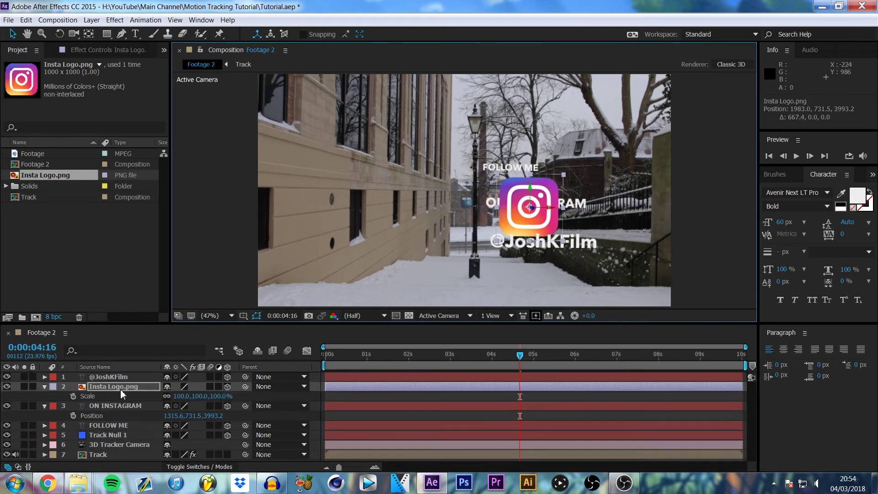
{"action": "mouse_move", "coordinate": [186, 397]}
{"action": "left_mouse_down"}
{"action": "mouse_move", "coordinate": [151, 396]}
{"action": "mouse_move", "coordinate": [184, 396]}
{"action": "mouse_move", "coordinate": [160, 396]}
{"action": "mouse_move", "coordinate": [169, 395]}
{"action": "left_mouse_up"}
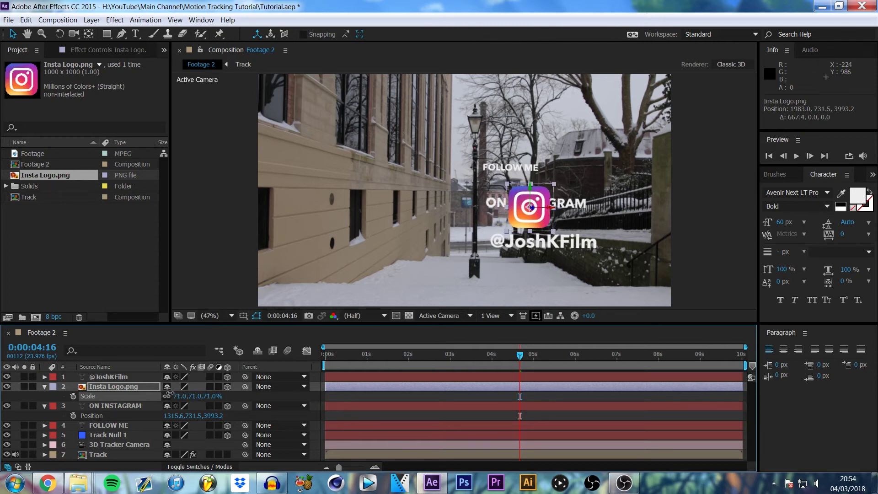
{"action": "left_click_drag", "start_coordinate": [530, 186], "coordinate": [531, 179]}
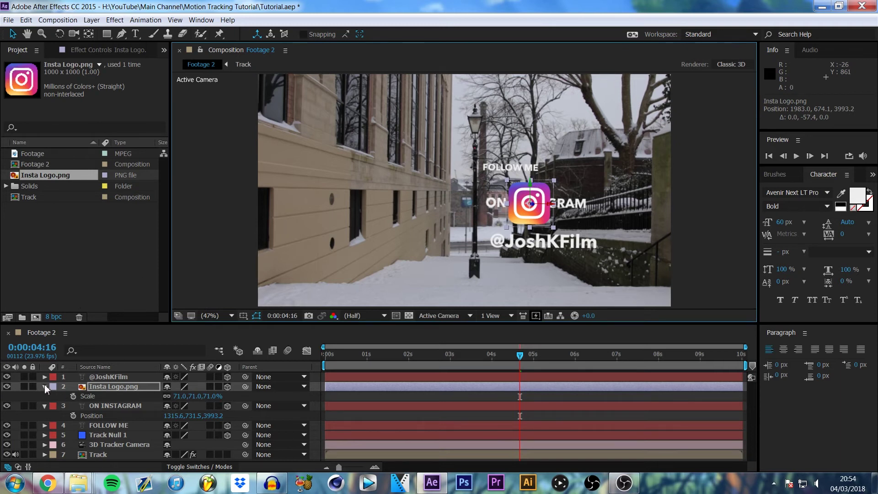
- Collapse the properties of the logo and ON INSTAGRAM layers, and hide the ON INSTAGRAM layer
{"action": "left_click", "coordinate": [45, 387]}
{"action": "left_click", "coordinate": [44, 396]}
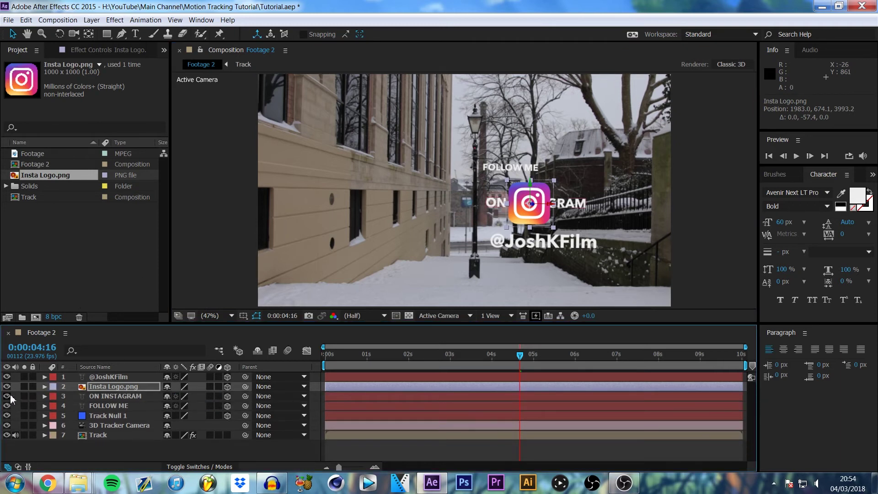
{"action": "left_click", "coordinate": [7, 396]}
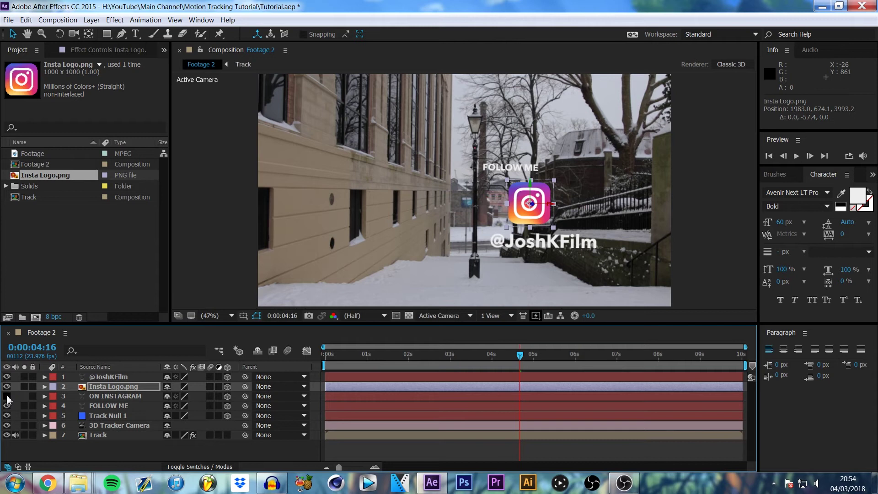
{"action": "left_click", "coordinate": [205, 455]}
- Preview the composition to check how the logo and text follow the tracked camera, and return to the start
{"action": "left_click_drag", "start_coordinate": [517, 363], "coordinate": [475, 361]}
{"action": "key", "text": "space"}
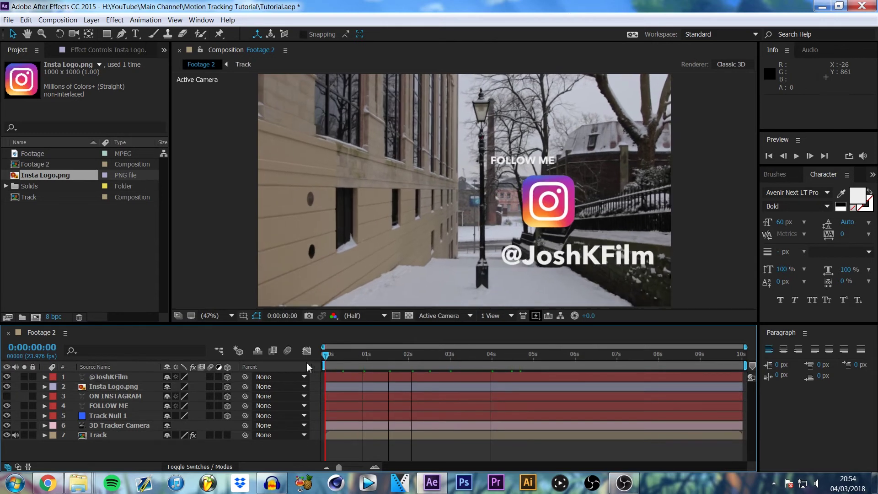
{"action": "left_click_drag", "start_coordinate": [634, 347], "coordinate": [273, 386]}
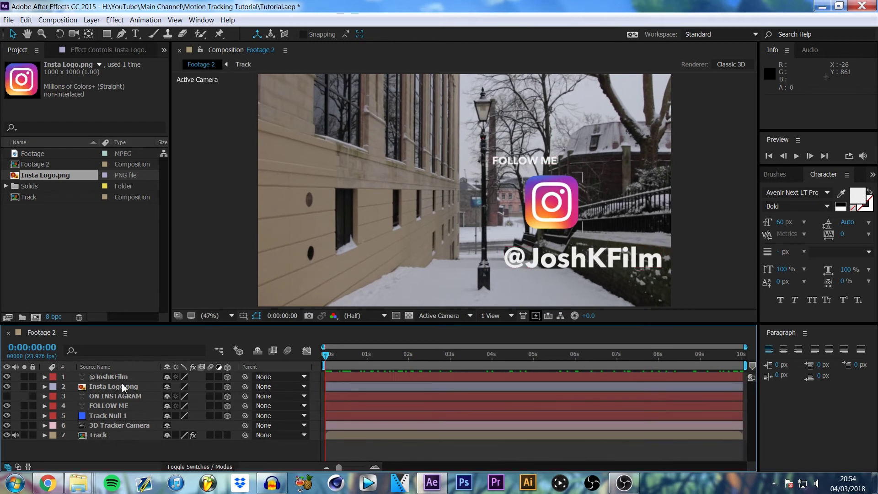
- Select the FOLLOW ME text layer and bring up Effects & Presets
{"action": "left_click", "coordinate": [120, 407]}
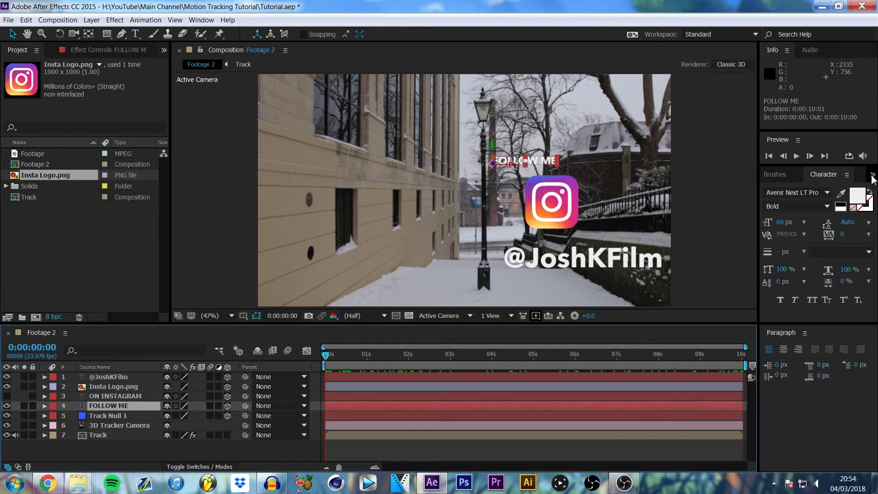
{"action": "left_click", "coordinate": [115, 396]}
{"action": "left_click", "coordinate": [109, 377]}
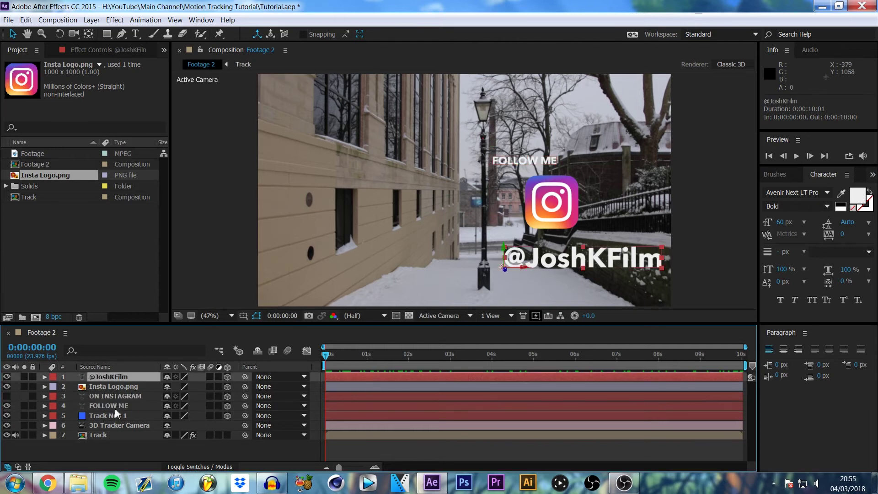
{"action": "left_click", "coordinate": [115, 406]}
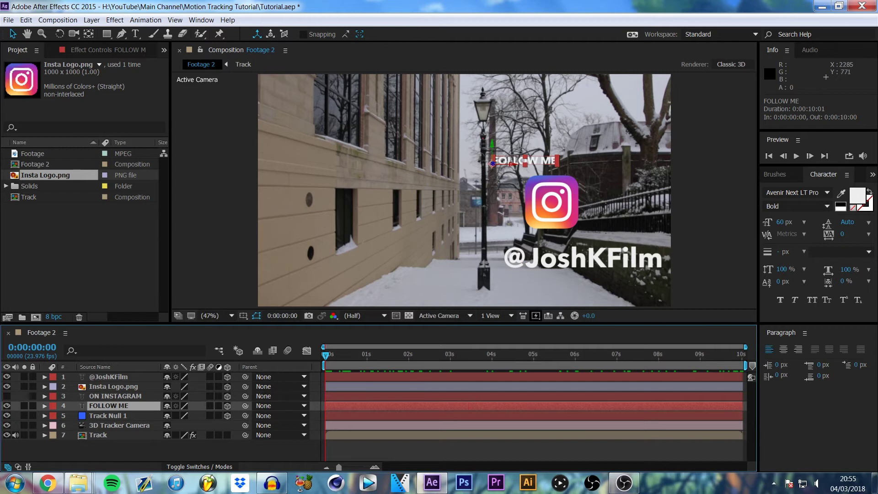
{"action": "left_click", "coordinate": [874, 174]}
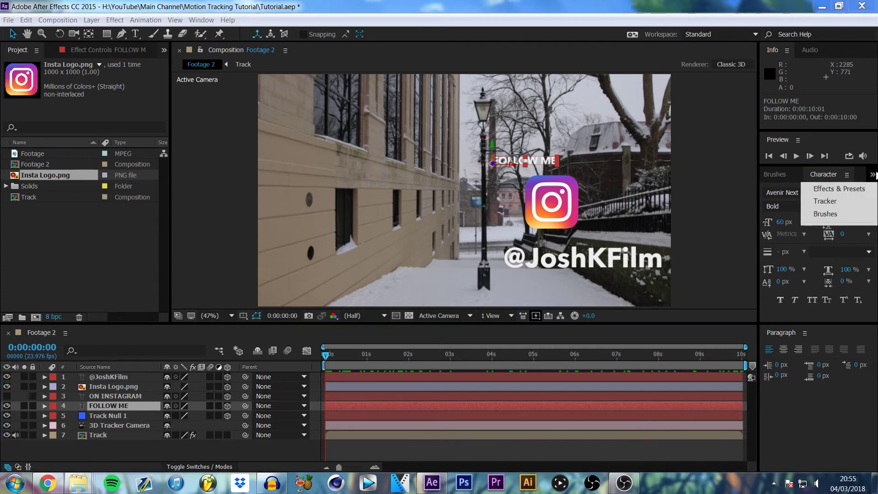
{"action": "left_click", "coordinate": [835, 186]}
{"action": "left_click", "coordinate": [870, 190]}
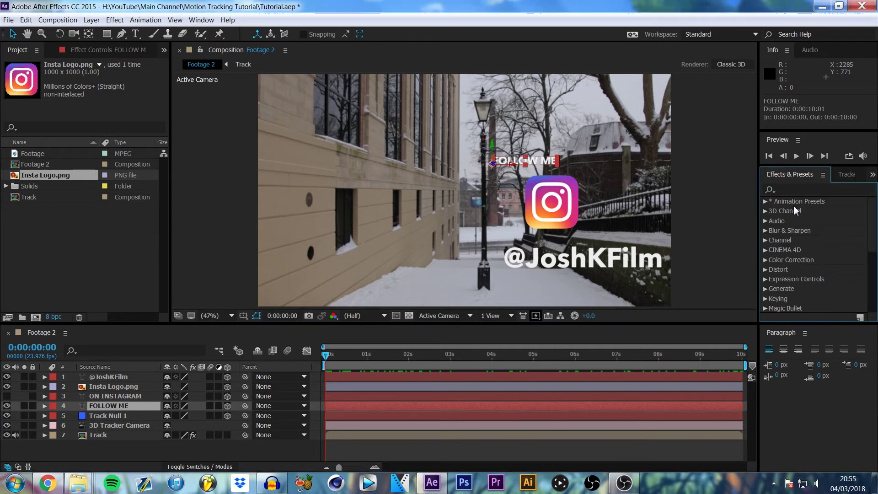
- Expand the Animation Presets down to the Text presets and browse the entrance animations
{"action": "left_click", "coordinate": [766, 202]}
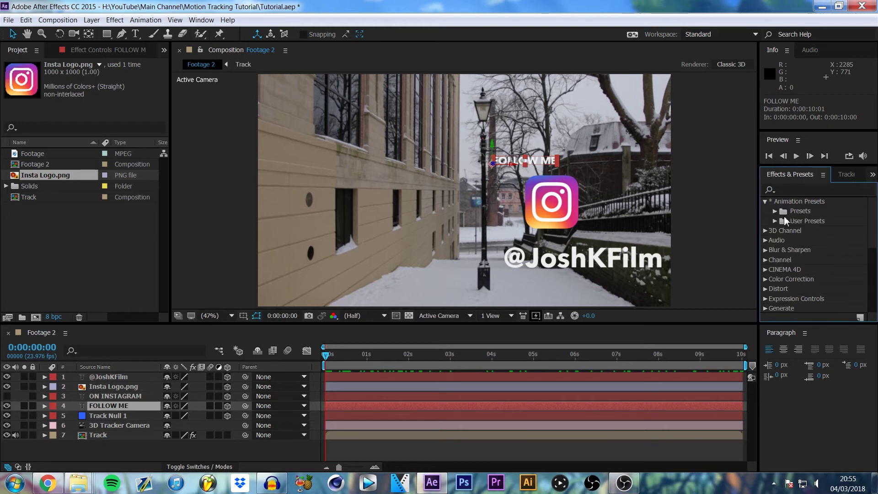
{"action": "left_click", "coordinate": [775, 211]}
{"action": "scroll", "coordinate": [806, 235], "scroll_direction": "down", "scroll_amount": 3}
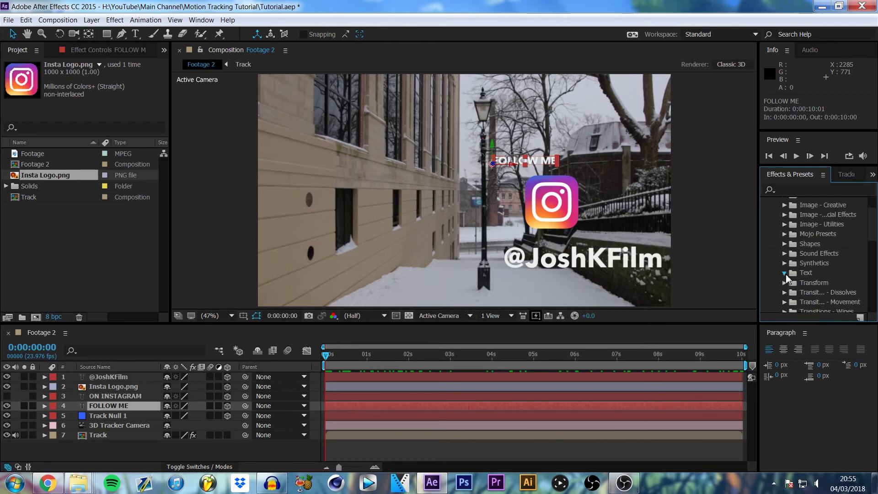
{"action": "left_click", "coordinate": [785, 273]}
{"action": "left_click", "coordinate": [794, 222]}
{"action": "scroll", "coordinate": [828, 262], "scroll_direction": "down", "scroll_amount": 5}
{"action": "scroll", "coordinate": [812, 268], "scroll_direction": "down", "scroll_amount": 4}
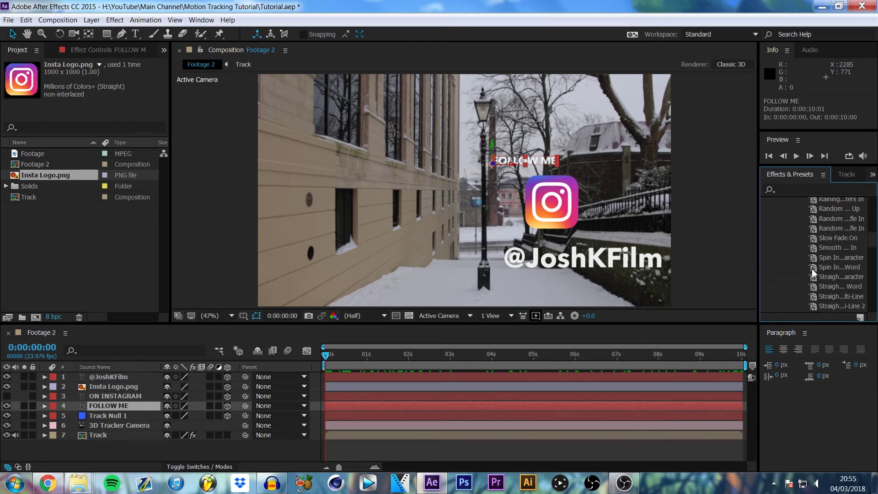
- Widen the preset list, apply the Slow Fade On preset to FOLLOW ME at 0:00:00:00, and check the fade
{"action": "left_click_drag", "start_coordinate": [759, 247], "coordinate": [709, 247]}
{"action": "scroll", "coordinate": [773, 264], "scroll_direction": "up", "scroll_amount": 2}
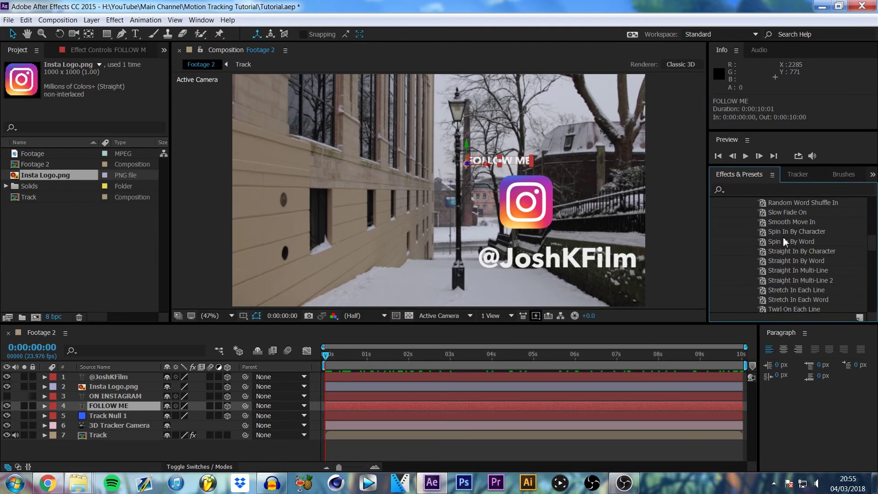
{"action": "double_click", "coordinate": [787, 212]}
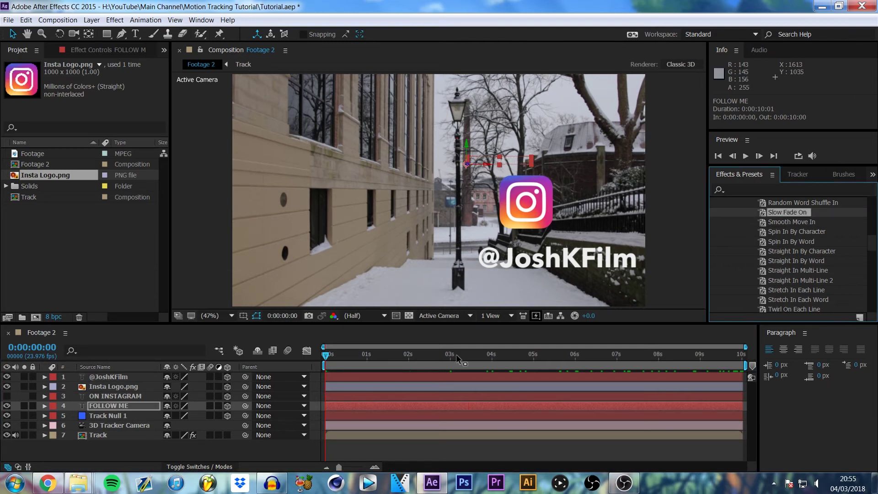
{"action": "left_click", "coordinate": [335, 380]}
{"action": "mouse_move", "coordinate": [326, 355]}
{"action": "left_mouse_down"}
{"action": "mouse_move", "coordinate": [420, 355]}
{"action": "mouse_move", "coordinate": [345, 355]}
{"action": "mouse_move", "coordinate": [419, 365]}
{"action": "mouse_move", "coordinate": [314, 367]}
{"action": "mouse_move", "coordinate": [107, 418]}
{"action": "left_mouse_up"}
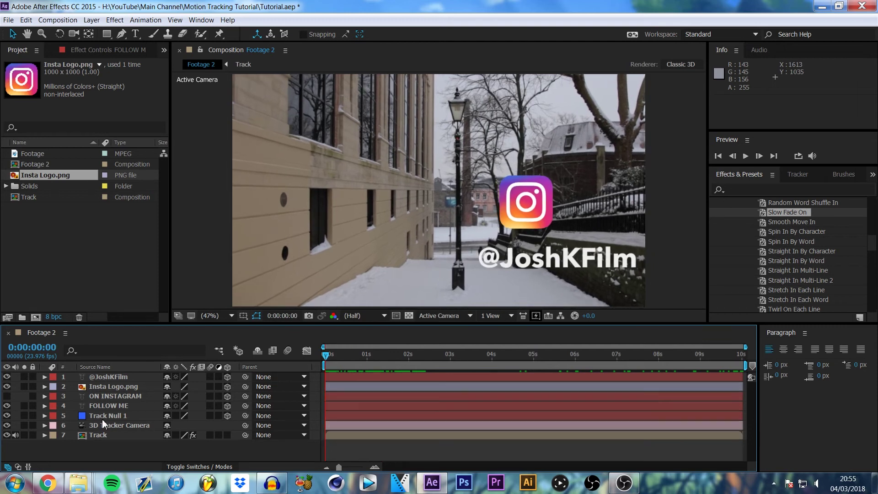
- Apply the Slow Fade On preset to the Instagram handle text layer at 0:00:00:00
{"action": "left_click", "coordinate": [105, 377]}
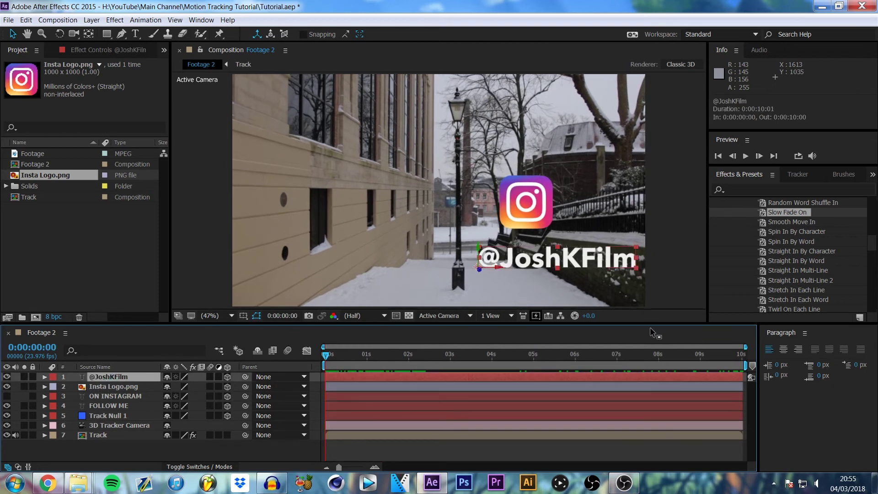
{"action": "double_click", "coordinate": [784, 212]}
{"action": "left_click_drag", "start_coordinate": [325, 353], "coordinate": [408, 361]}
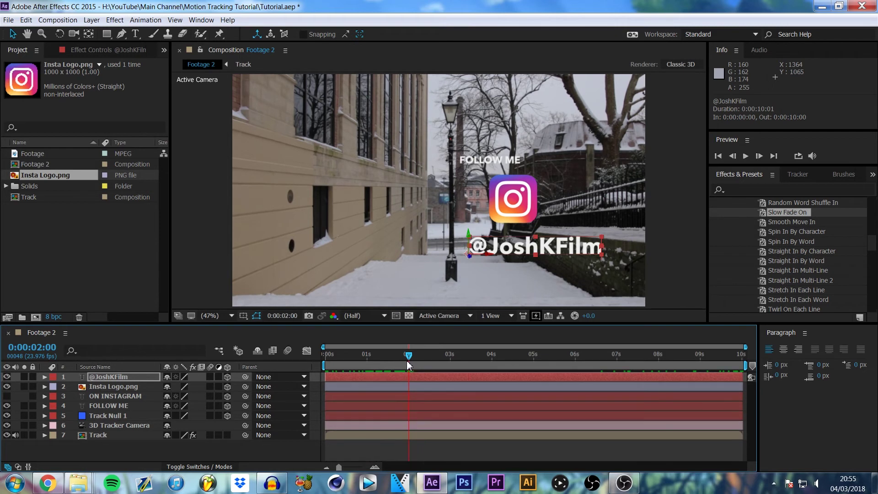
- Shift the handle text layer to start at 0:00:02:00 and return to the beginning of the composition
{"action": "left_click", "coordinate": [147, 380]}
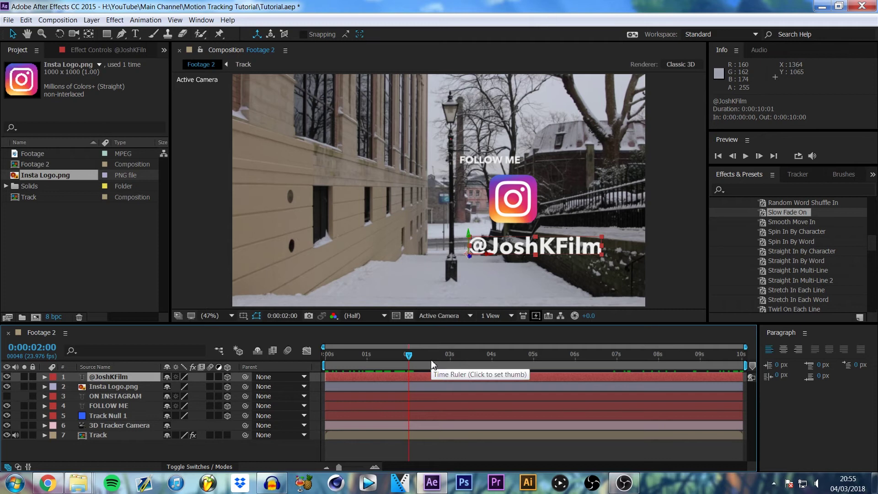
{"action": "left_click", "coordinate": [363, 387]}
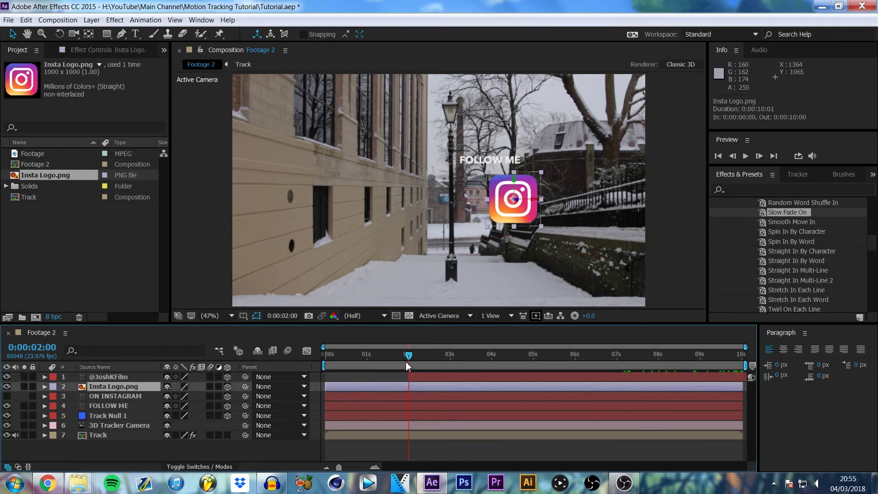
{"action": "left_click", "coordinate": [393, 377]}
{"action": "left_click_drag", "start_coordinate": [407, 356], "coordinate": [305, 380]}
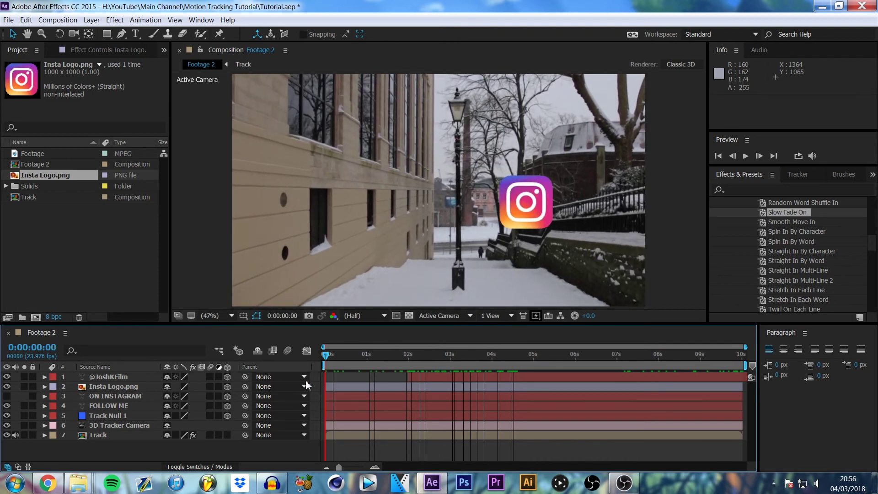
- Keyframe the Instagram logo's opacity from 0% at 0:00:00:00 to 100% at 0:00:01:00
{"action": "left_click", "coordinate": [107, 396]}
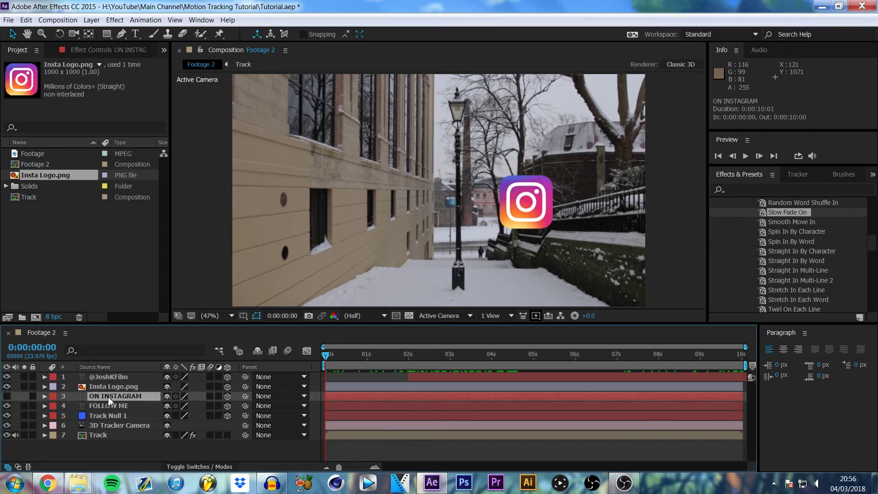
{"action": "left_click", "coordinate": [114, 389]}
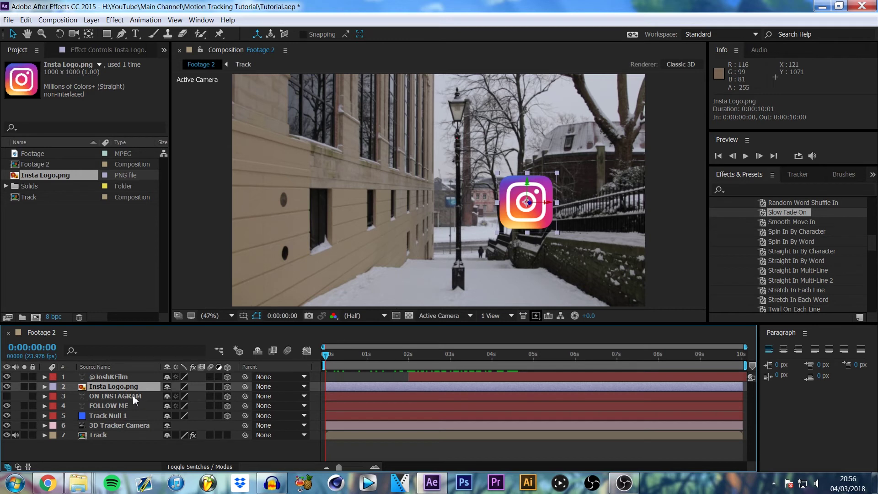
{"action": "key", "text": "t"}
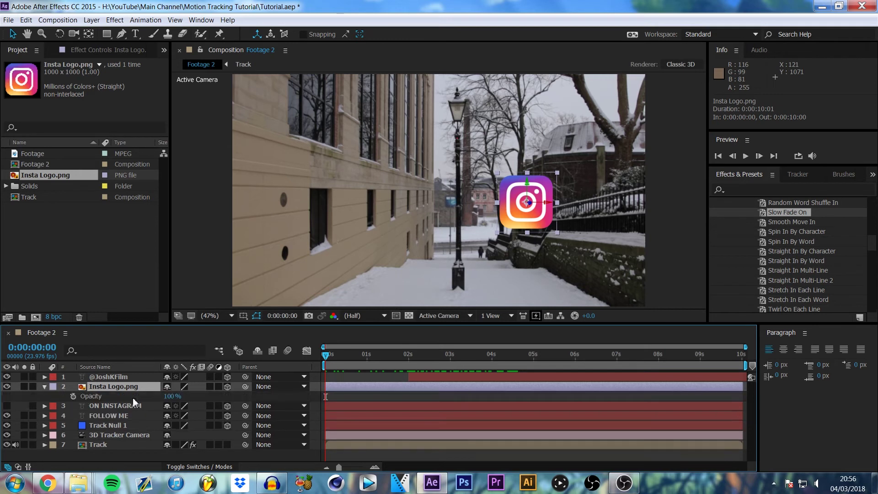
{"action": "left_click", "coordinate": [73, 397]}
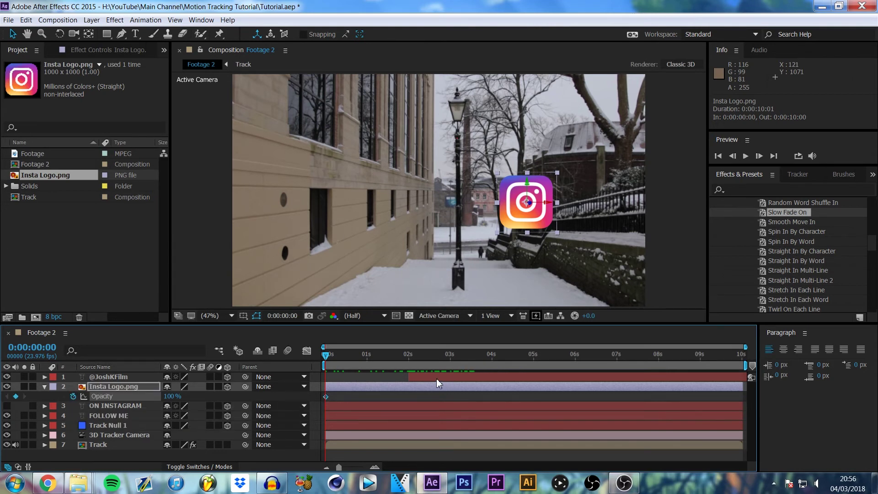
{"action": "left_click", "coordinate": [367, 357]}
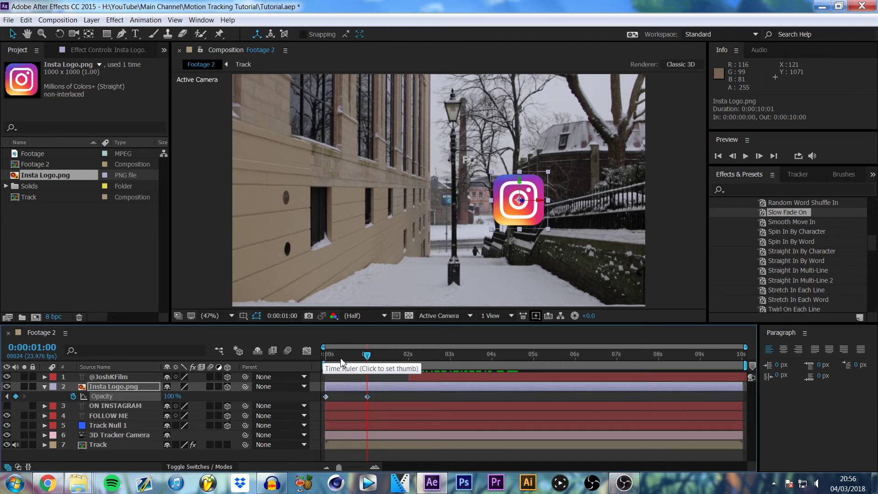
{"action": "left_click_drag", "start_coordinate": [367, 356], "coordinate": [240, 355]}
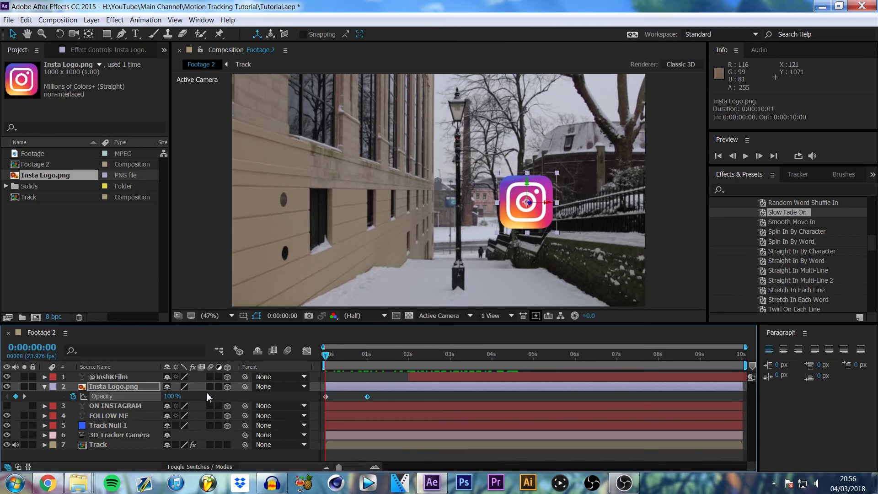
{"action": "left_click_drag", "start_coordinate": [172, 397], "coordinate": [87, 398]}
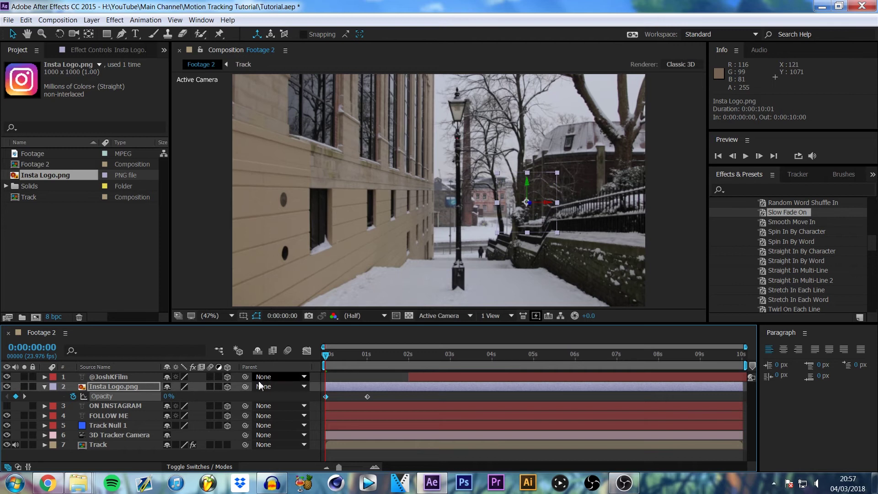
- Move the logo's 100% opacity keyframe to 0:00:02:00 to lengthen its fade-in
{"action": "left_click_drag", "start_coordinate": [324, 355], "coordinate": [409, 365]}
{"action": "left_click_drag", "start_coordinate": [367, 397], "coordinate": [410, 397]}
{"action": "left_click", "coordinate": [424, 399]}
- Shift the Instagram logo layer to start at 0:00:01:00
{"action": "left_click_drag", "start_coordinate": [343, 358], "coordinate": [369, 364]}
{"action": "left_click", "coordinate": [113, 386]}
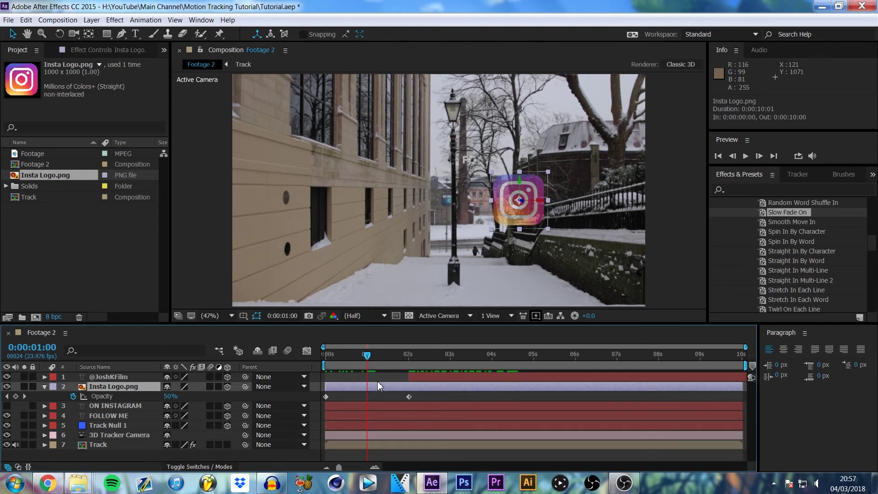
{"action": "left_click_drag", "start_coordinate": [380, 386], "coordinate": [421, 387]}
{"action": "left_click", "coordinate": [357, 387]}
{"action": "mouse_move", "coordinate": [361, 355]}
{"action": "left_mouse_down"}
{"action": "mouse_move", "coordinate": [300, 353]}
{"action": "mouse_move", "coordinate": [521, 353]}
{"action": "mouse_move", "coordinate": [376, 355]}
{"action": "left_mouse_up"}
- Preview the staggered fade-ins of the text and logo from the start, and collapse the logo's opacity property
{"action": "key", "text": "Home"}
{"action": "key", "text": "space"}
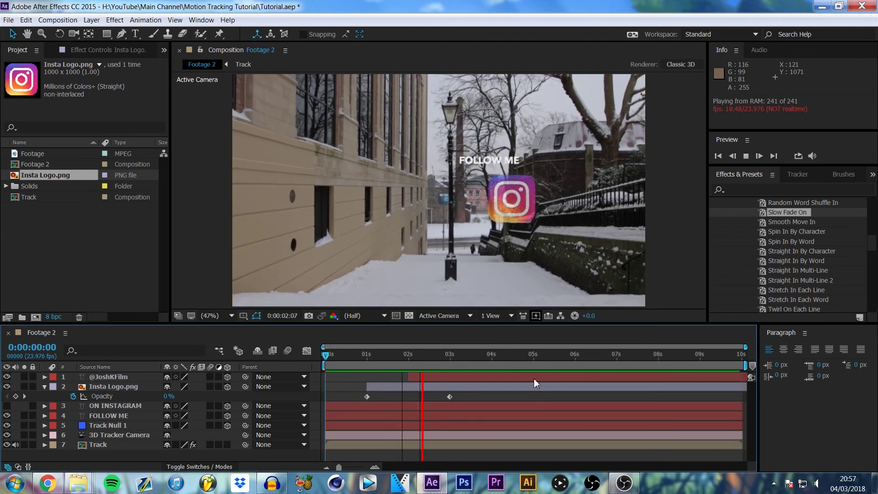
{"action": "left_click", "coordinate": [324, 347]}
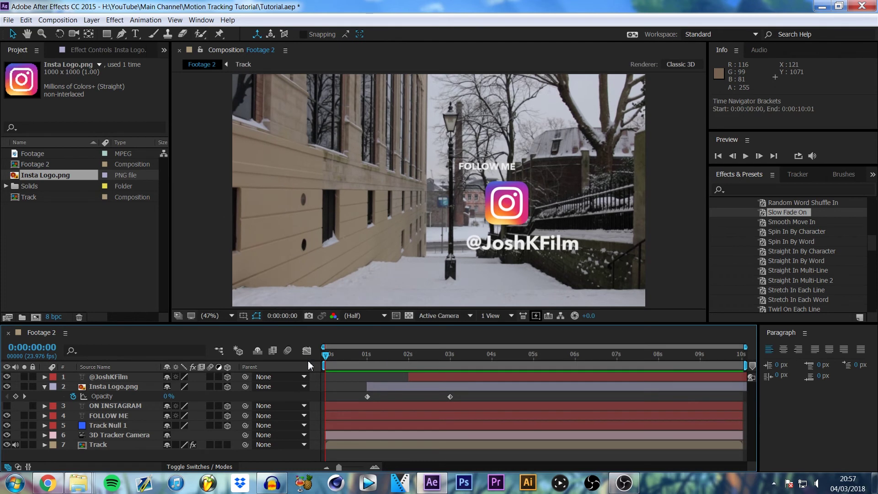
{"action": "left_click_drag", "start_coordinate": [365, 362], "coordinate": [553, 374]}
{"action": "left_click", "coordinate": [45, 387]}
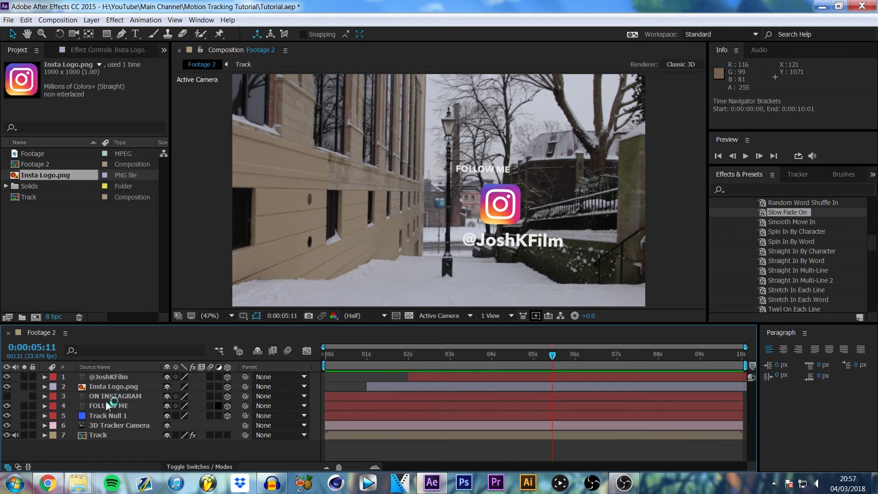
- Replay the handle text's fade-in, stop at 0:00:05:08, and keep the handle layer selected
{"action": "left_click", "coordinate": [441, 355]}
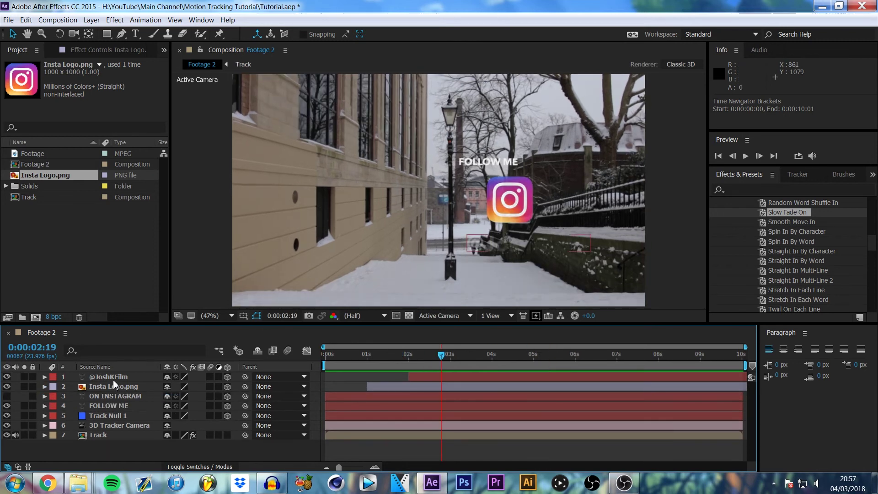
{"action": "left_click", "coordinate": [112, 377]}
{"action": "key", "text": "space"}
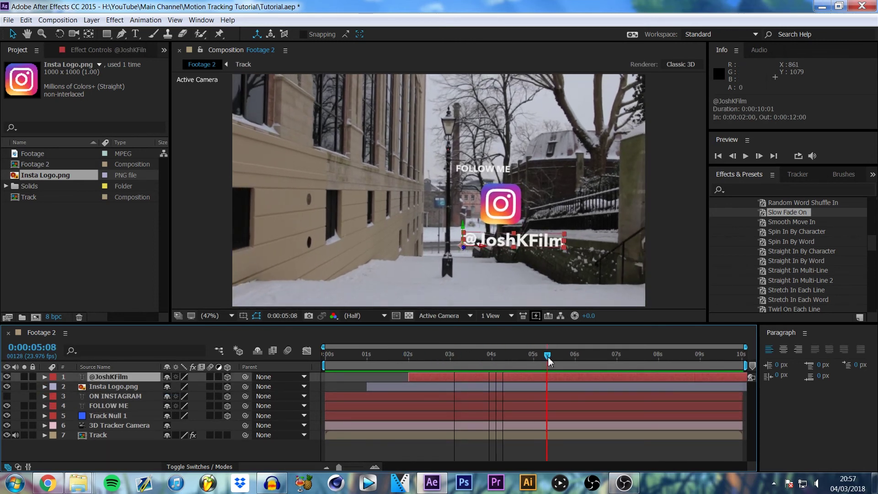
{"action": "left_click", "coordinate": [142, 451]}
{"action": "left_click", "coordinate": [113, 376]}
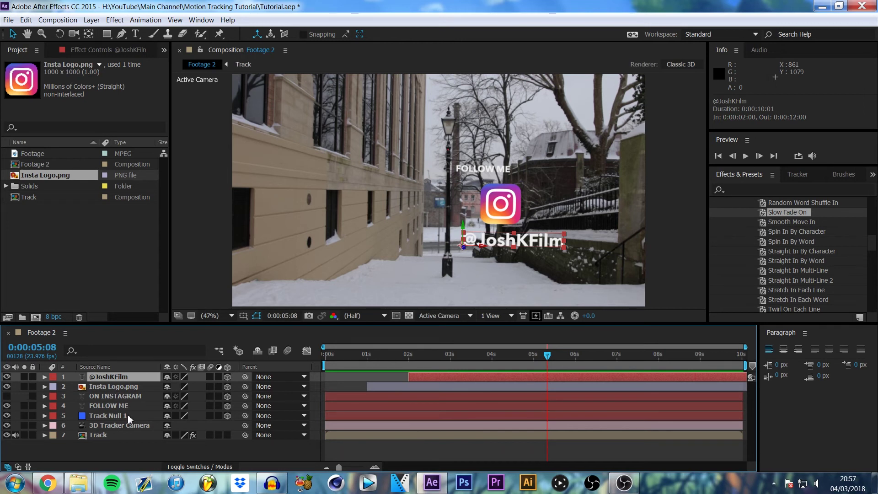
- Narrow the preset list back and duplicate the Instagram handle text layer
{"action": "left_click_drag", "start_coordinate": [708, 196], "coordinate": [757, 197]}
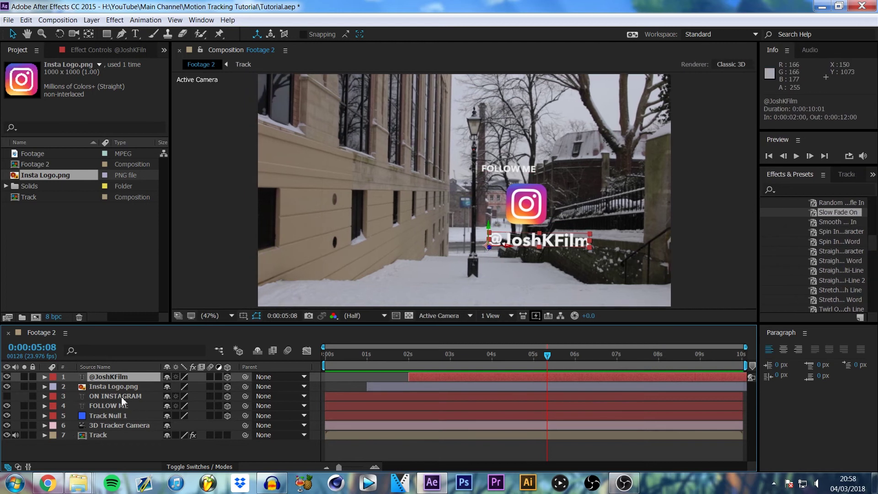
{"action": "left_click", "coordinate": [112, 384]}
{"action": "left_click", "coordinate": [109, 378]}
{"action": "key", "text": "ctrl+d"}
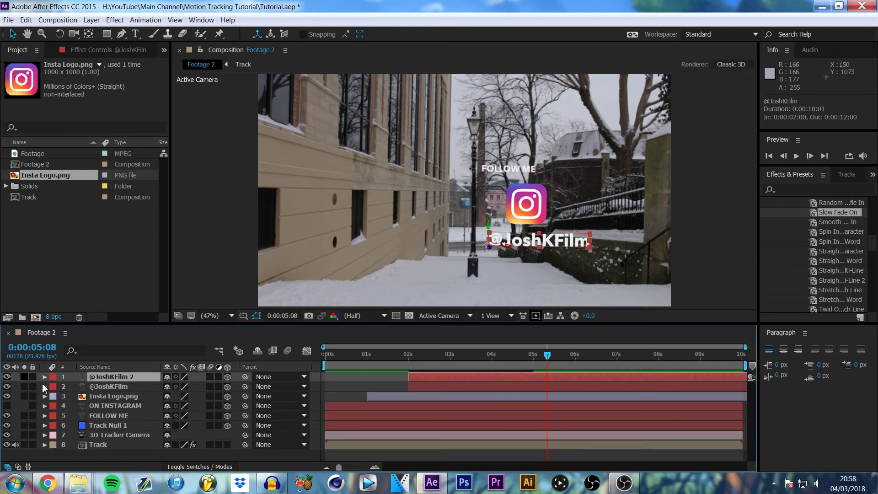
- Set the text colour of the duplicated handle layer to black, 000000
{"action": "double_click", "coordinate": [111, 377]}
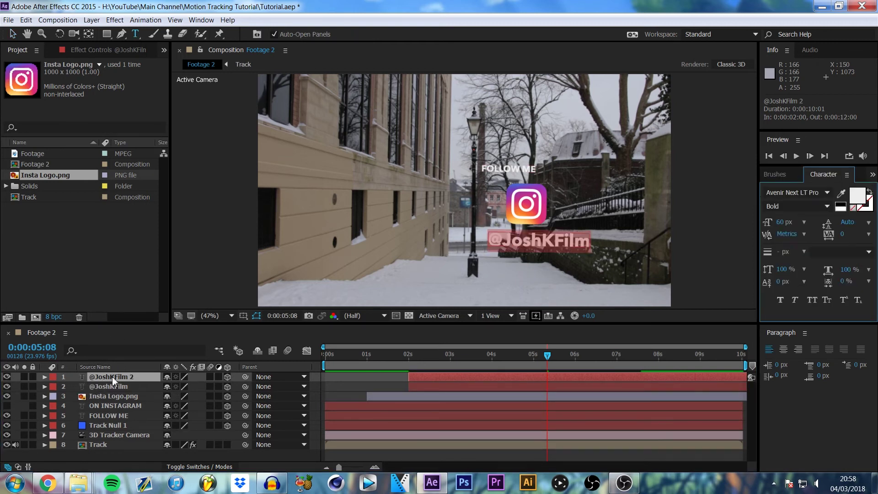
{"action": "left_click", "coordinate": [857, 195]}
{"action": "type", "text": "000000"}
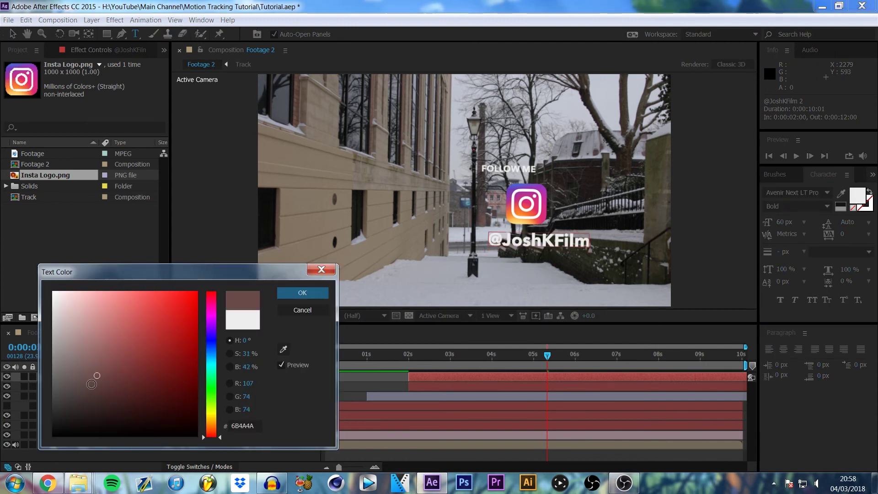
{"action": "left_click", "coordinate": [300, 293]}
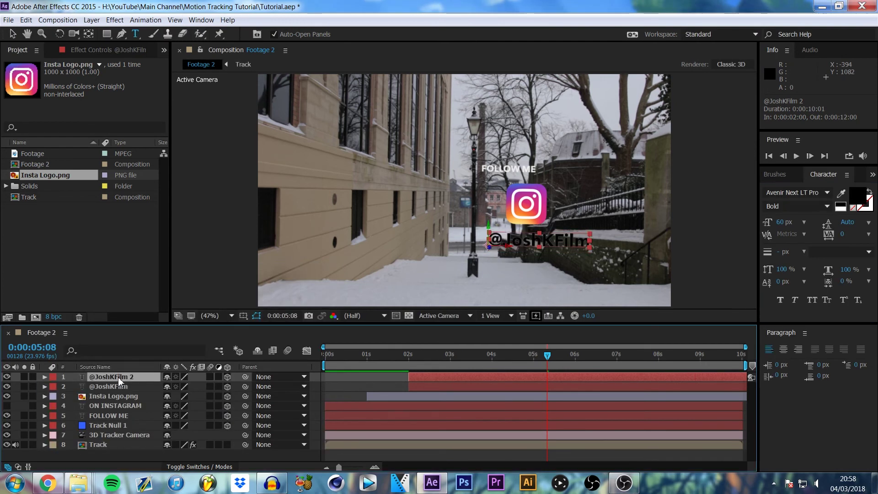
- Set the black handle copy's X rotation to 110° and move it down onto the snow, to about position 1224, 1618, 1486
{"action": "key", "text": "r"}
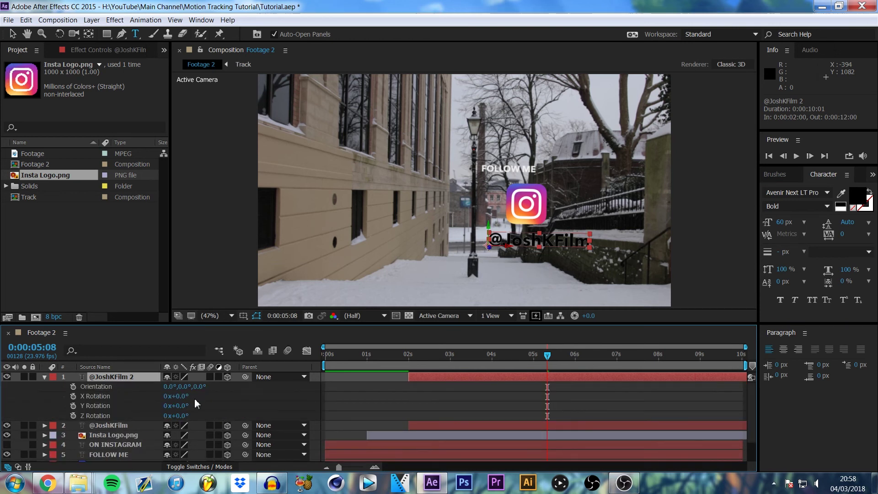
{"action": "left_click_drag", "start_coordinate": [180, 396], "coordinate": [242, 398]}
{"action": "left_click", "coordinate": [242, 398]}
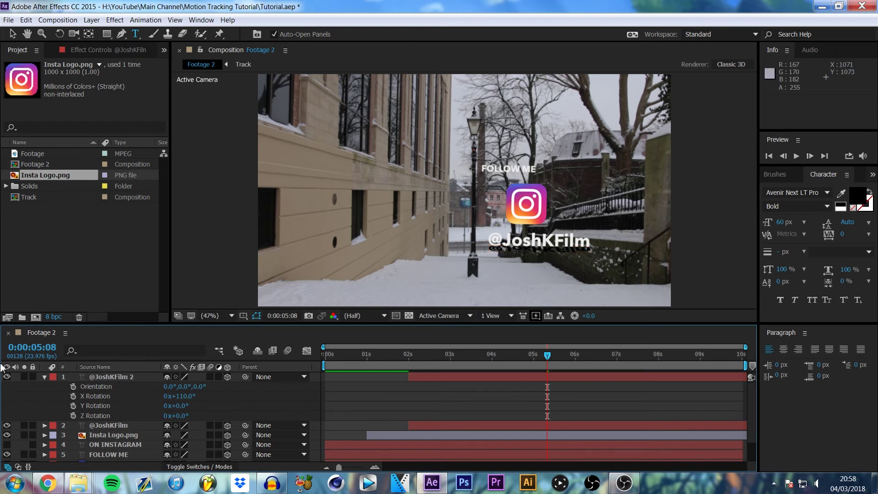
{"action": "left_click", "coordinate": [112, 375]}
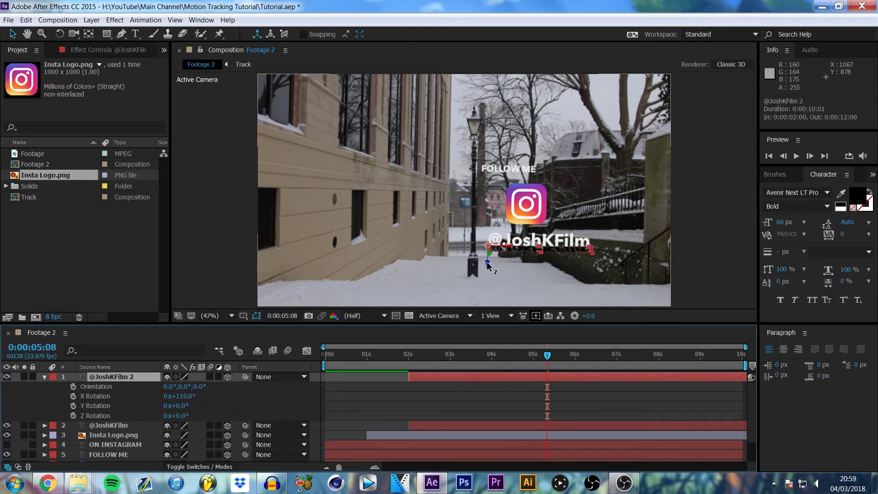
{"action": "left_click_drag", "start_coordinate": [488, 265], "coordinate": [489, 279]}
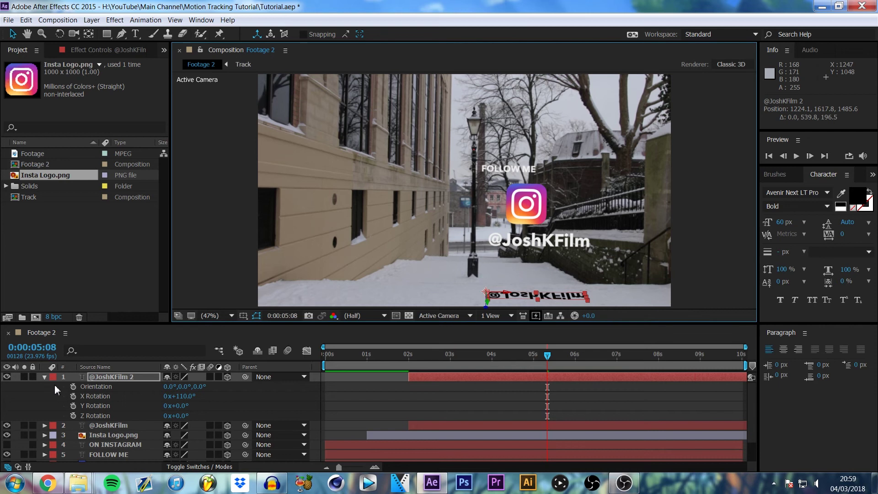
{"action": "left_click", "coordinate": [44, 377]}
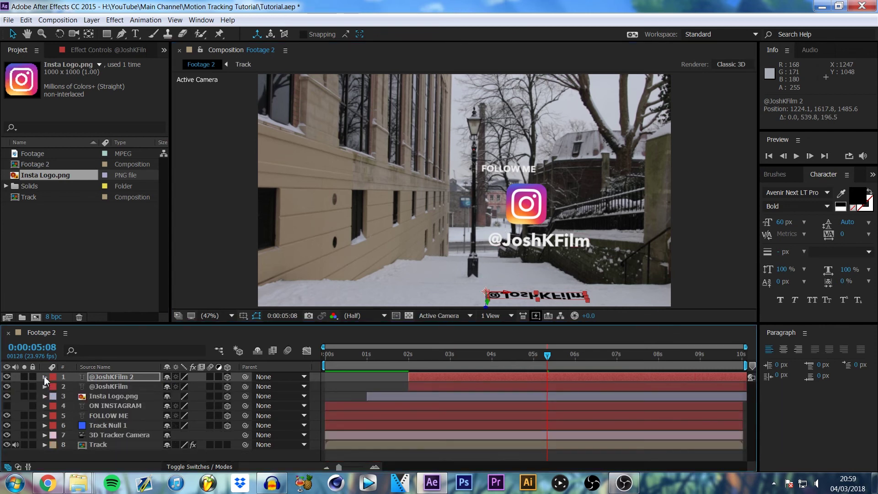
- Add a Skew text animator to the black handle copy and set its skew to 35
{"action": "left_click", "coordinate": [44, 377]}
{"action": "left_click", "coordinate": [54, 397]}
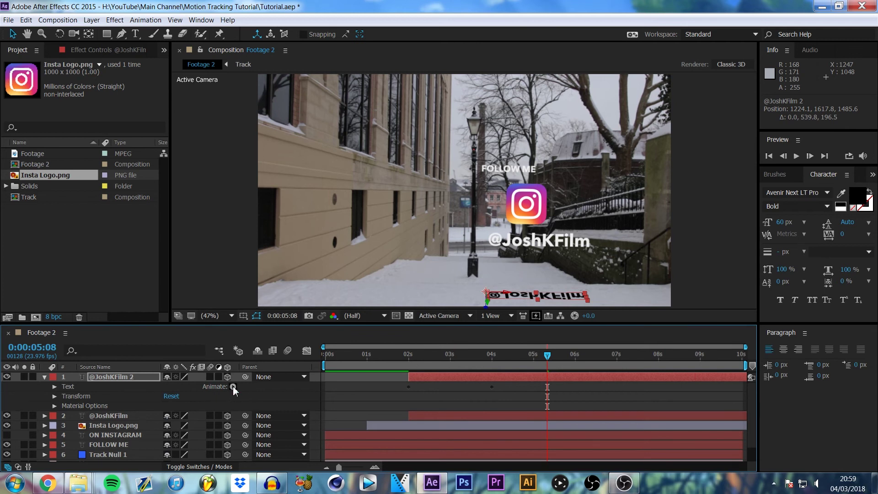
{"action": "left_click", "coordinate": [233, 386]}
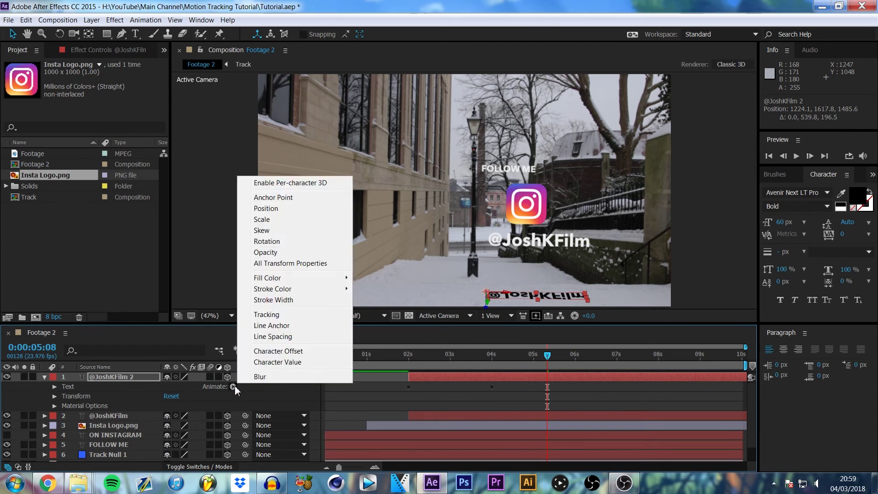
{"action": "left_click", "coordinate": [262, 231]}
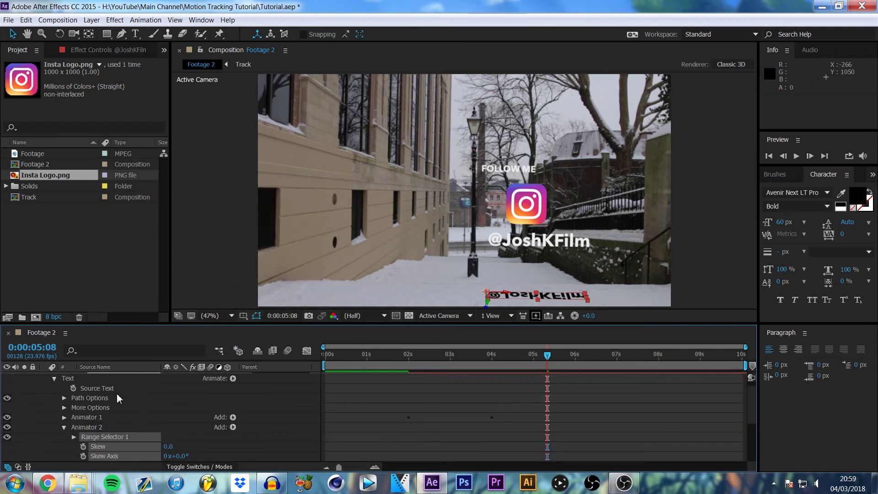
{"action": "scroll", "coordinate": [194, 415], "scroll_direction": "down", "scroll_amount": 2}
{"action": "left_click", "coordinate": [223, 411]}
{"action": "scroll", "coordinate": [206, 415], "scroll_direction": "up", "scroll_amount": 1}
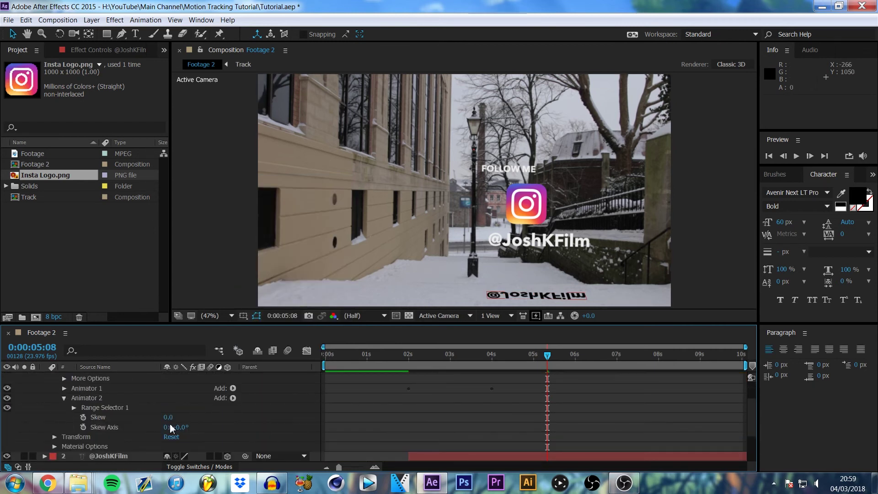
{"action": "left_click_drag", "start_coordinate": [169, 417], "coordinate": [182, 409]}
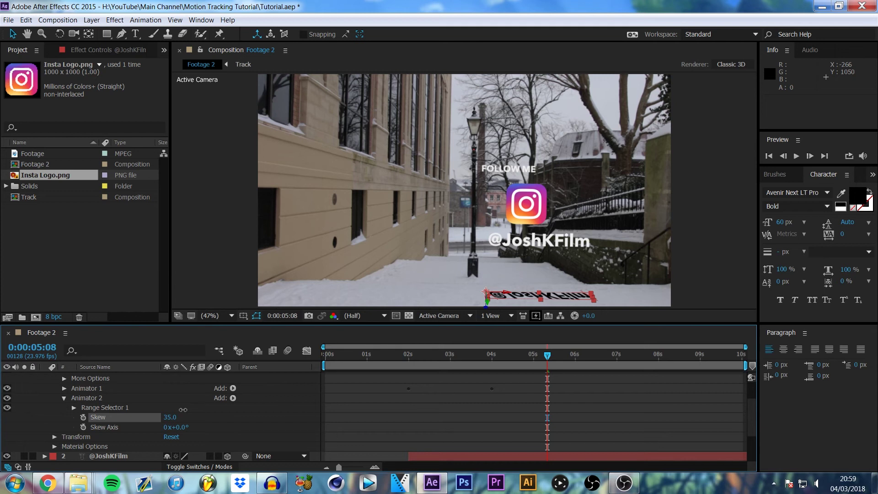
{"action": "left_click", "coordinate": [197, 418]}
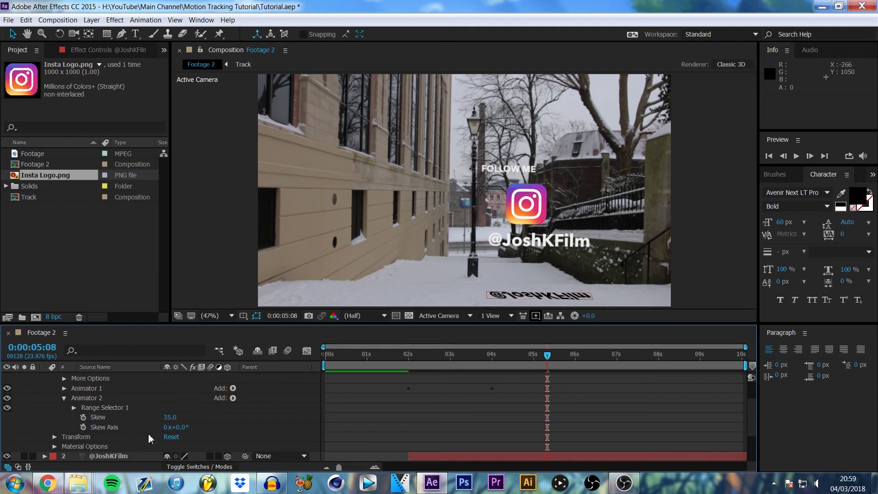
{"action": "scroll", "coordinate": [138, 411], "scroll_direction": "up", "scroll_amount": 3}
{"action": "left_click", "coordinate": [44, 377]}
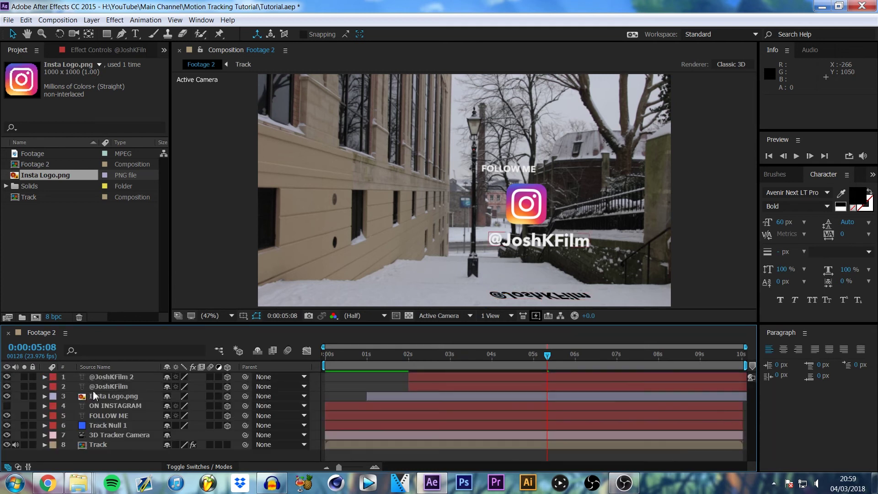
- Find the Fast Blur effect and apply it to the black handle copy
{"action": "left_click", "coordinate": [103, 376]}
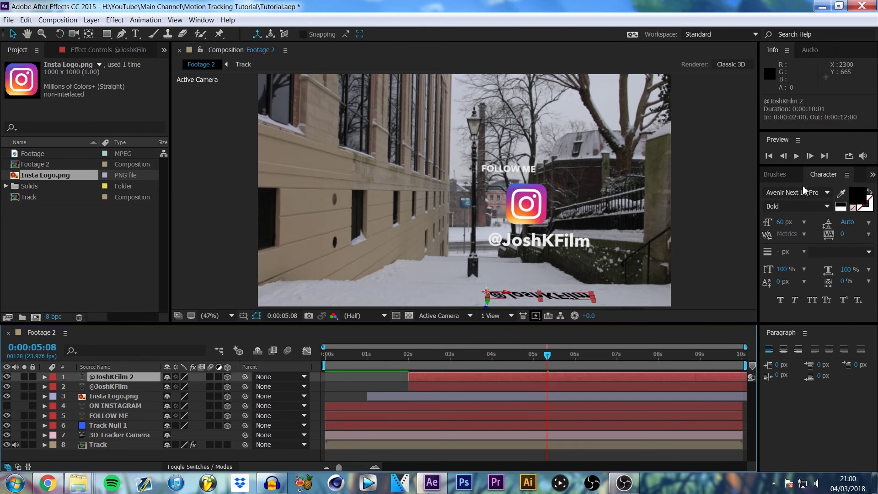
{"action": "left_click", "coordinate": [872, 175]}
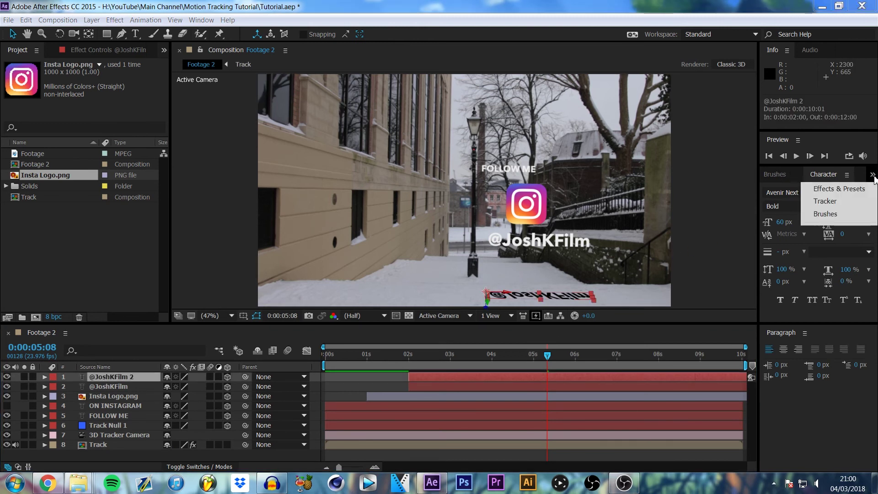
{"action": "left_click", "coordinate": [840, 189]}
{"action": "left_click_drag", "start_coordinate": [873, 243], "coordinate": [867, 199]}
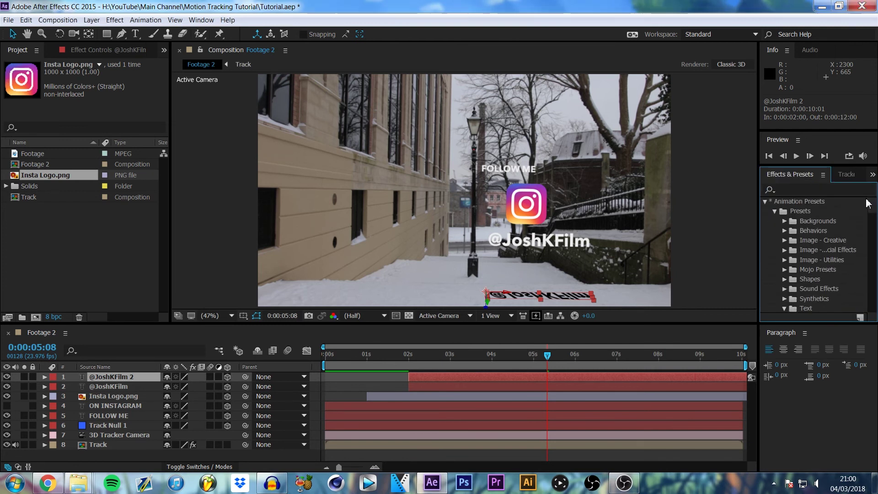
{"action": "left_click", "coordinate": [764, 201]}
{"action": "left_click", "coordinate": [791, 189]}
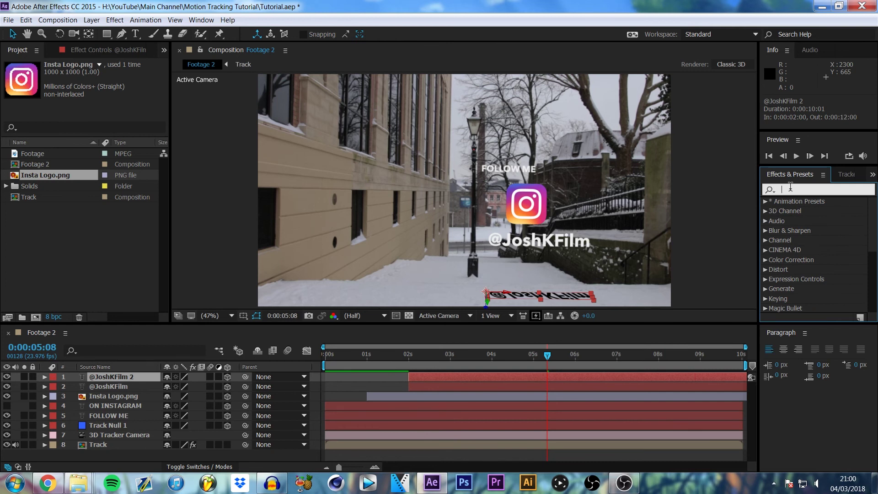
{"action": "type", "text": "Fast b"}
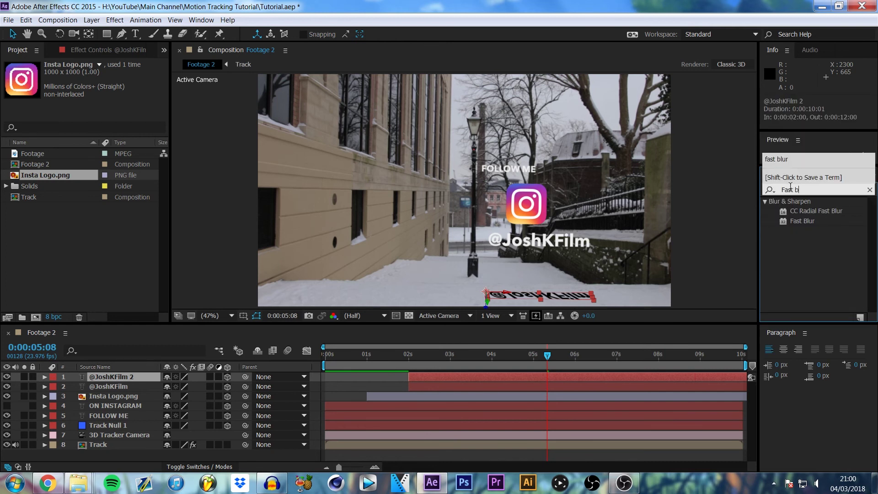
{"action": "left_click_drag", "start_coordinate": [798, 222], "coordinate": [432, 375]}
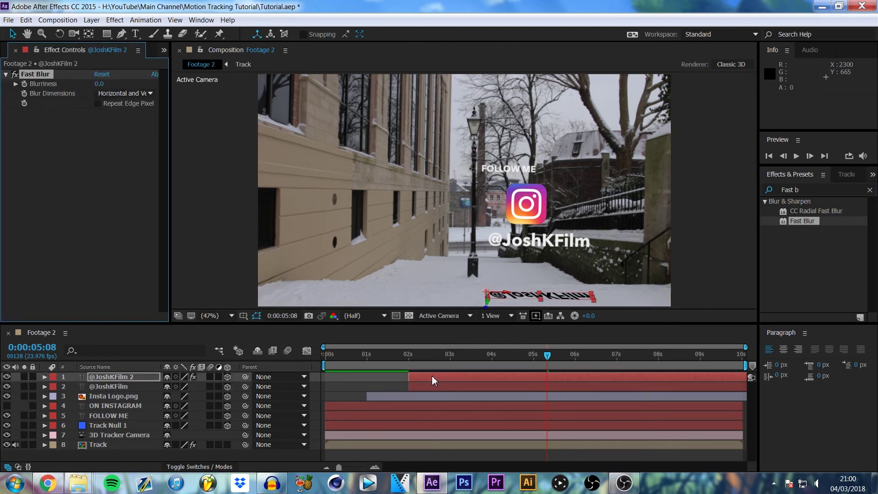
- Enable Repeat Edge Pixels for the Fast Blur and set its blurriness to 25
{"action": "left_click", "coordinate": [97, 103]}
{"action": "left_click_drag", "start_coordinate": [99, 84], "coordinate": [110, 84]}
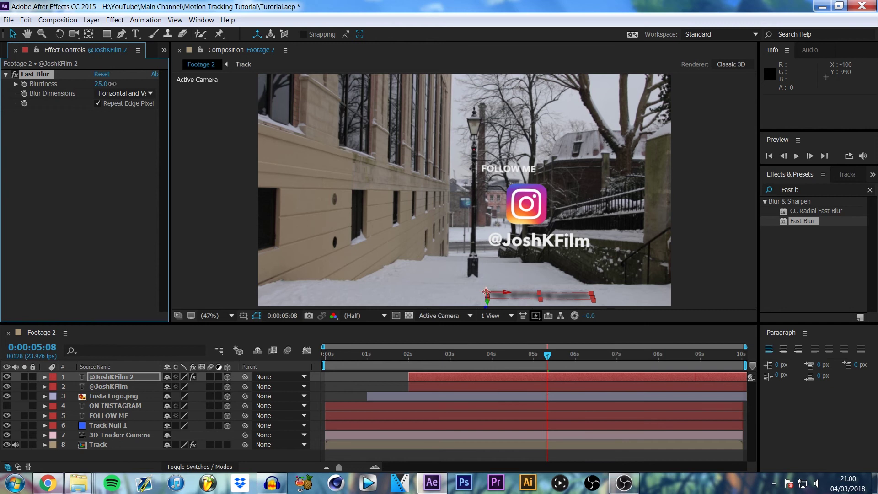
{"action": "left_click", "coordinate": [109, 213]}
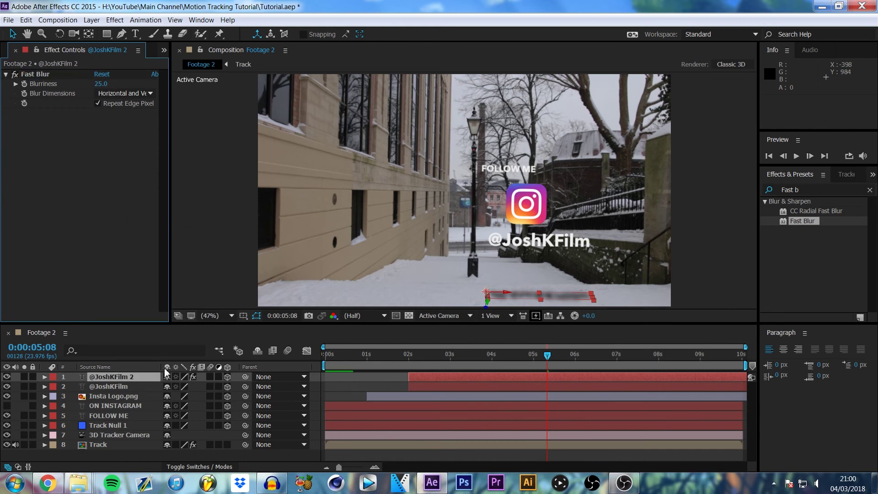
- Change the blurred handle shadow's blending mode to Overlay, restore the layer switches view and deselect the layer
{"action": "left_click", "coordinate": [140, 386]}
{"action": "left_click", "coordinate": [136, 380]}
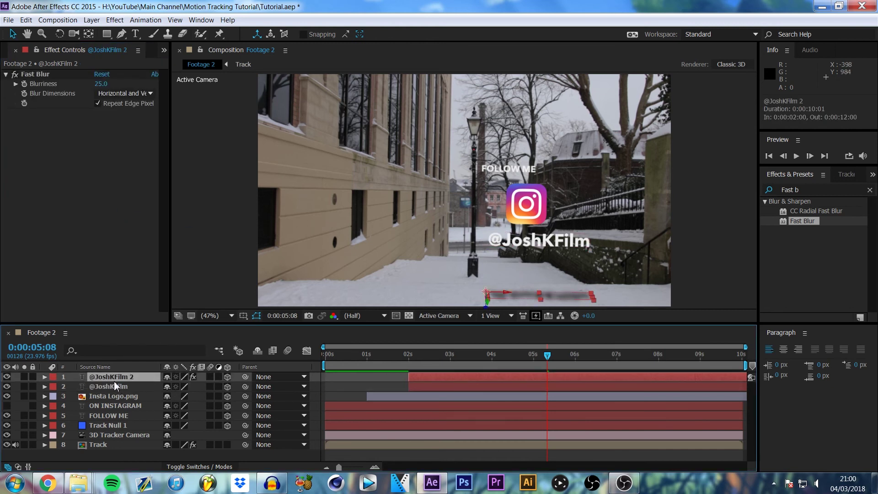
{"action": "left_click", "coordinate": [205, 467]}
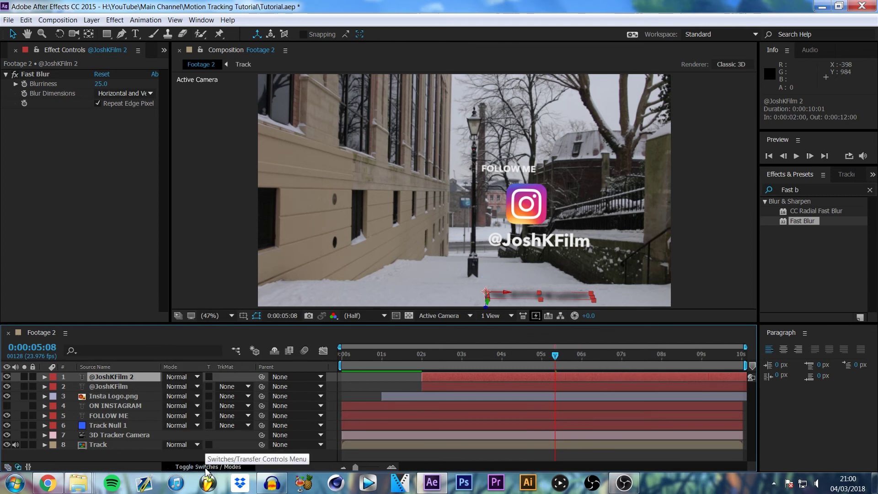
{"action": "left_click", "coordinate": [180, 377]}
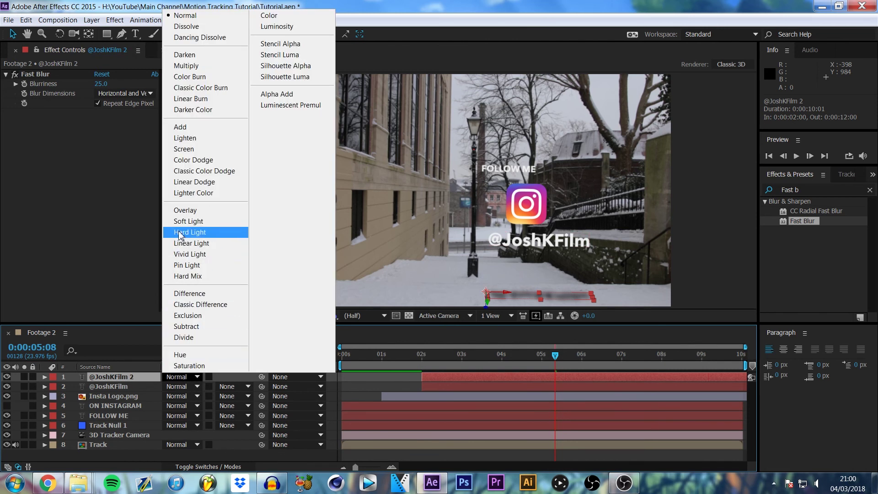
{"action": "left_click", "coordinate": [189, 210]}
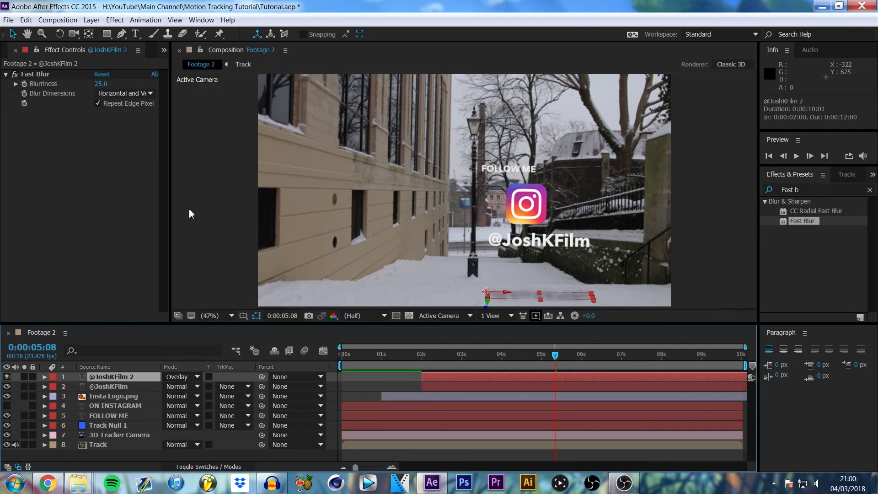
{"action": "left_click", "coordinate": [211, 466]}
{"action": "left_click", "coordinate": [180, 458]}
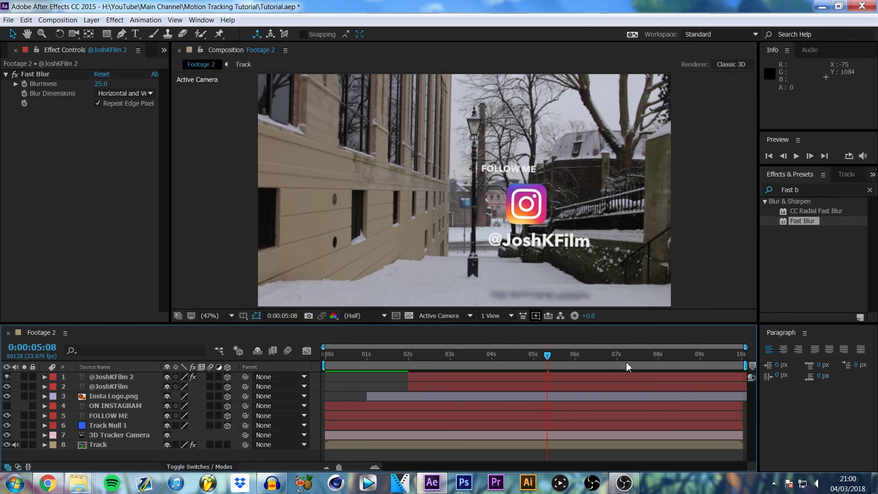
- Raise the handle text and its shadow slightly together at 0:00:04:16, and check their placement at 0:00:05:21
{"action": "left_click_drag", "start_coordinate": [545, 355], "coordinate": [521, 387]}
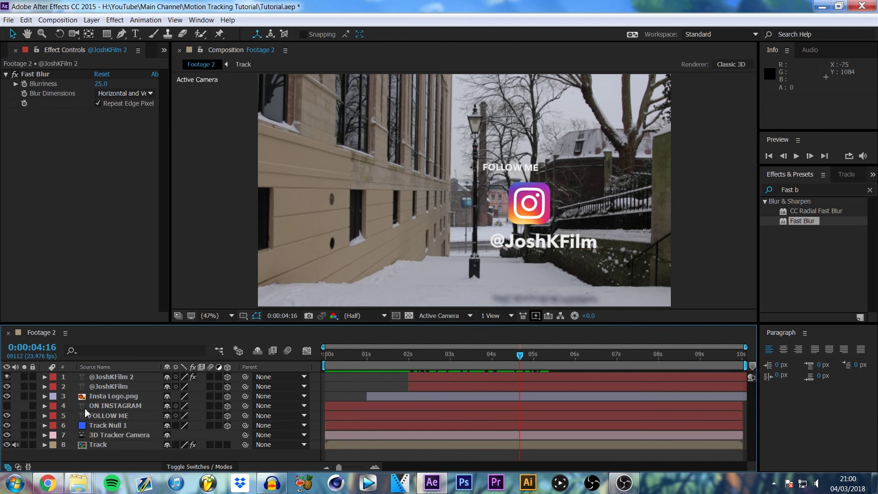
{"action": "left_click", "coordinate": [115, 387]}
{"action": "left_click", "coordinate": [116, 378], "text": "ctrl"}
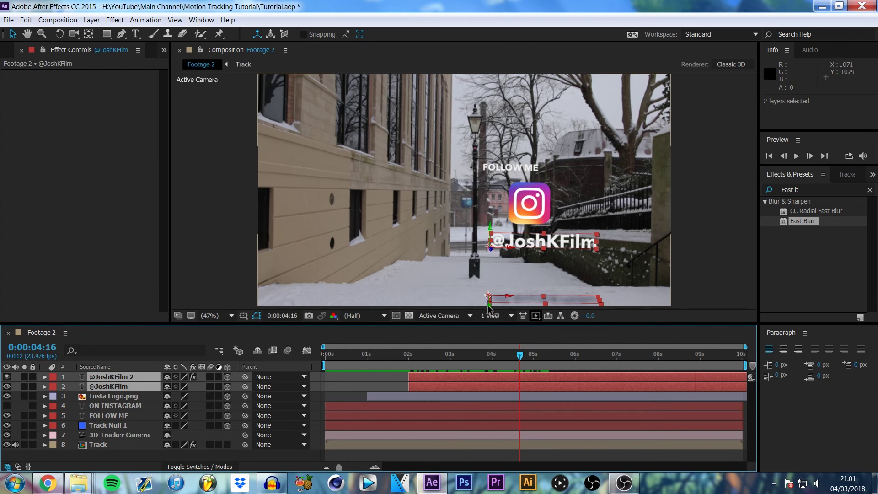
{"action": "left_click_drag", "start_coordinate": [489, 307], "coordinate": [487, 288]}
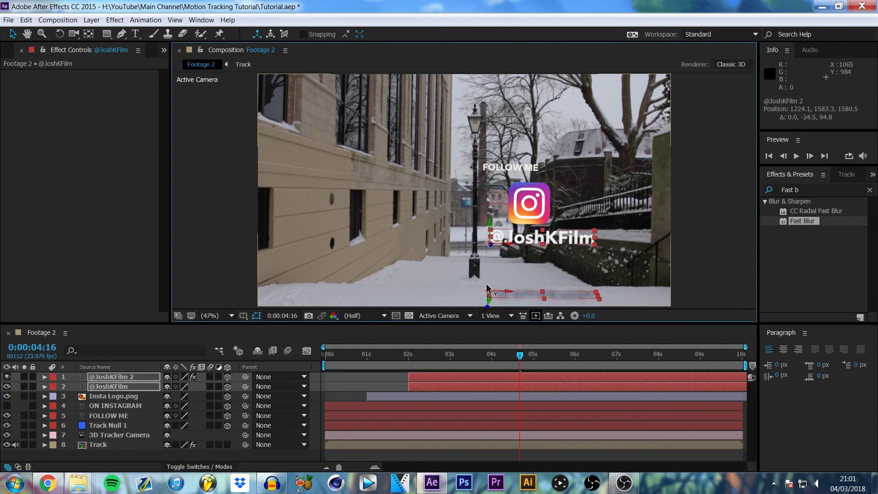
{"action": "left_click", "coordinate": [251, 452]}
{"action": "left_click_drag", "start_coordinate": [494, 368], "coordinate": [570, 376]}
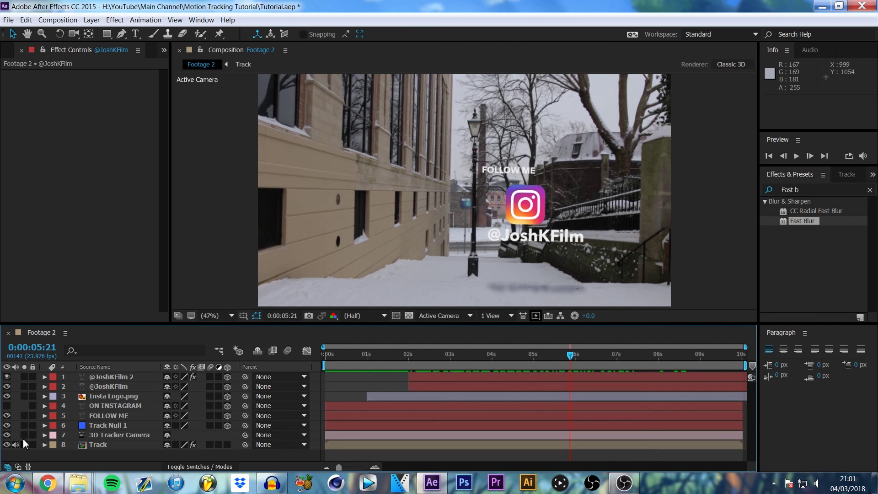
- Create a new adjustment layer above all the other layers in the Footage 2 composition
{"action": "left_click", "coordinate": [6, 53]}
{"action": "left_click", "coordinate": [132, 238]}
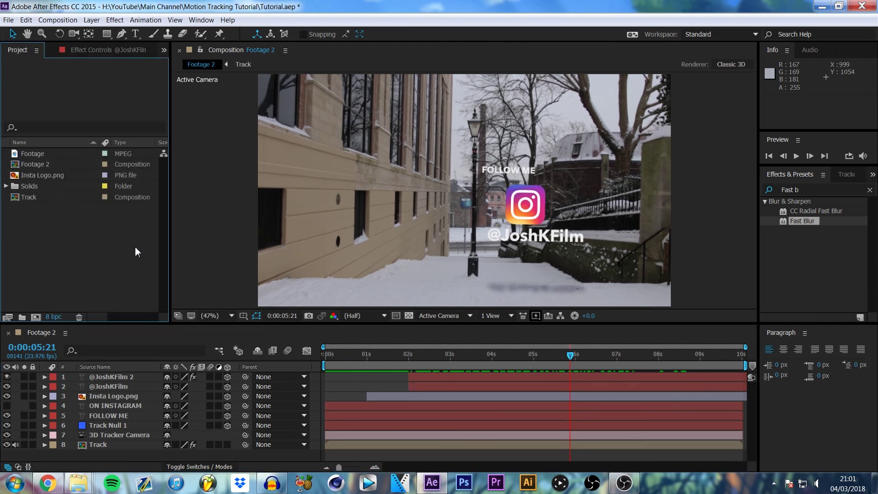
{"action": "right_click", "coordinate": [68, 454]}
{"action": "mouse_move", "coordinate": [172, 359]}
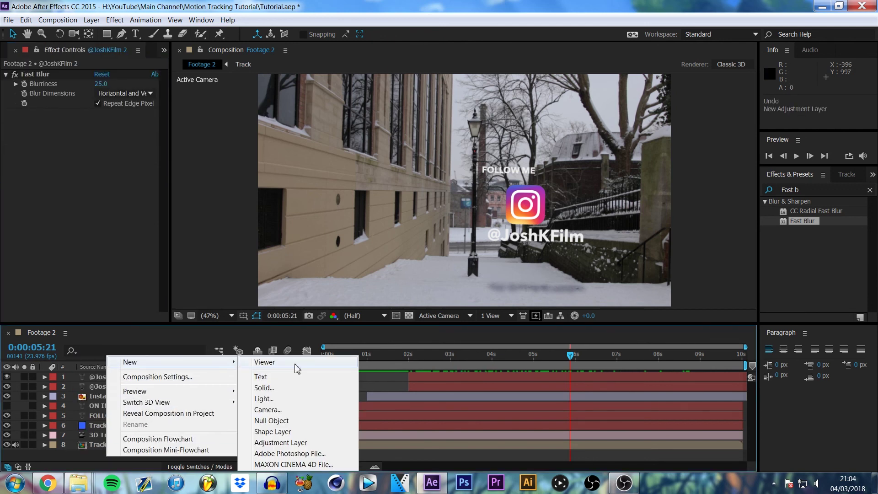
{"action": "left_click", "coordinate": [293, 442]}
- Go to 0:00:02:21 and apply the Motion Track Tutorial CC animation preset to the adjustment layer
{"action": "left_click_drag", "start_coordinate": [380, 357], "coordinate": [446, 361]}
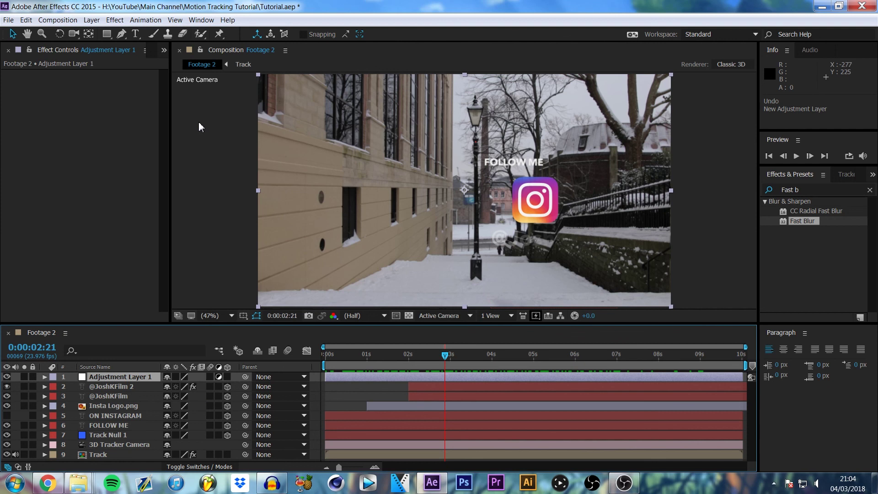
{"action": "left_click", "coordinate": [152, 20]}
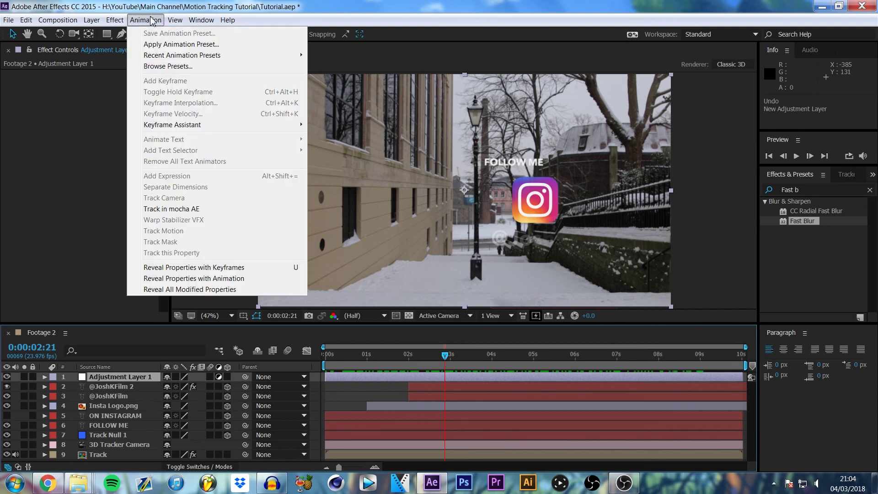
{"action": "left_click", "coordinate": [153, 42]}
{"action": "left_click", "coordinate": [153, 133]}
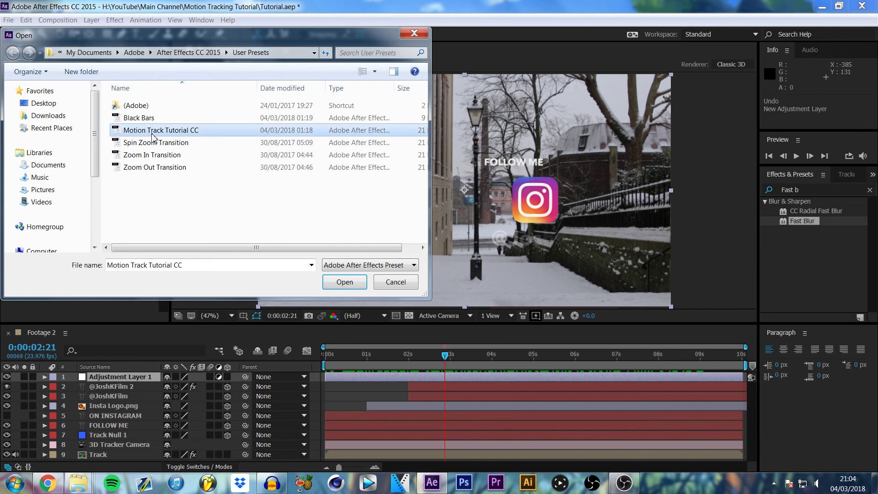
{"action": "left_click", "coordinate": [343, 284]}
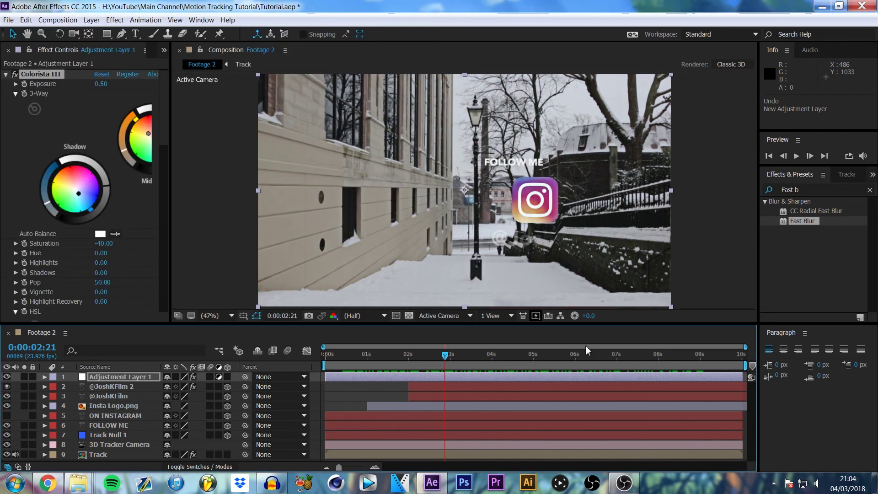
- Check the colour grade at 0:00:05:17 and collapse the adjustment layer's Colorista III and Curves settings
{"action": "left_click_drag", "start_coordinate": [469, 357], "coordinate": [562, 357]}
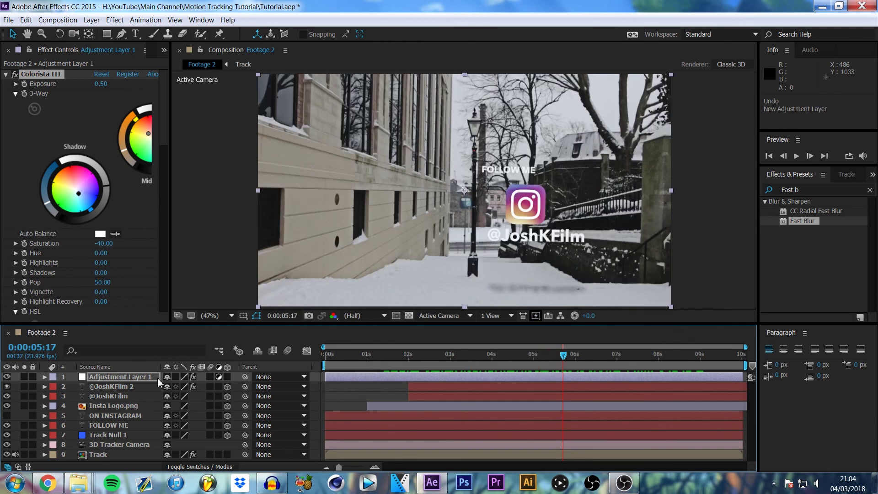
{"action": "left_click", "coordinate": [16, 385]}
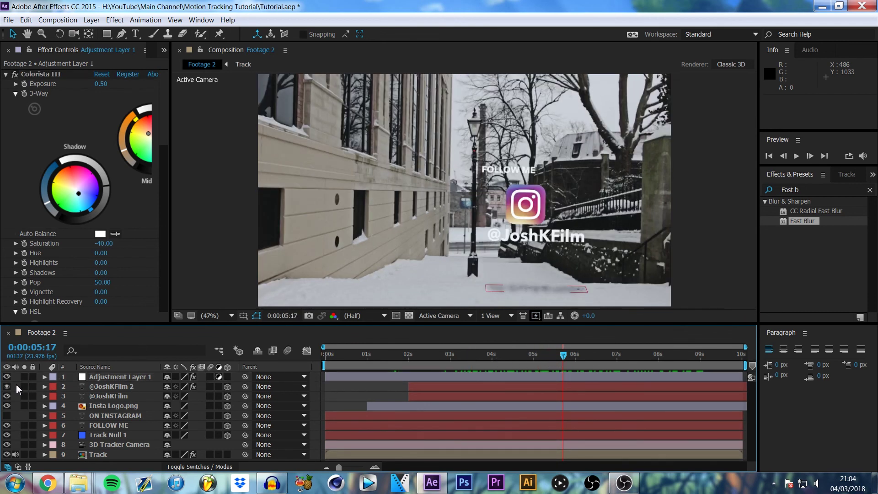
{"action": "left_click", "coordinate": [6, 74]}
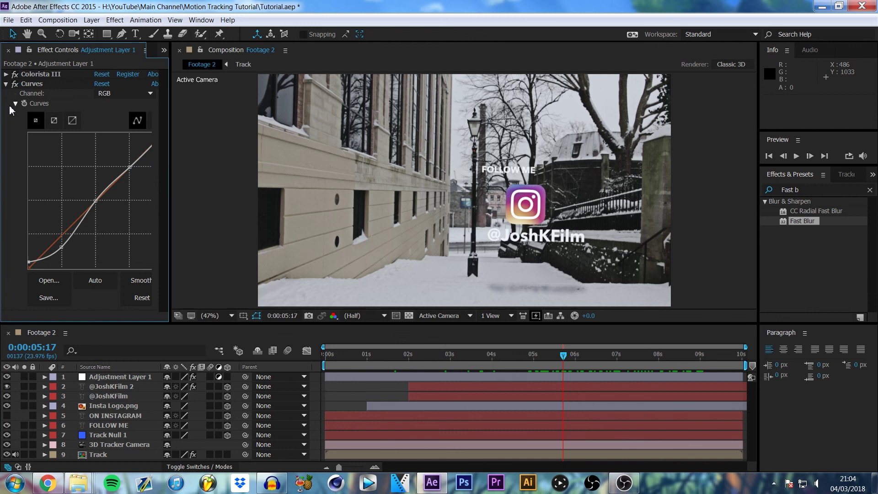
{"action": "left_click", "coordinate": [5, 84]}
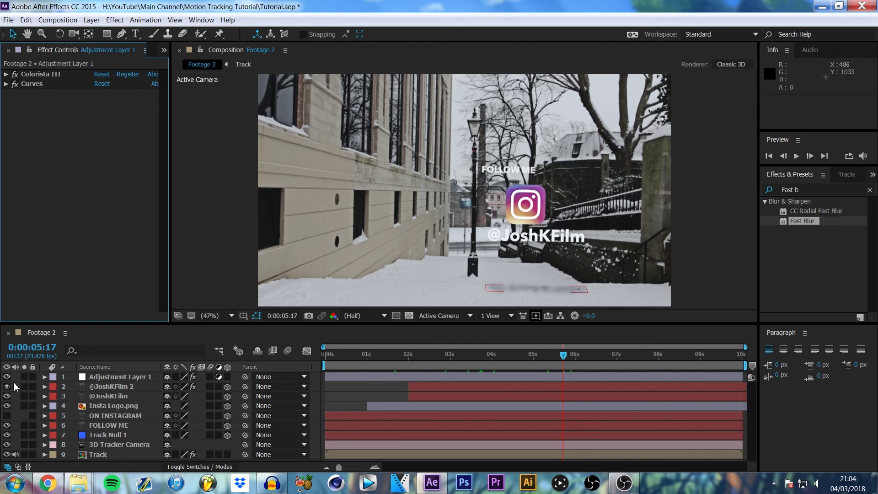
- Create a black 1920 x 1080 px solid named Bars above all the other layers
{"action": "right_click", "coordinate": [15, 382]}
{"action": "mouse_move", "coordinate": [40, 289]}
{"action": "left_click", "coordinate": [248, 303]}
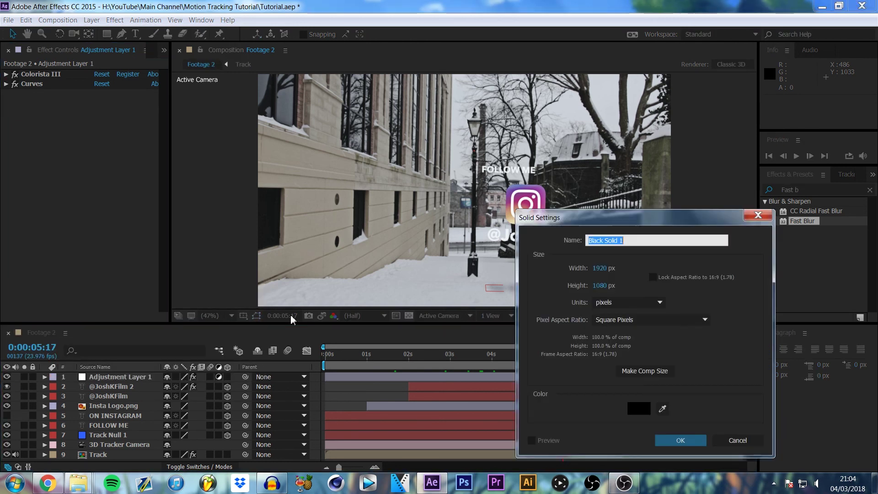
{"action": "type", "text": "Bra"}
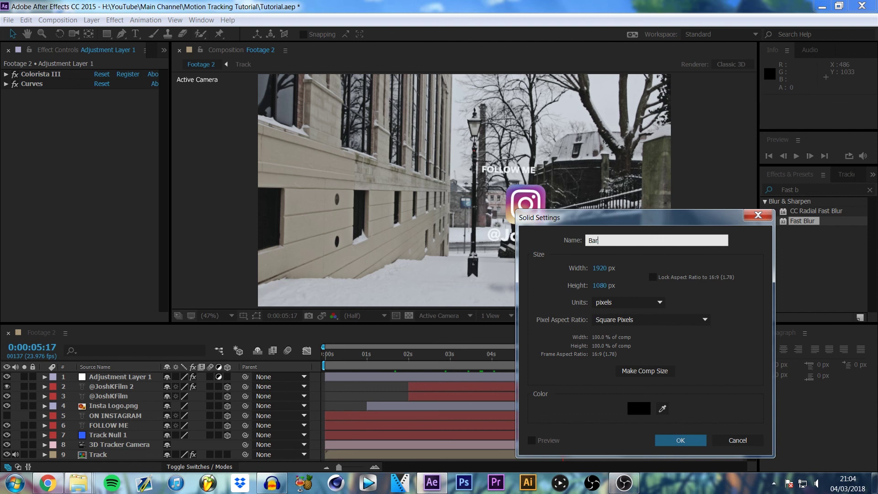
{"action": "left_click", "coordinate": [676, 442]}
- Apply the Black Bars animation preset to the Bars solid
{"action": "left_click", "coordinate": [141, 23]}
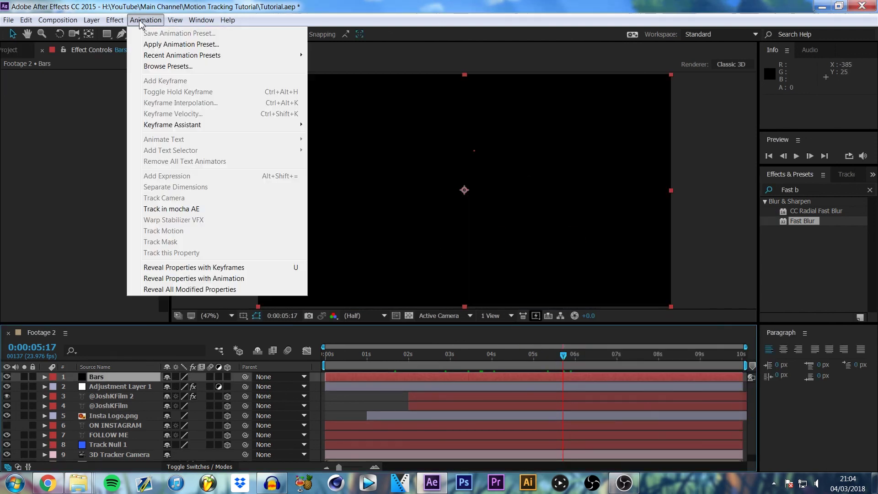
{"action": "left_click", "coordinate": [145, 43]}
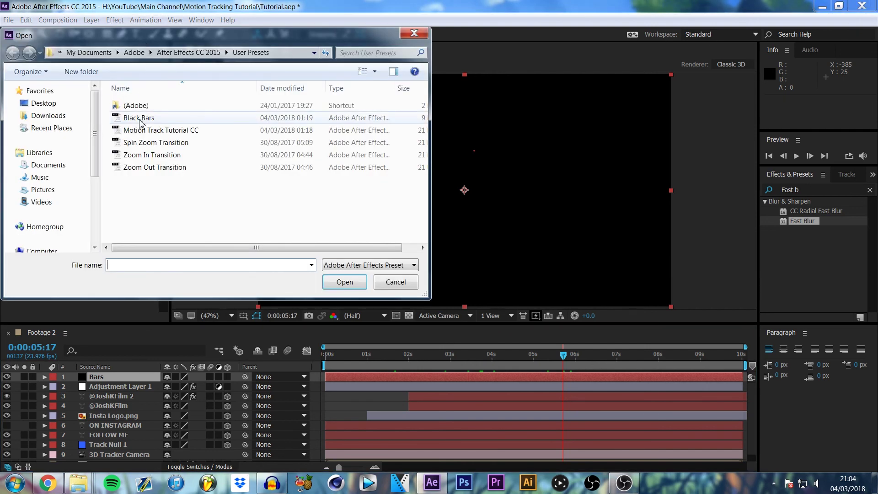
{"action": "double_click", "coordinate": [139, 119]}
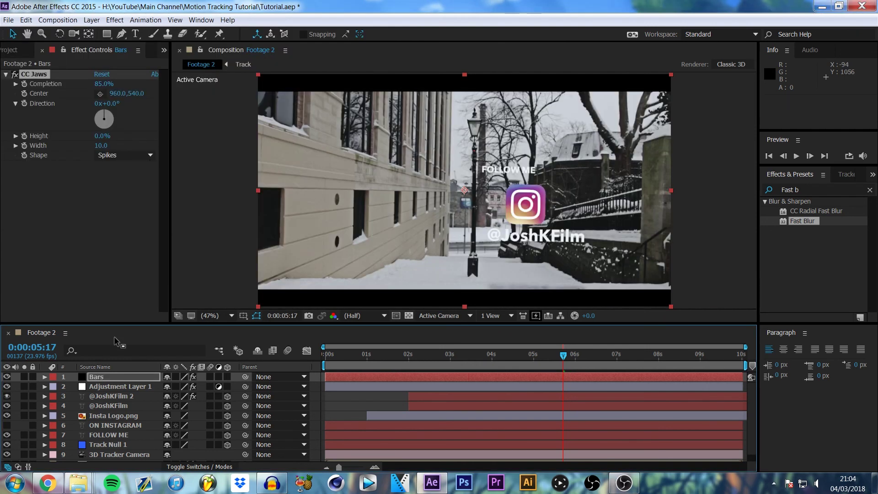
- Deselect the Bars layer, return to 0:00:00:00 and start previewing the Footage 2 composition
{"action": "left_click", "coordinate": [38, 386]}
{"action": "left_click_drag", "start_coordinate": [564, 356], "coordinate": [757, 378]}
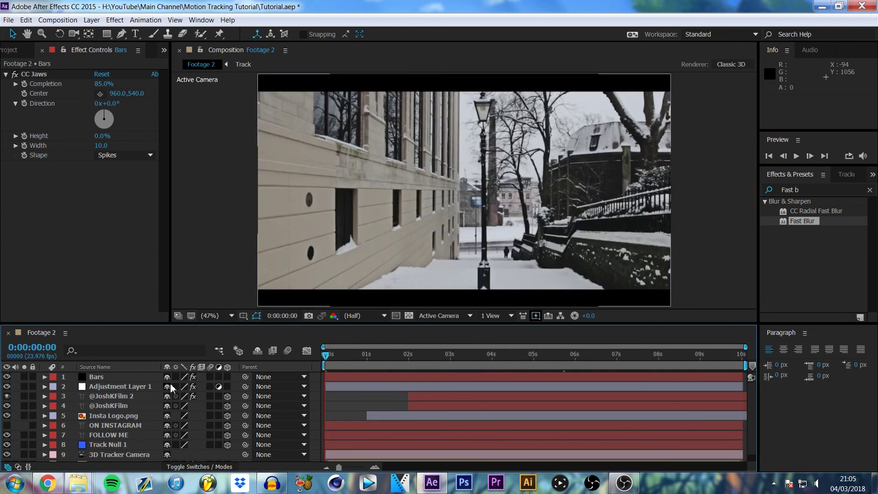
{"action": "key", "text": "space"}
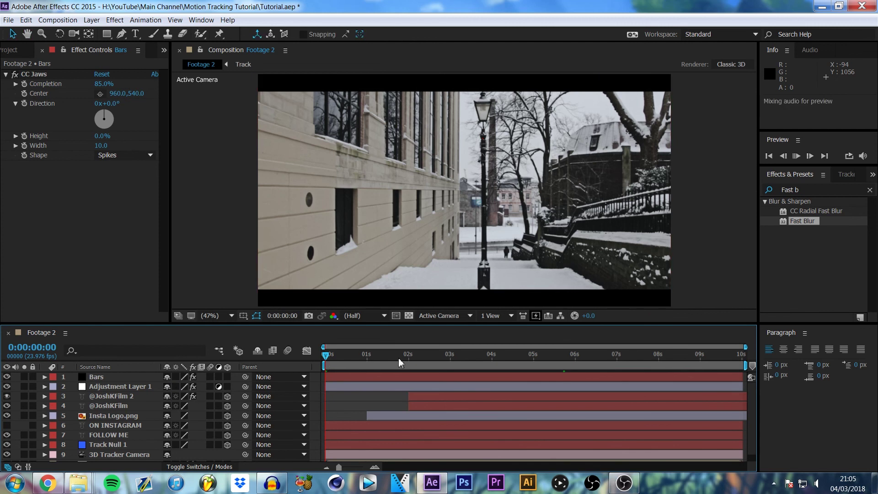